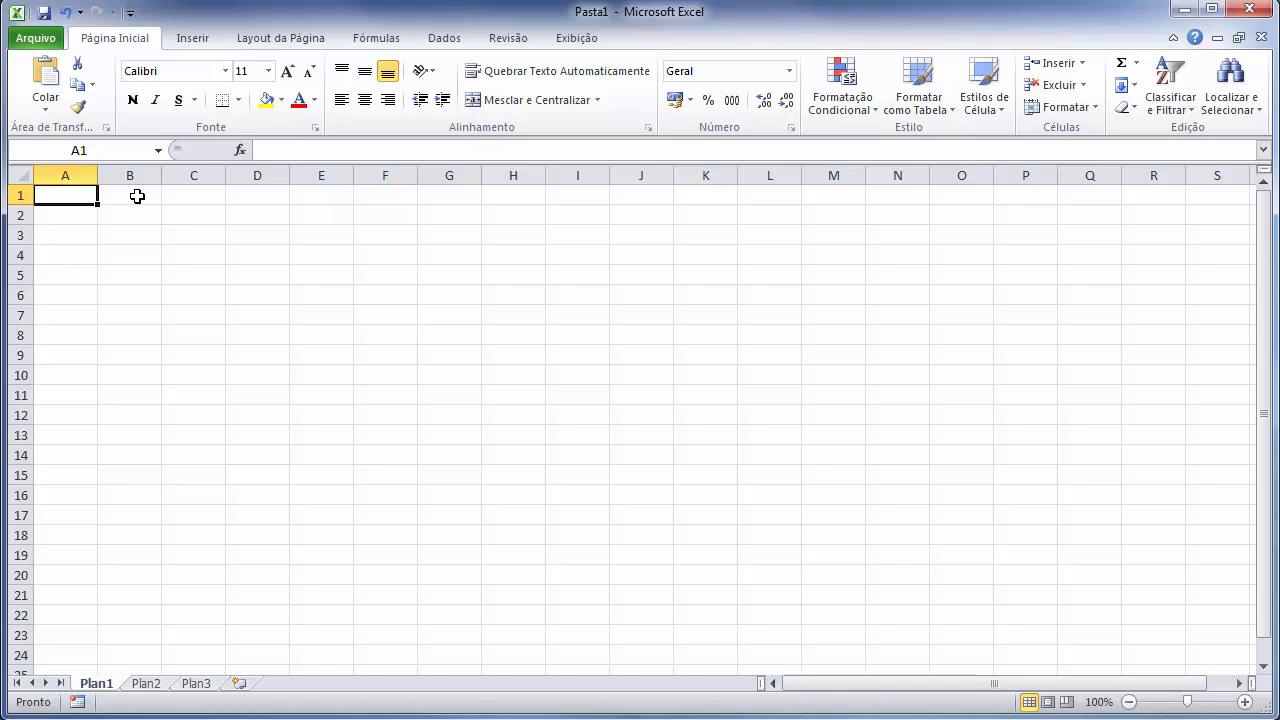
Enter the header "Nome" in cell B1 and select cell C1.
{"action": "left_click", "coordinate": [137, 196]}
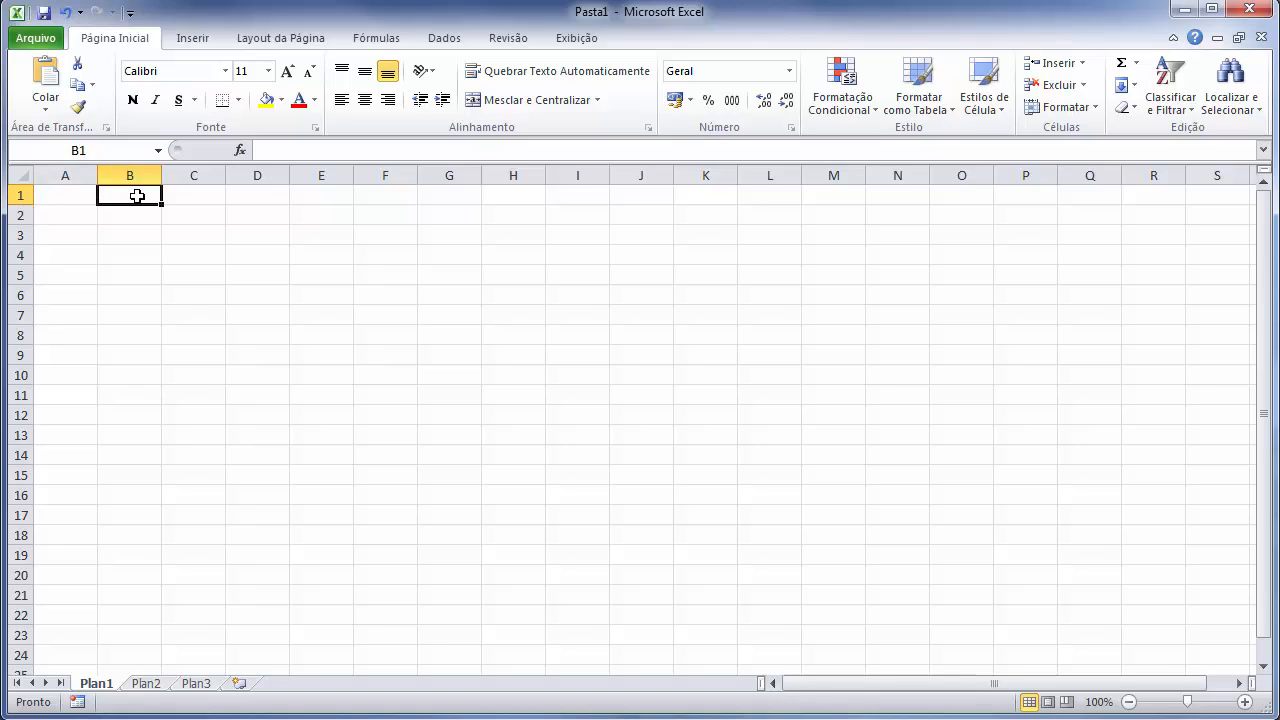
{"action": "type", "text": "Nome"}
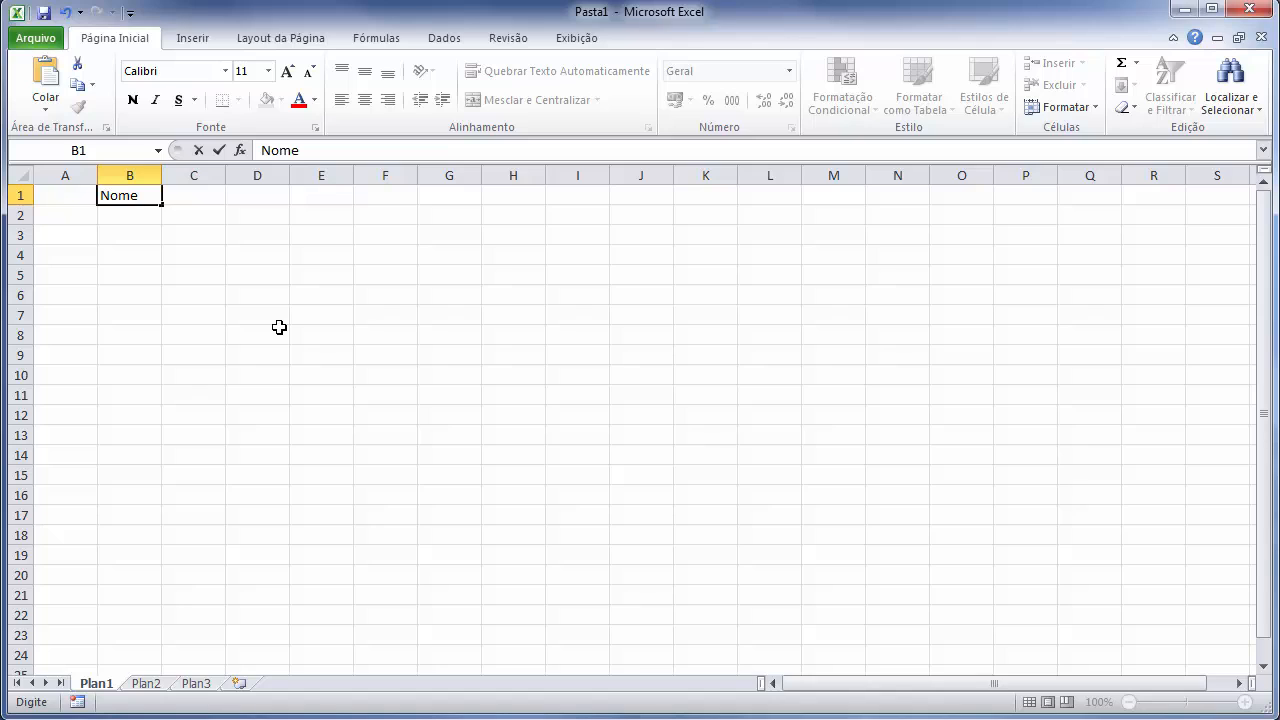
{"action": "left_click", "coordinate": [219, 152]}
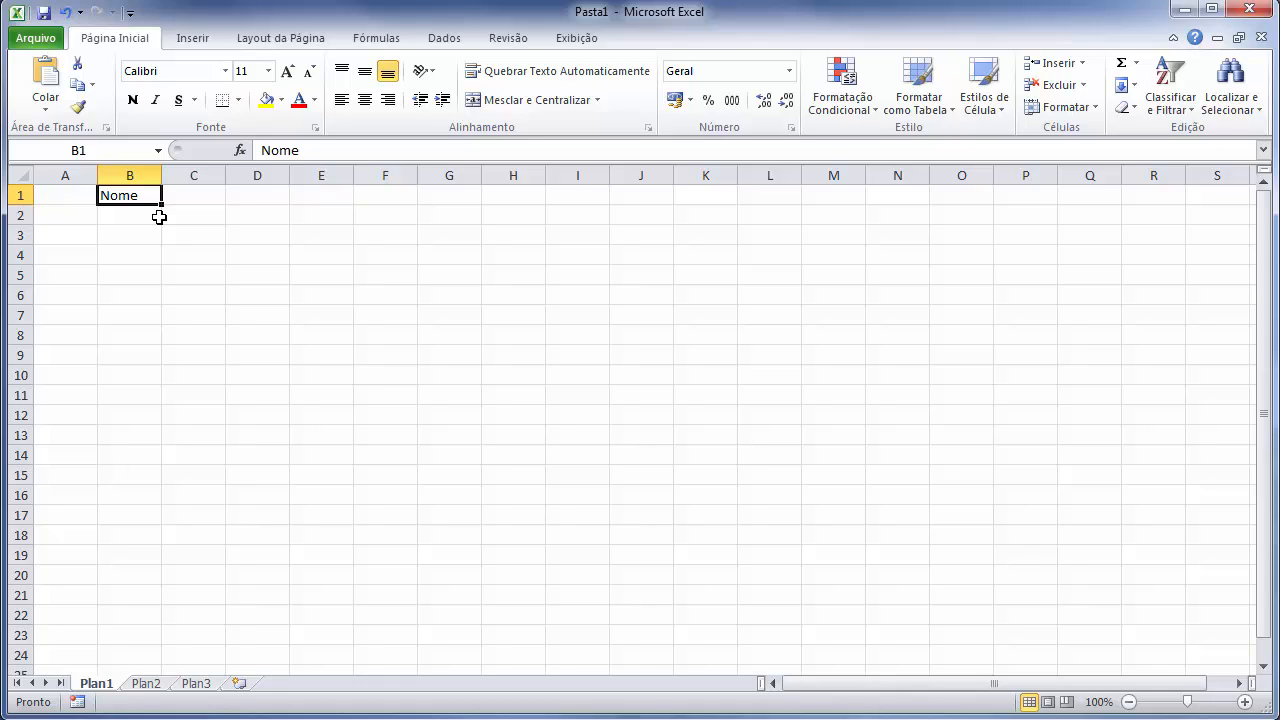
{"action": "left_click", "coordinate": [188, 196]}
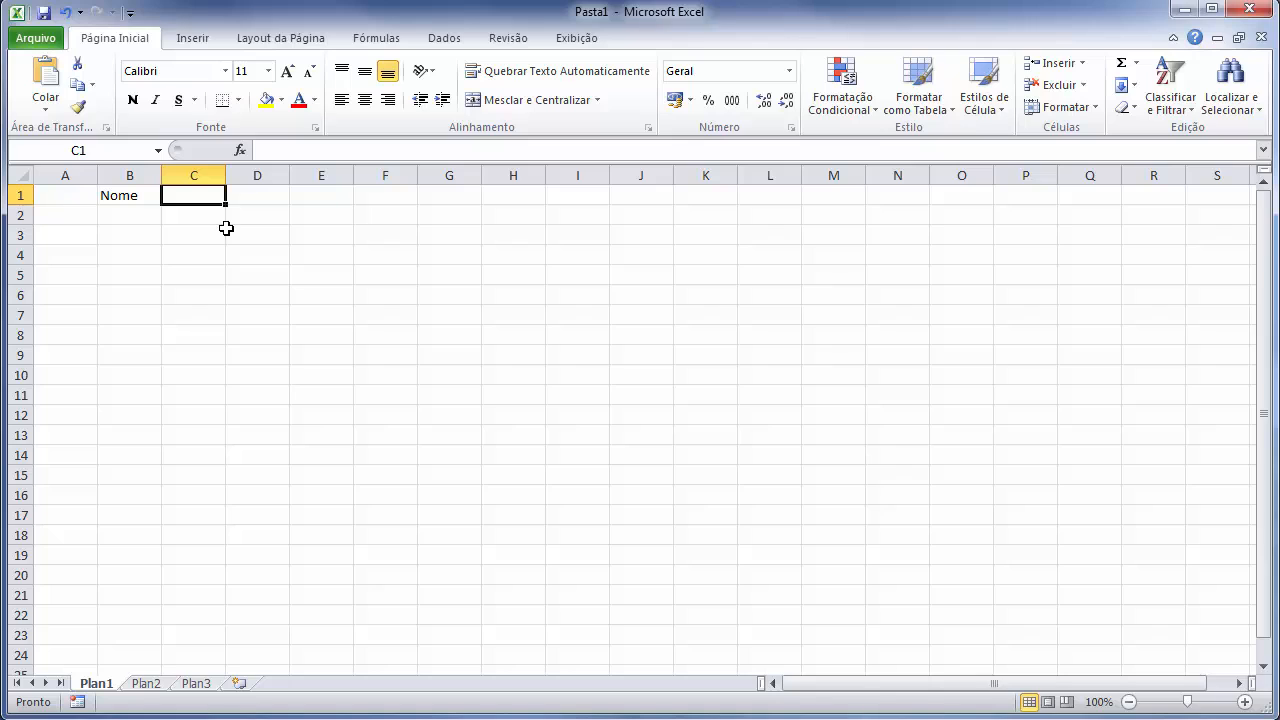
{"action": "type", "text": "Ra"}
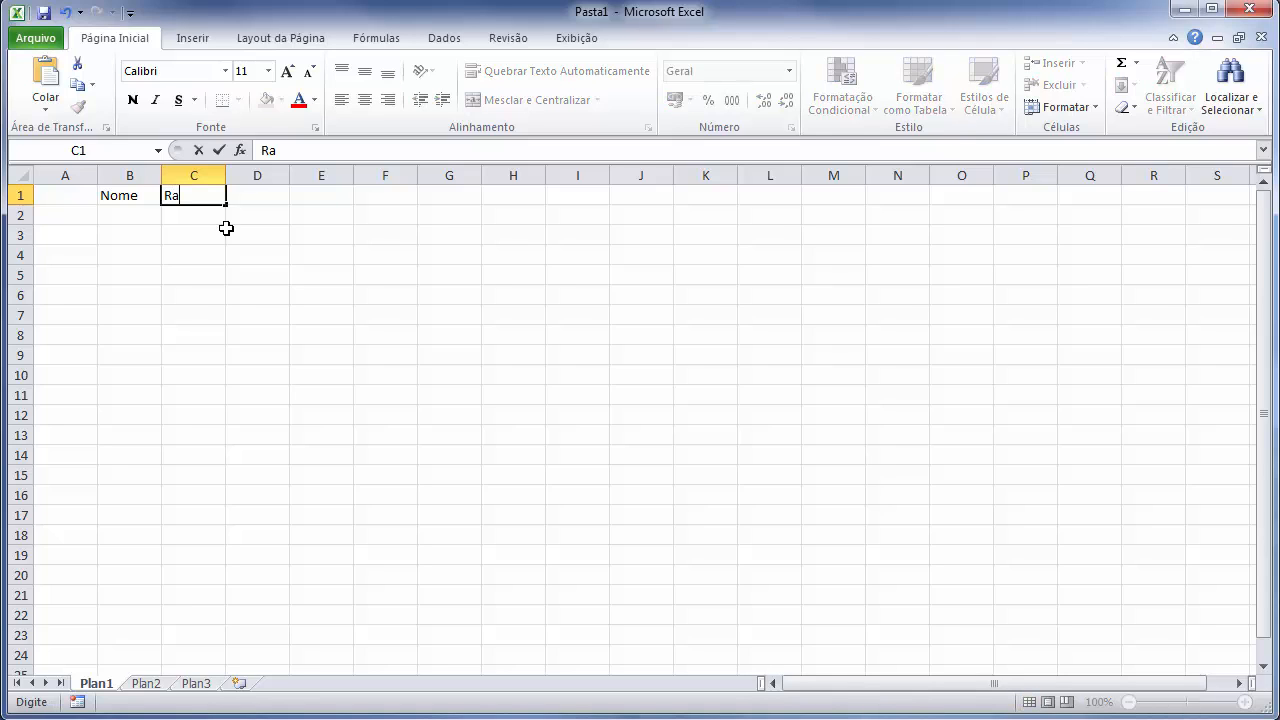
{"action": "type", "text": "mal"}
{"action": "left_click", "coordinate": [199, 151]}
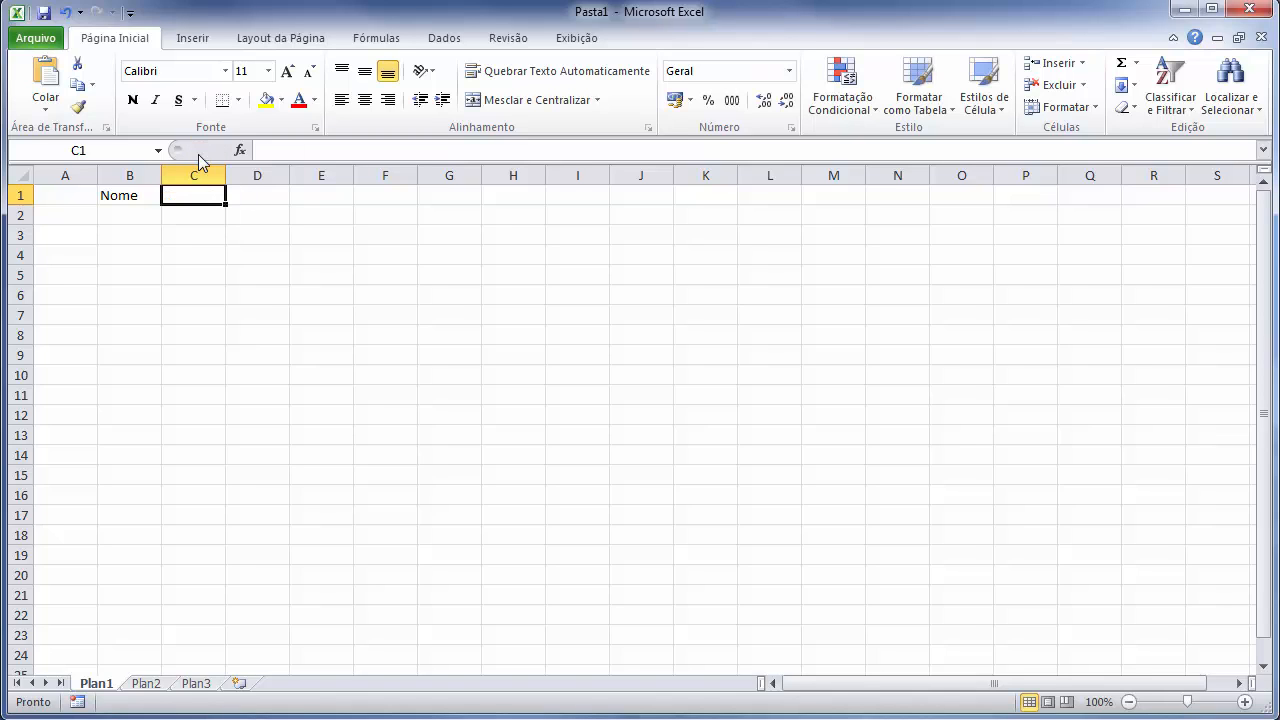
Enter the header "Ramal" in cell C1.
{"action": "type", "text": "Rama"}
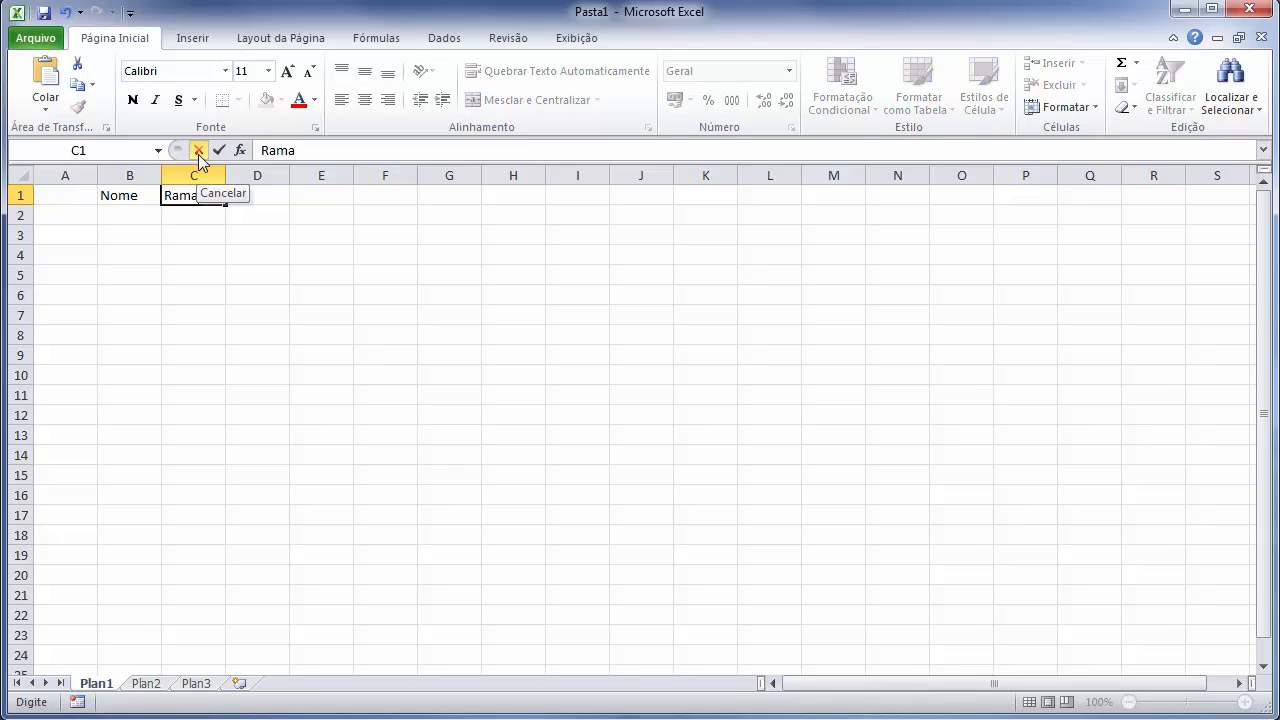
{"action": "type", "text": "l"}
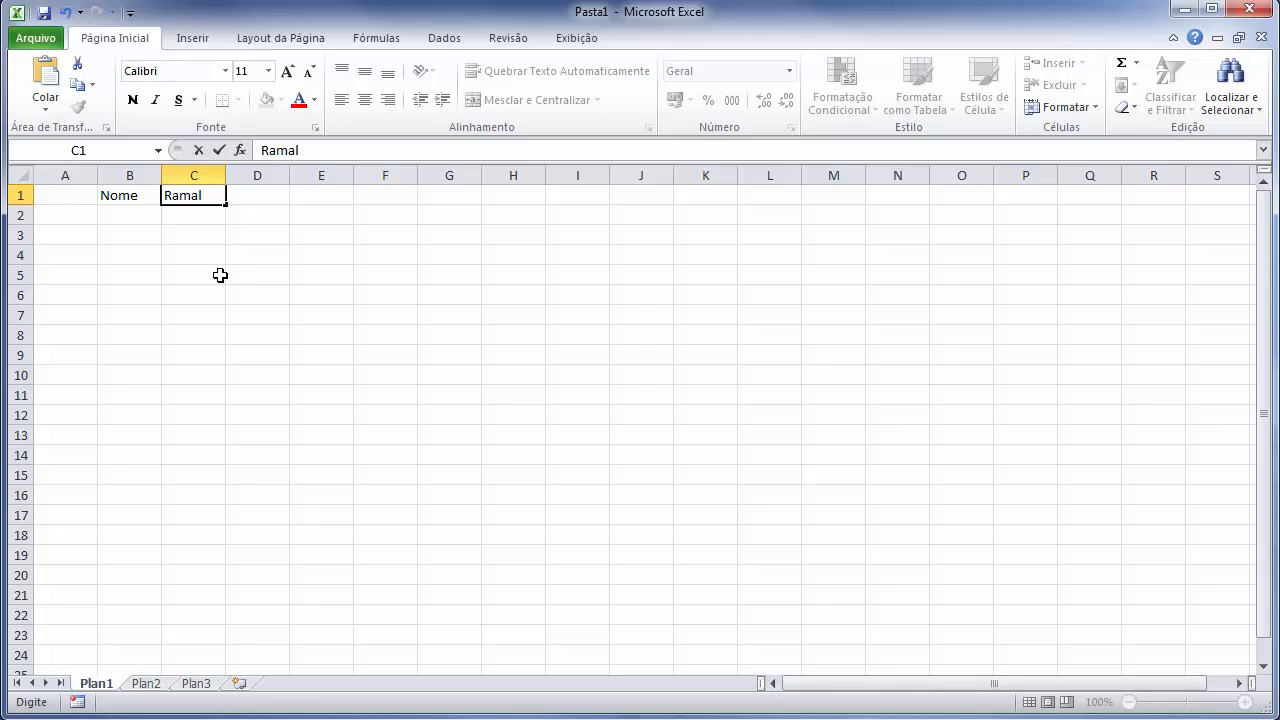
{"action": "key", "text": "Return"}
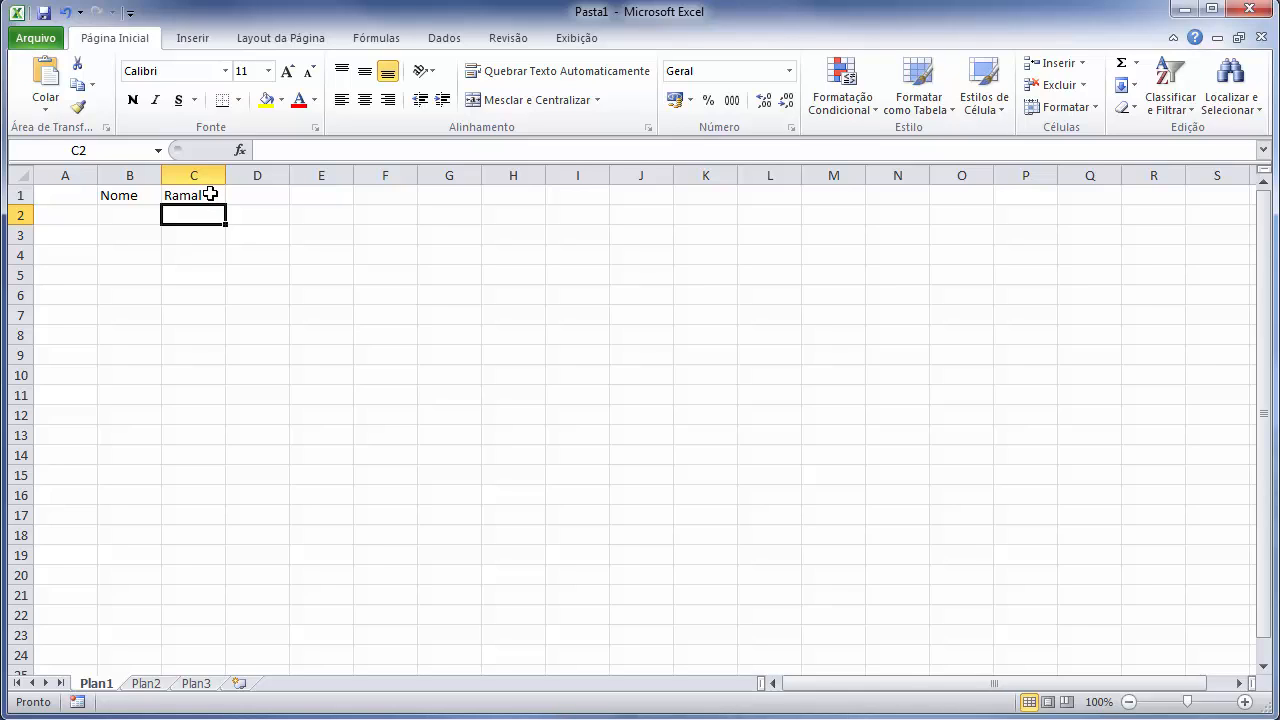
Fill in the first contact's row with the person's name in B2 and the four-digit extension number in C2.
{"action": "left_click", "coordinate": [137, 213]}
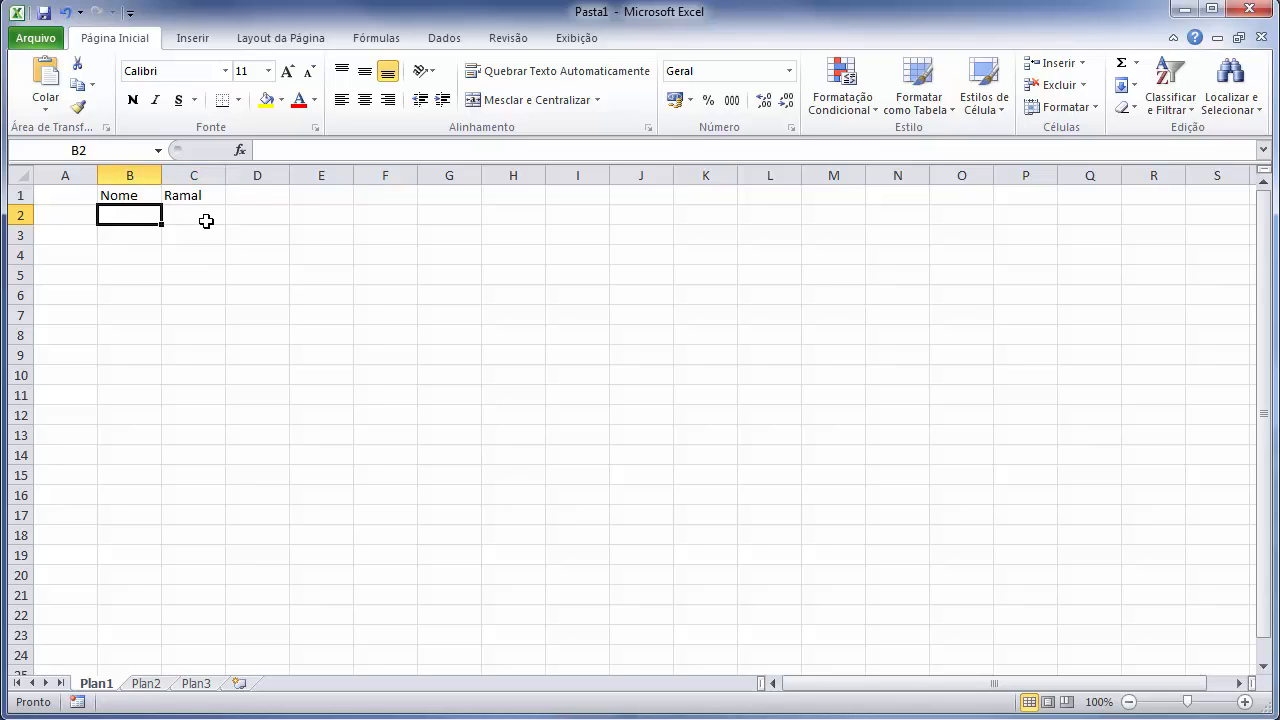
{"action": "type", "text": "Frank"}
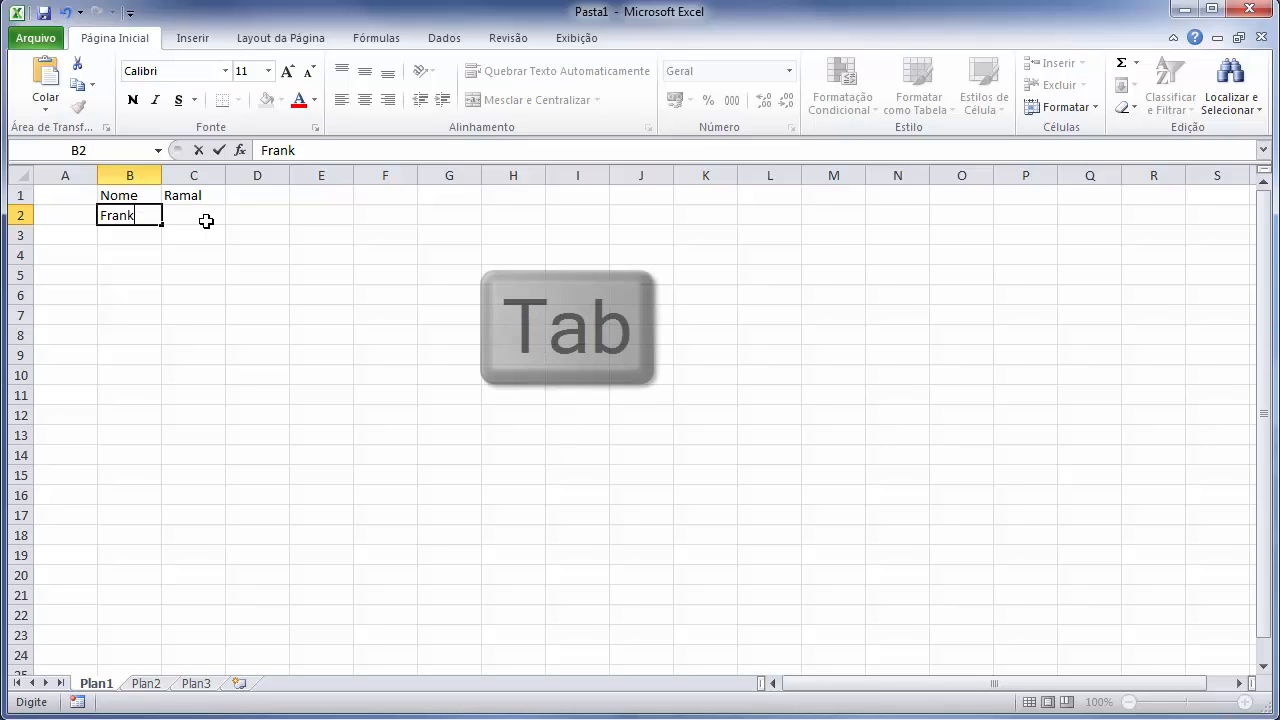
{"action": "key", "text": "Tab"}
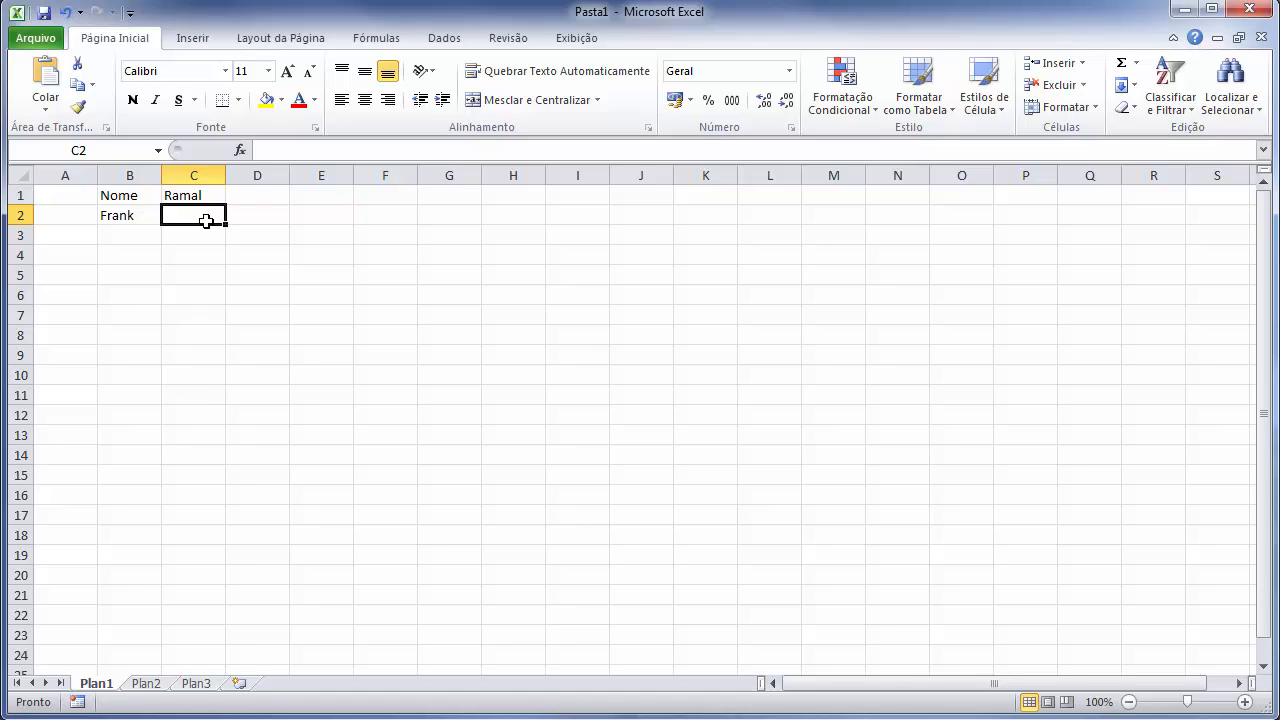
{"action": "type", "text": "9"}
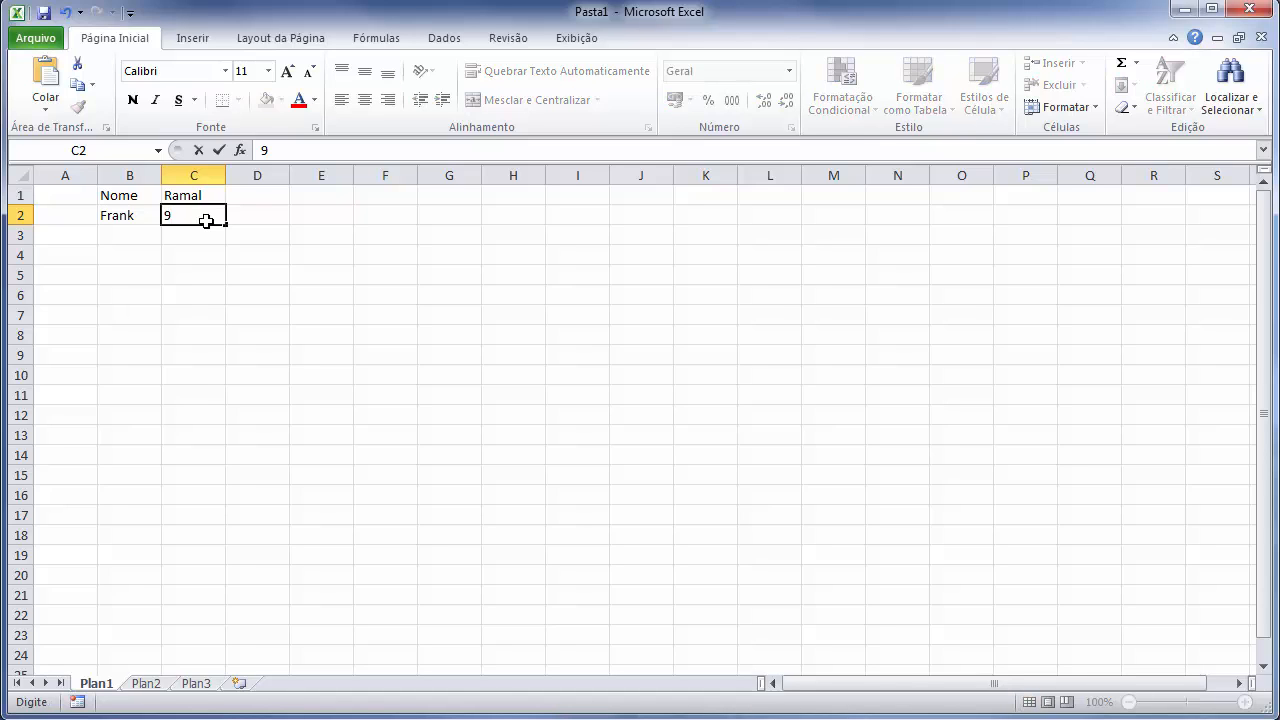
{"action": "type", "text": "333"}
{"action": "key", "text": "Return"}
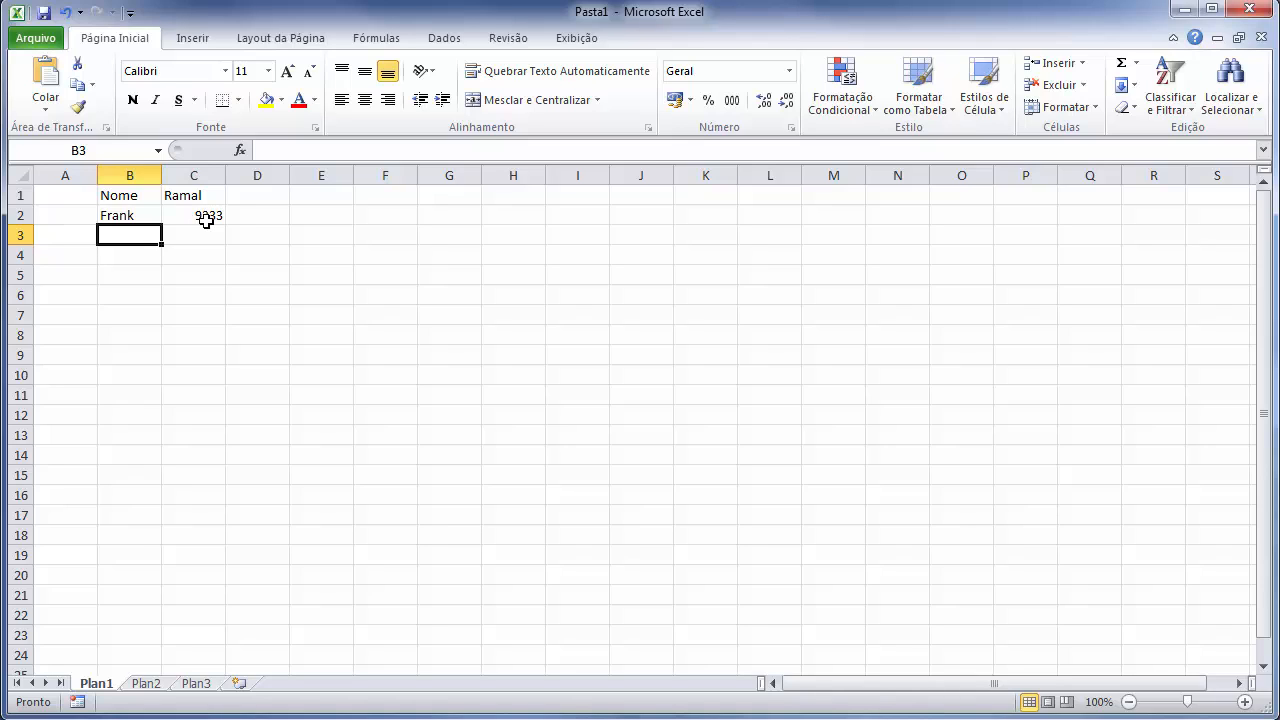
Add the second contact's name in B3 and the four-digit extension number in C3.
{"action": "type", "text": "Marcelo"}
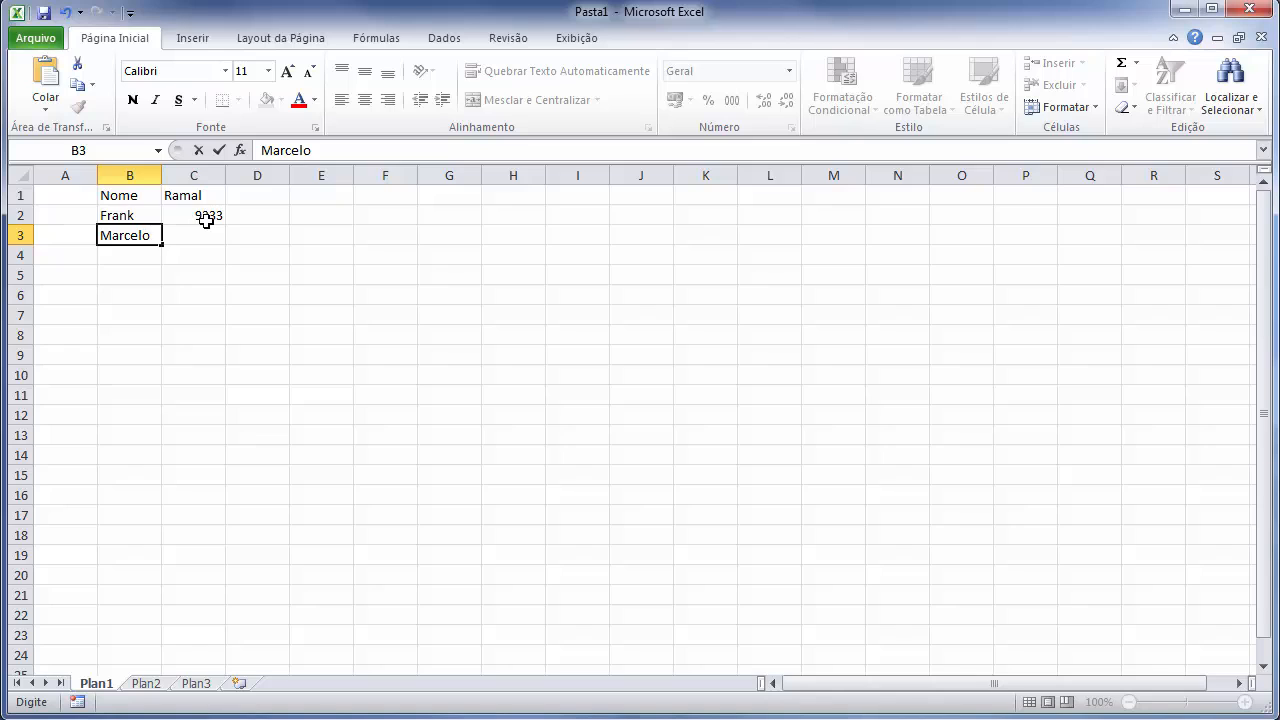
{"action": "key", "text": "Tab"}
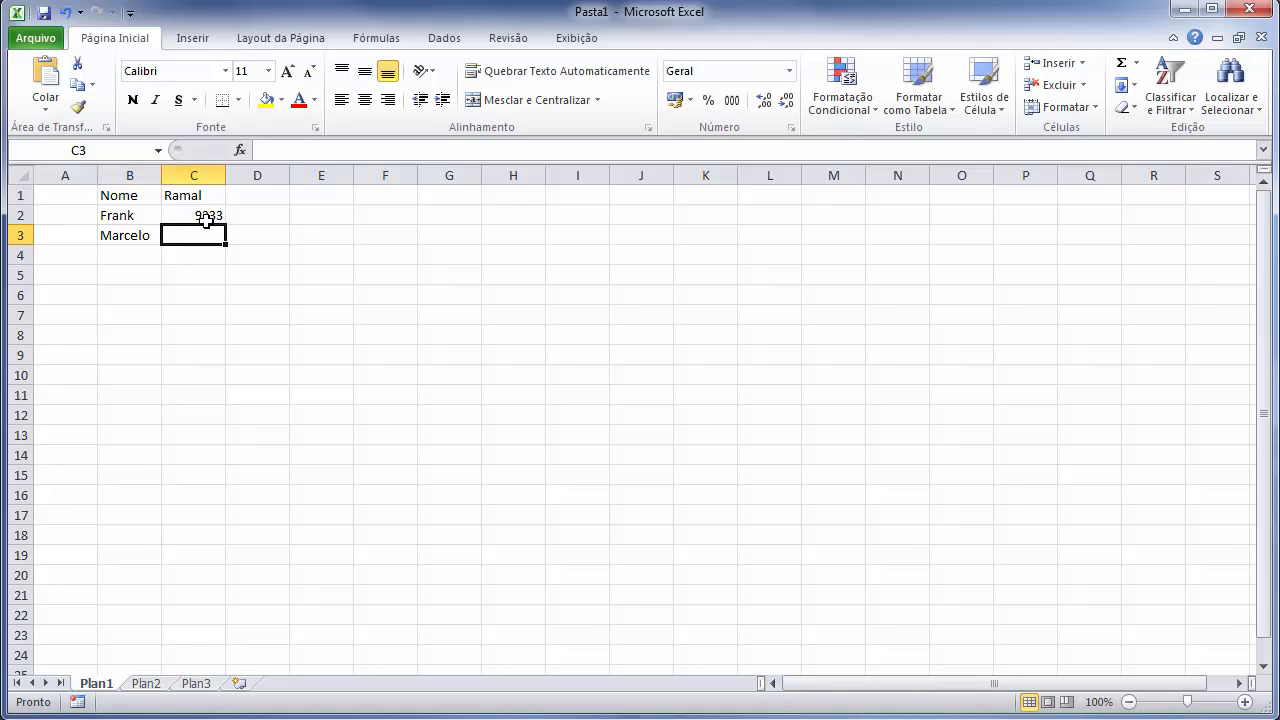
{"action": "type", "text": "9566"}
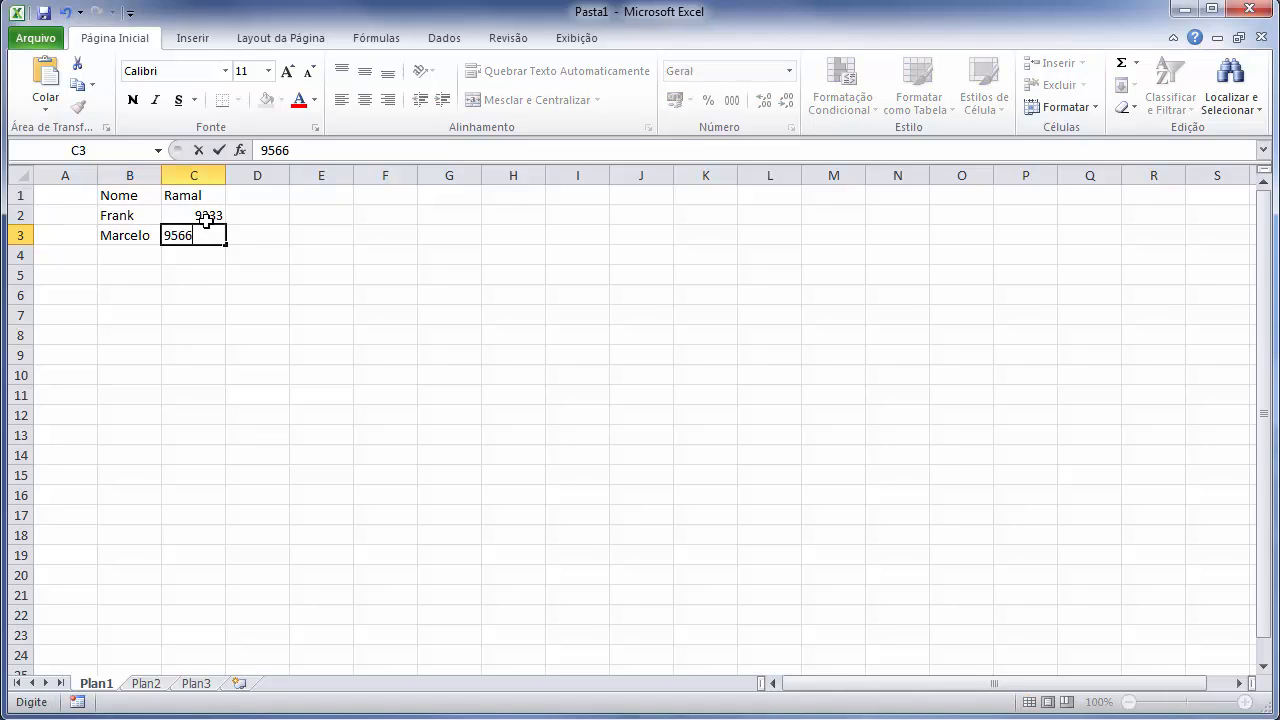
{"action": "key", "text": "Return"}
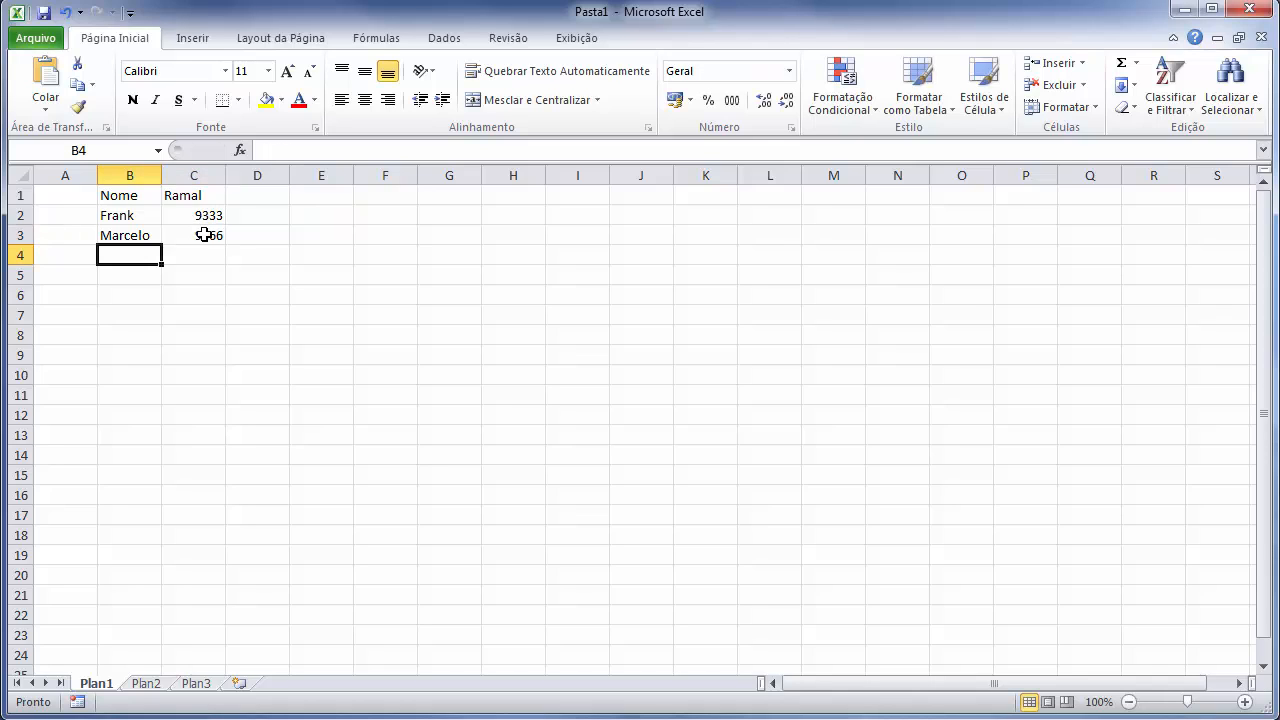
Add the third contact's name in B4 and the four-digit extension number in C4.
{"action": "type", "text": "Mauro"}
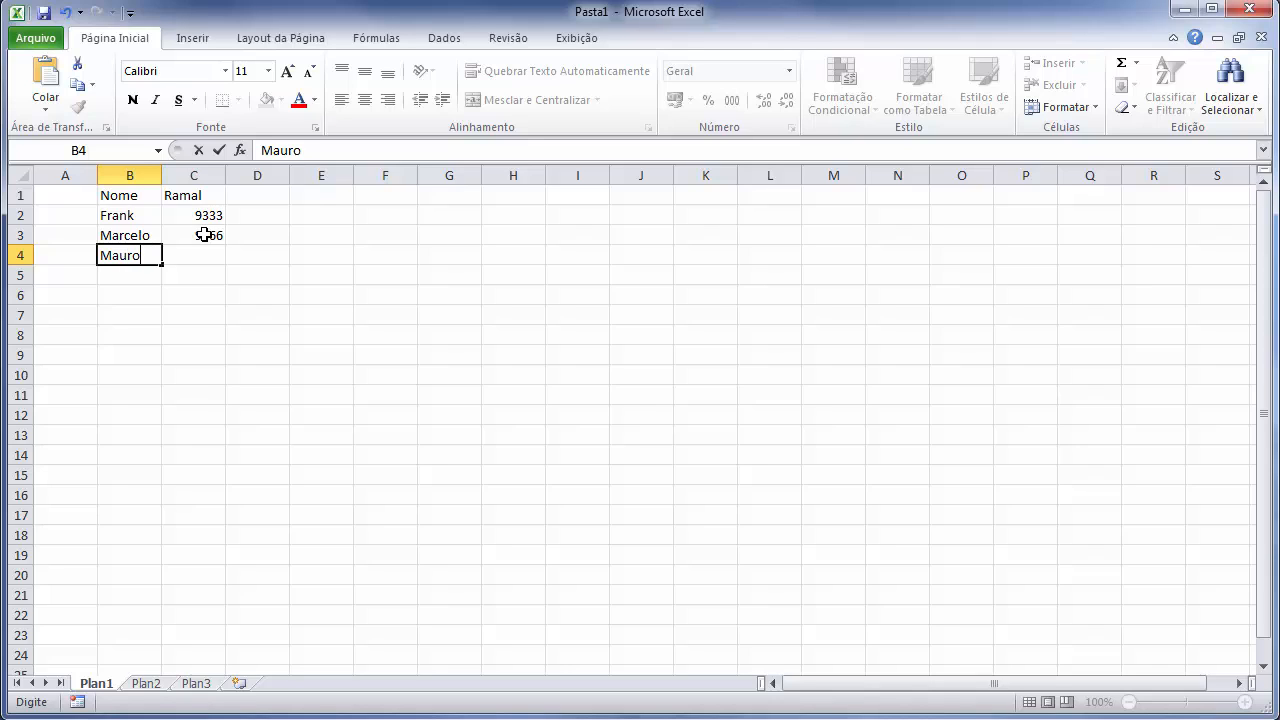
{"action": "key", "text": "Tab"}
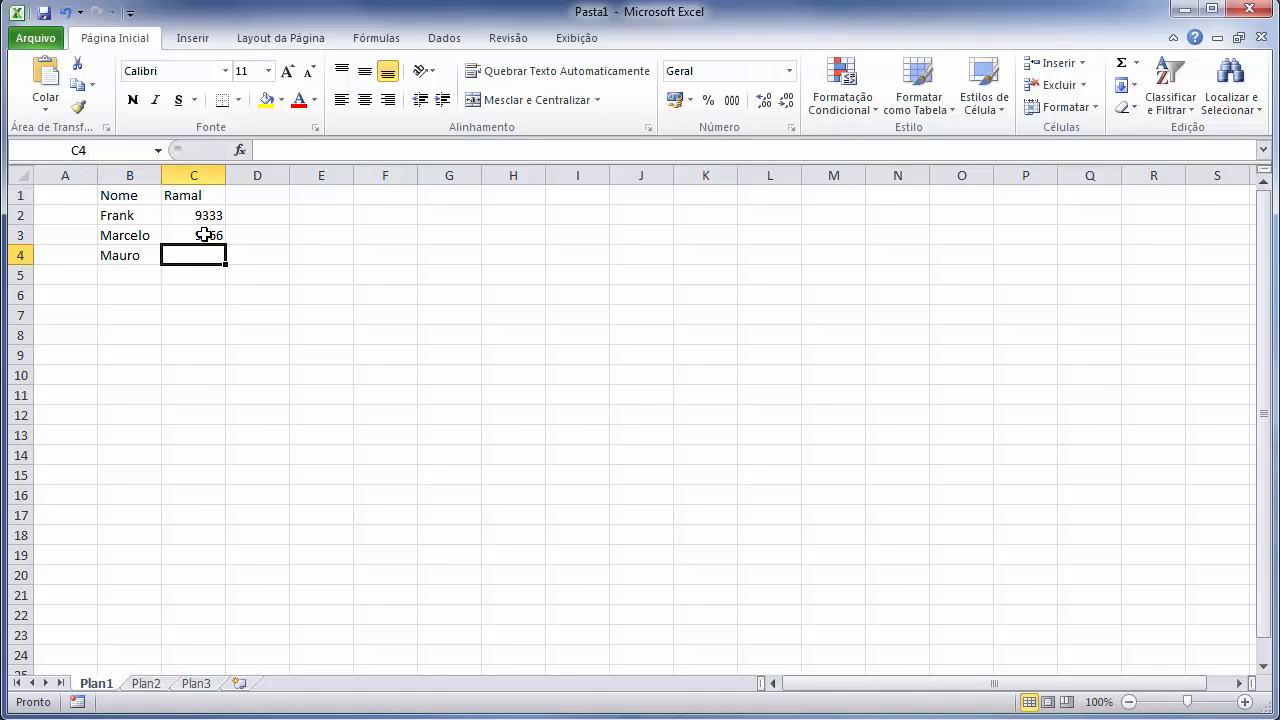
{"action": "type", "text": "95"}
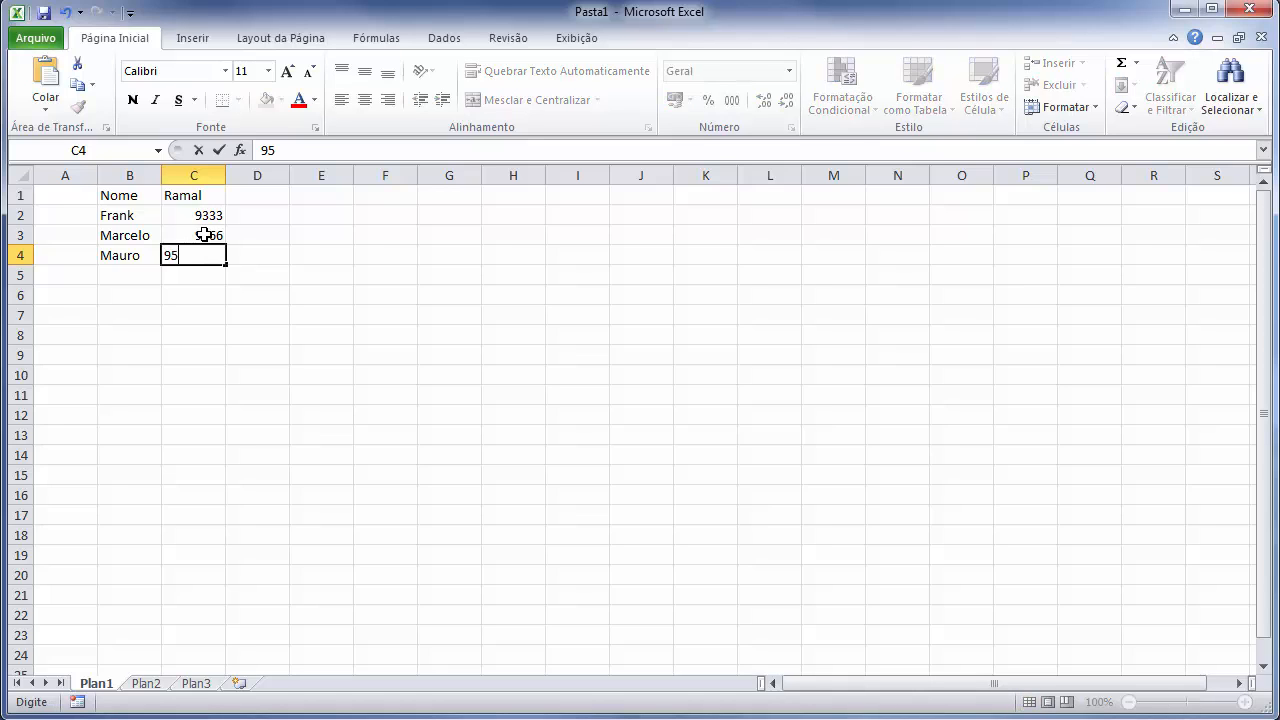
{"action": "type", "text": "68"}
{"action": "key", "text": "Return"}
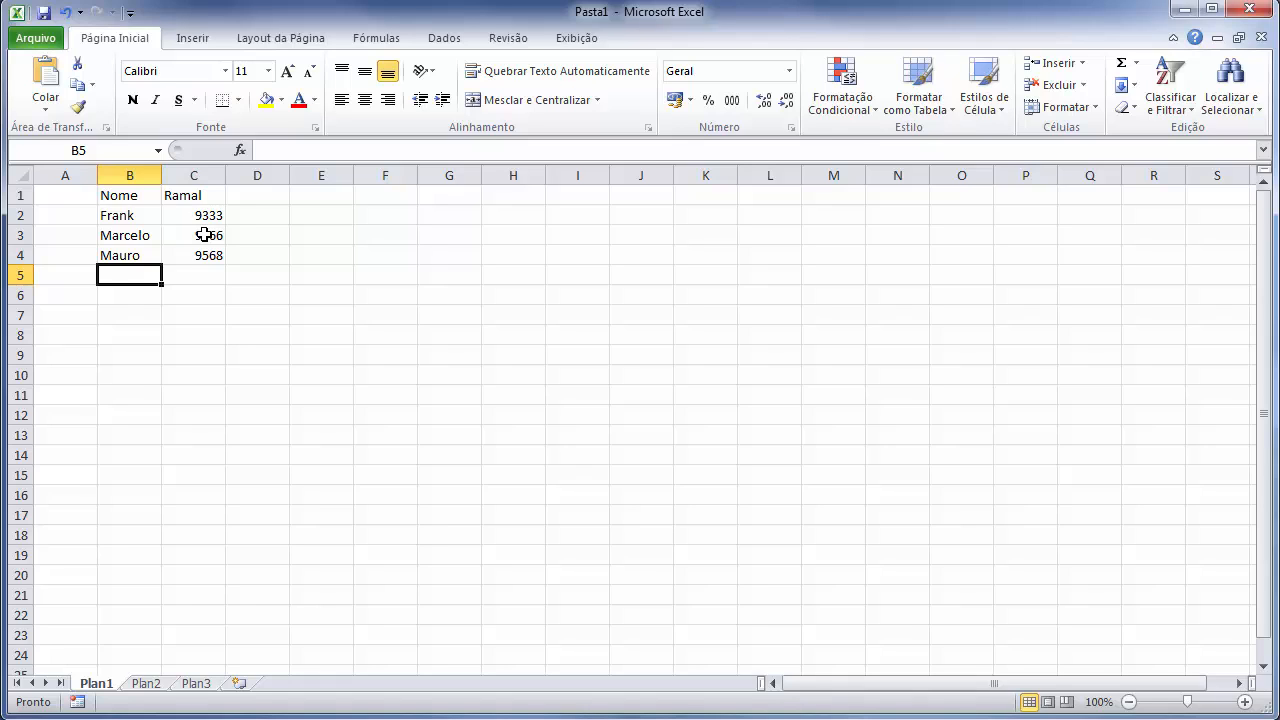
Add the fourth contact's name in B5 and a three-digit extension number in C5.
{"action": "type", "text": "N"}
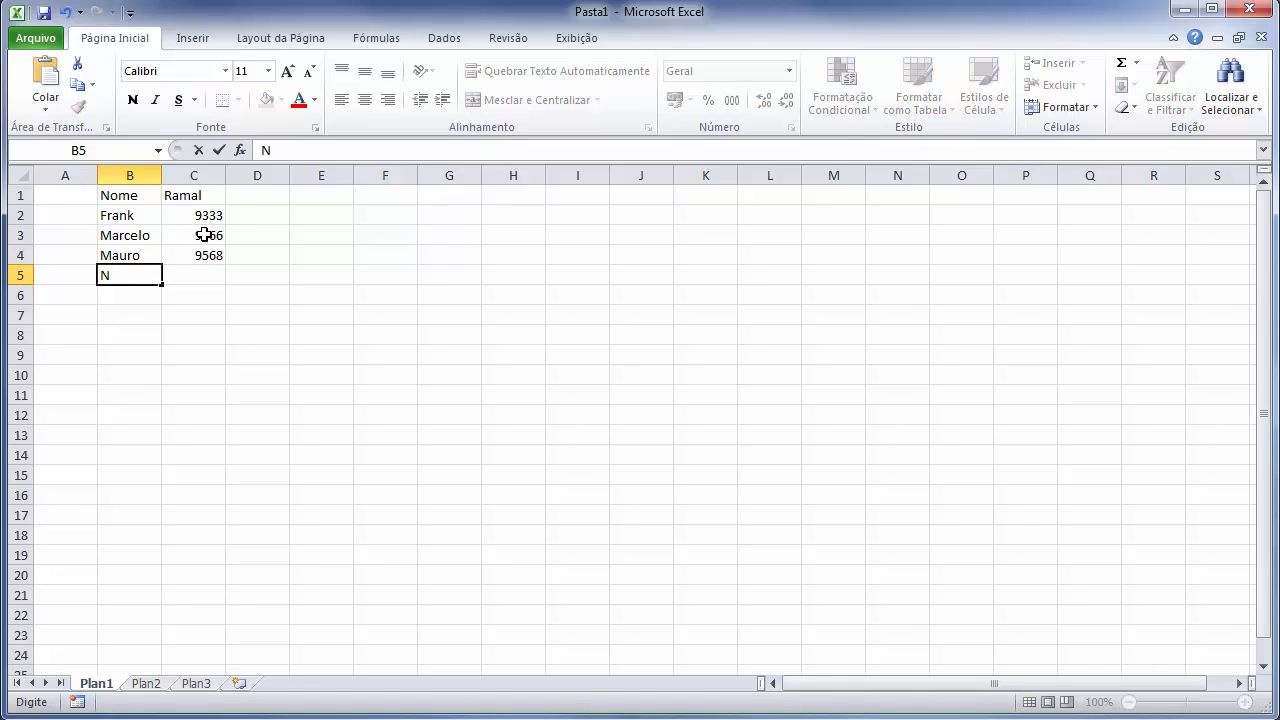
{"action": "type", "text": "eiva"}
{"action": "key", "text": "Tab"}
{"action": "type", "text": "954"}
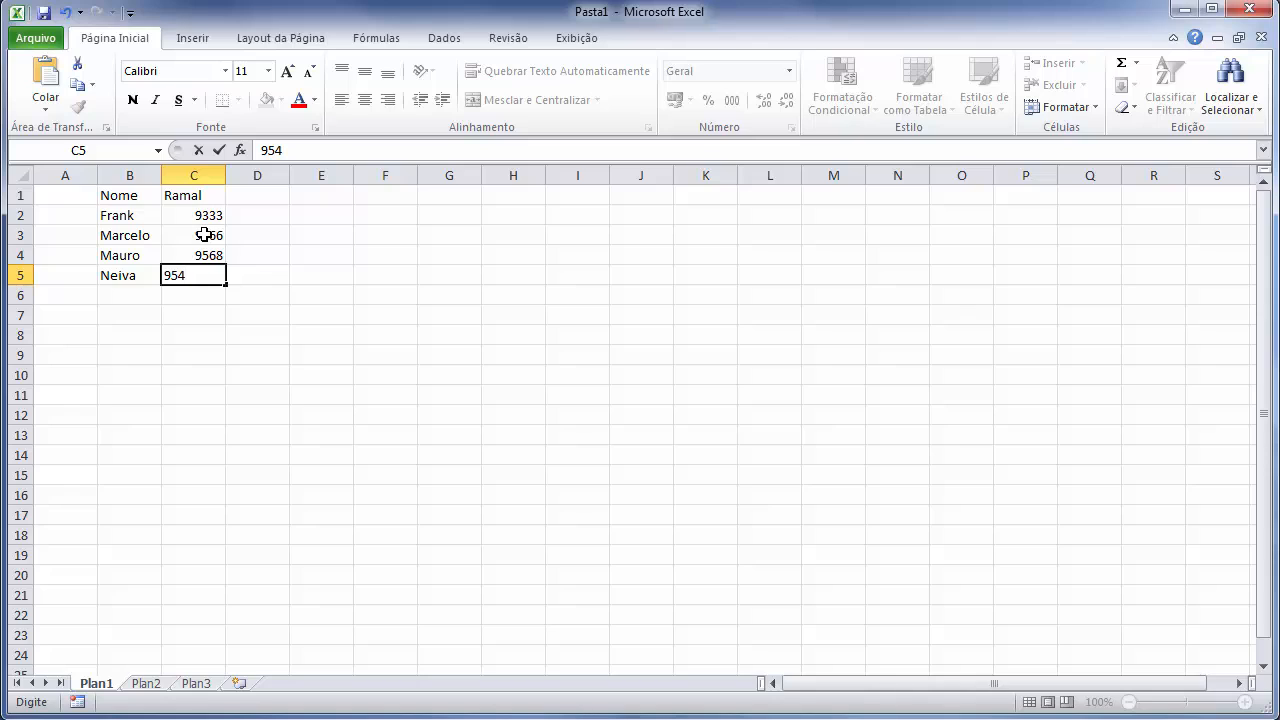
{"action": "key", "text": "Return"}
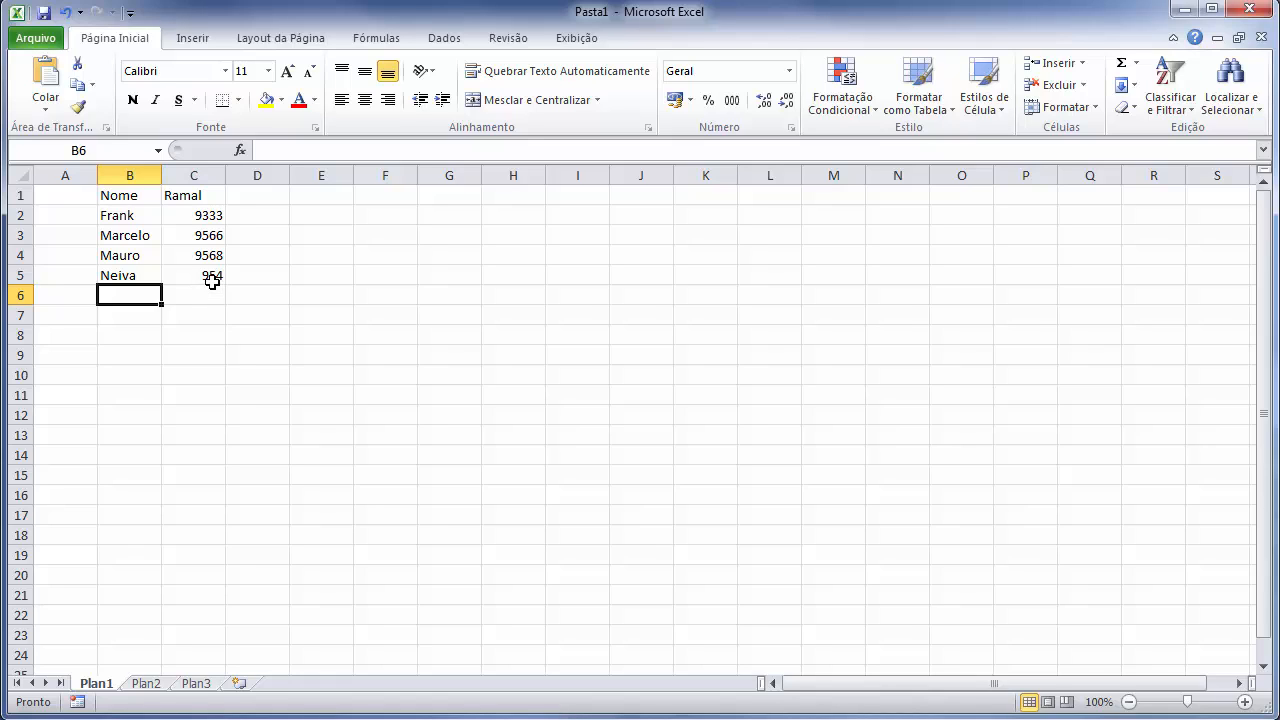
Append the digit 1 to the end of the extension number in C5.
{"action": "left_click", "coordinate": [192, 277]}
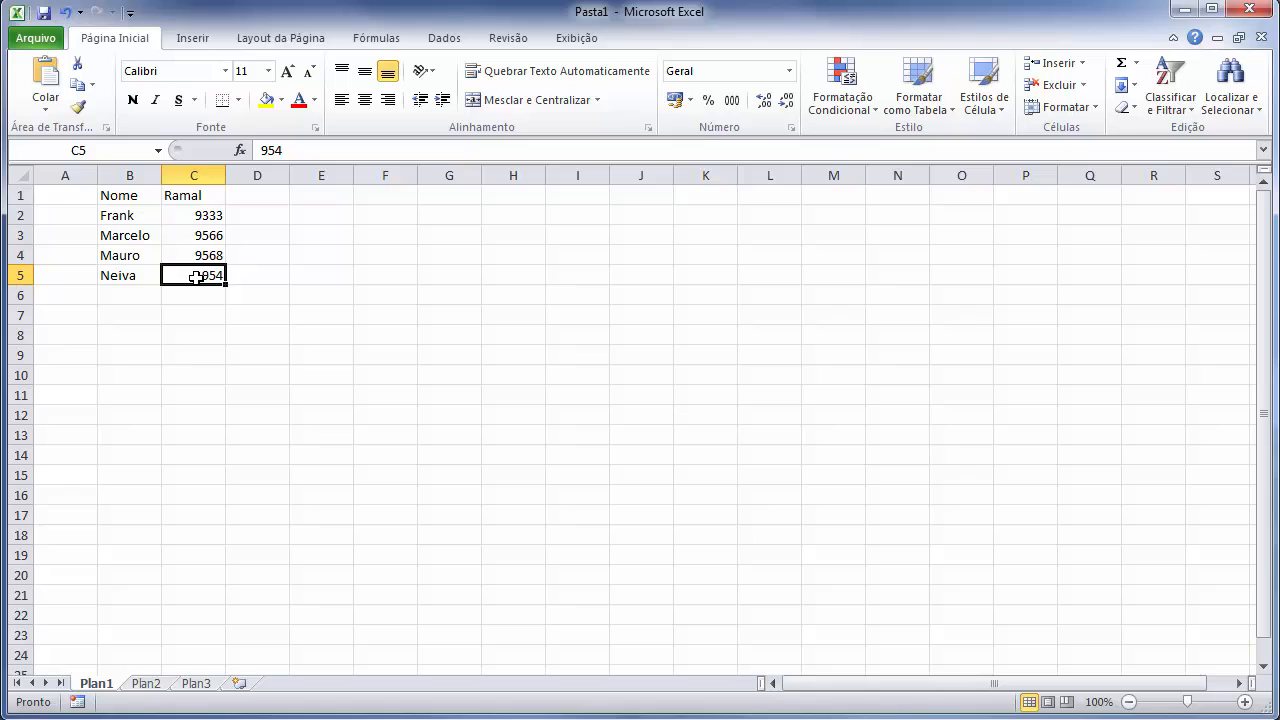
{"action": "key", "text": "F2"}
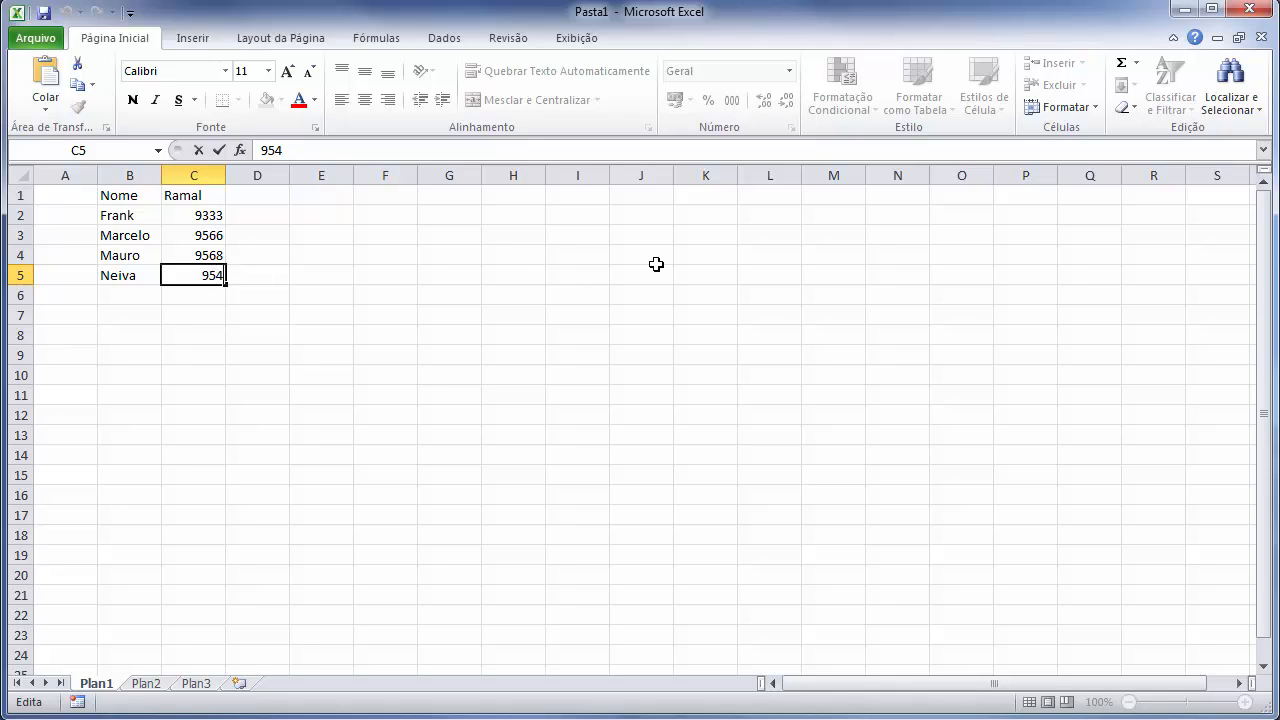
{"action": "type", "text": "1"}
{"action": "key", "text": "Return"}
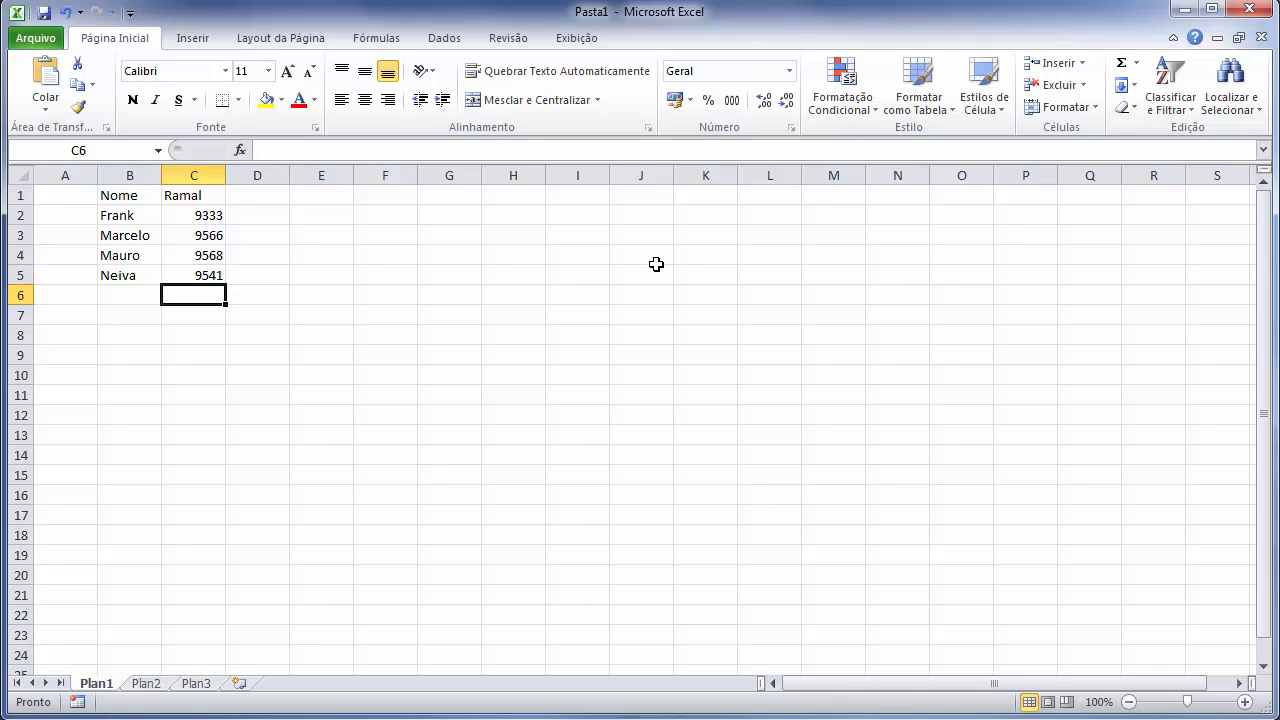
Add the fifth contact's name in B6 and a five-digit extension number in C6.
{"action": "key", "text": "Left"}
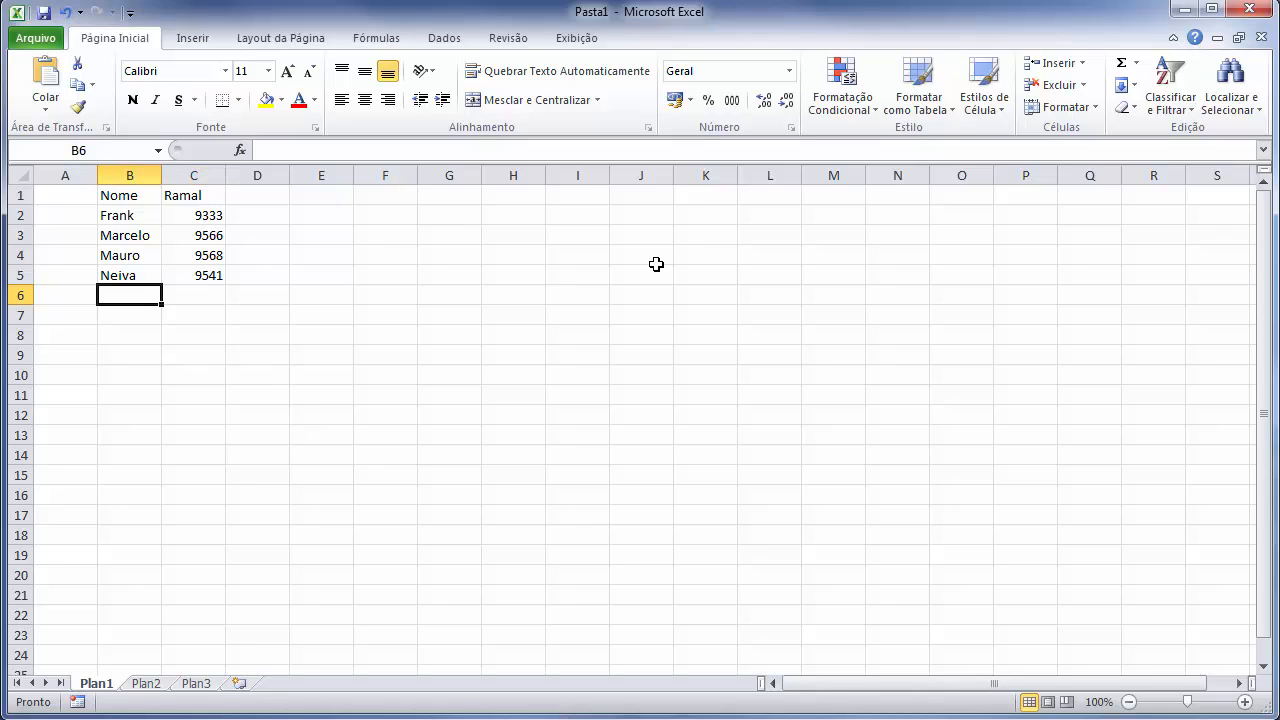
{"action": "type", "text": "P"}
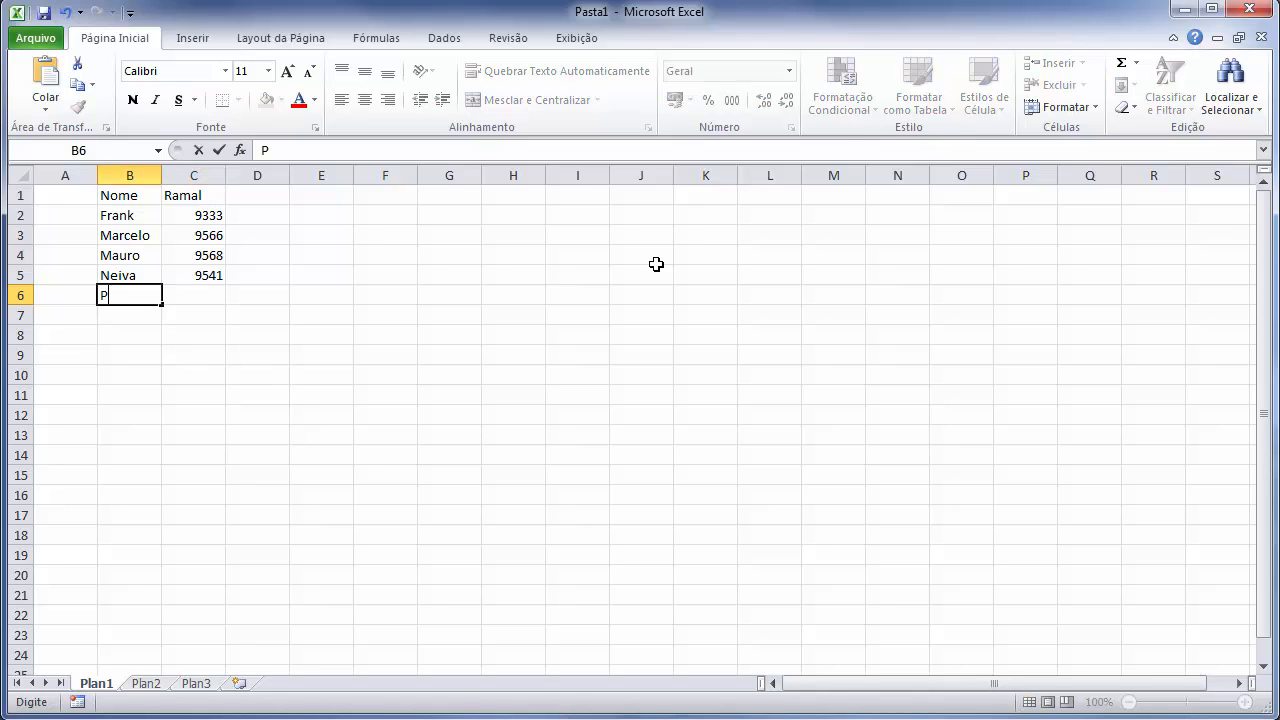
{"action": "type", "text": "edro"}
{"action": "key", "text": "Tab"}
{"action": "type", "text": "98547"}
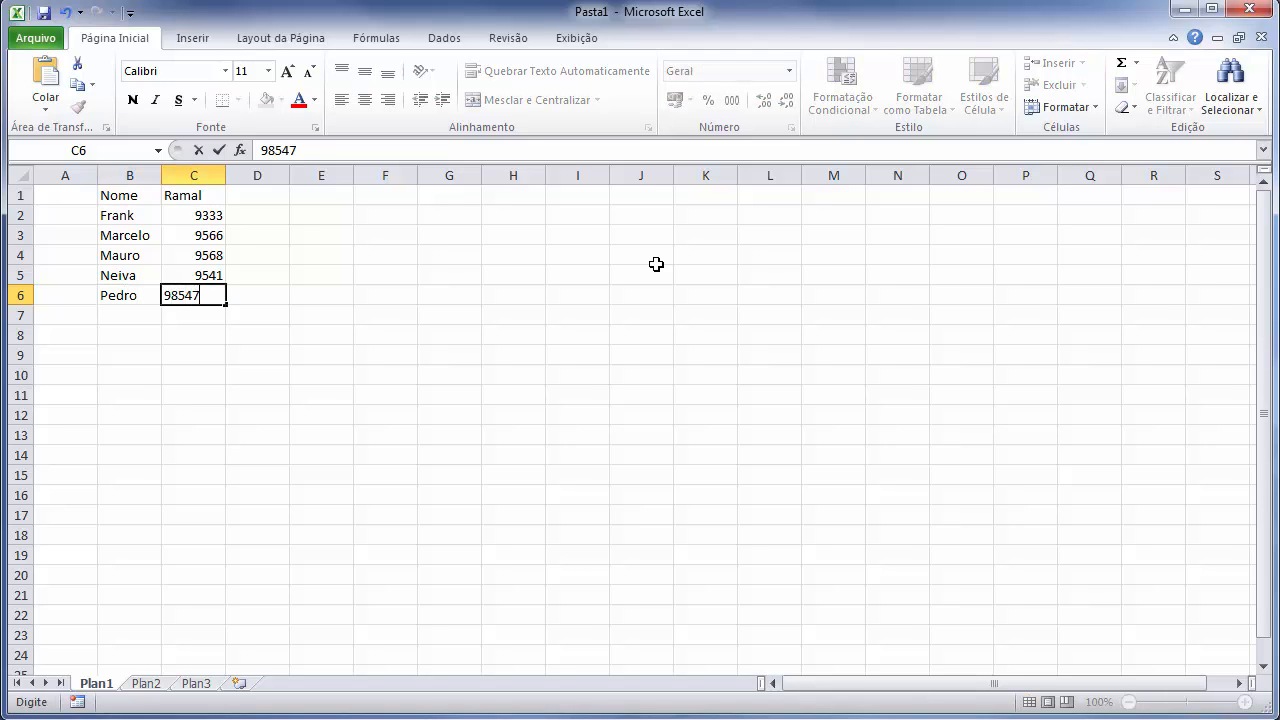
{"action": "key", "text": "Return"}
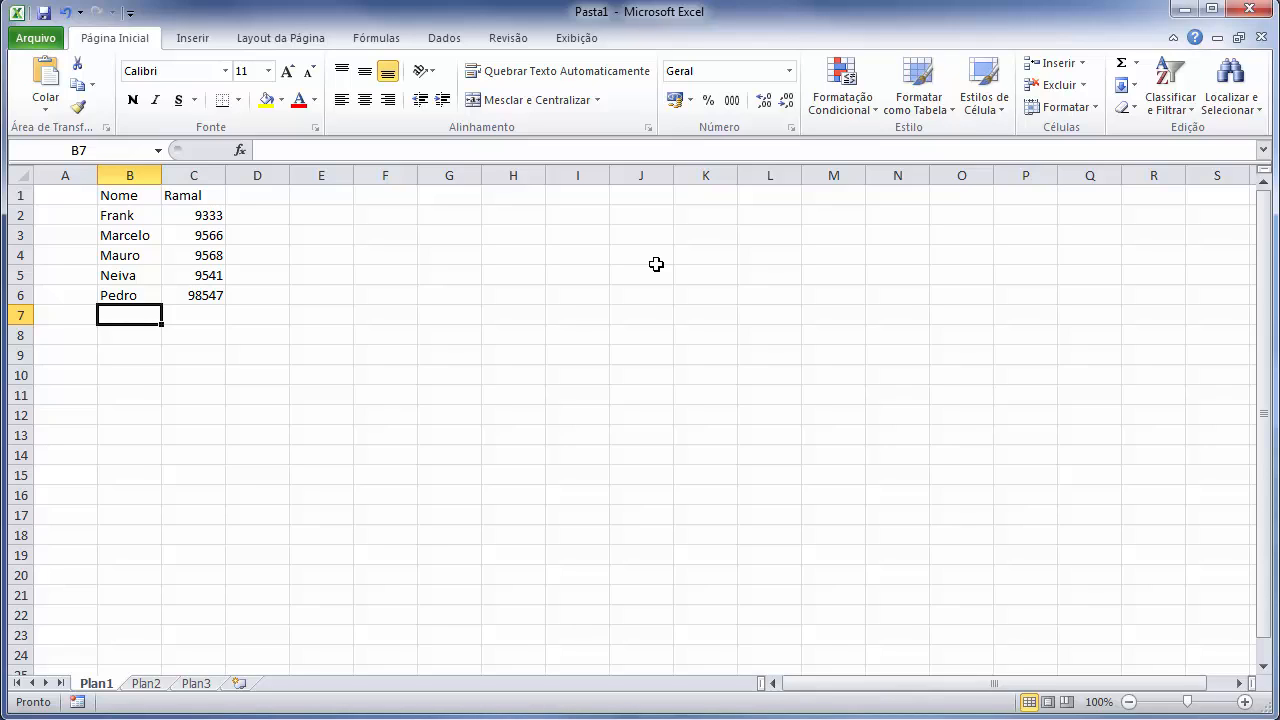
Remove the last digit of the extension number in C6.
{"action": "left_click", "coordinate": [178, 290]}
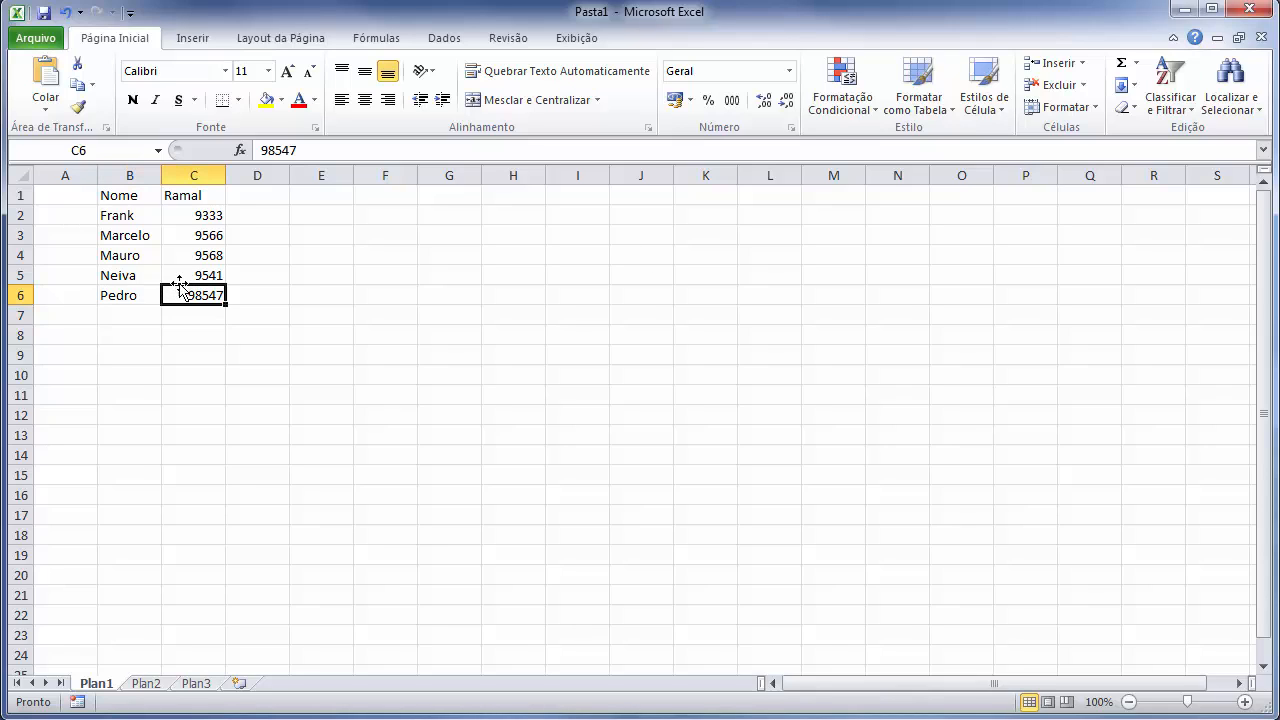
{"action": "left_click", "coordinate": [305, 150]}
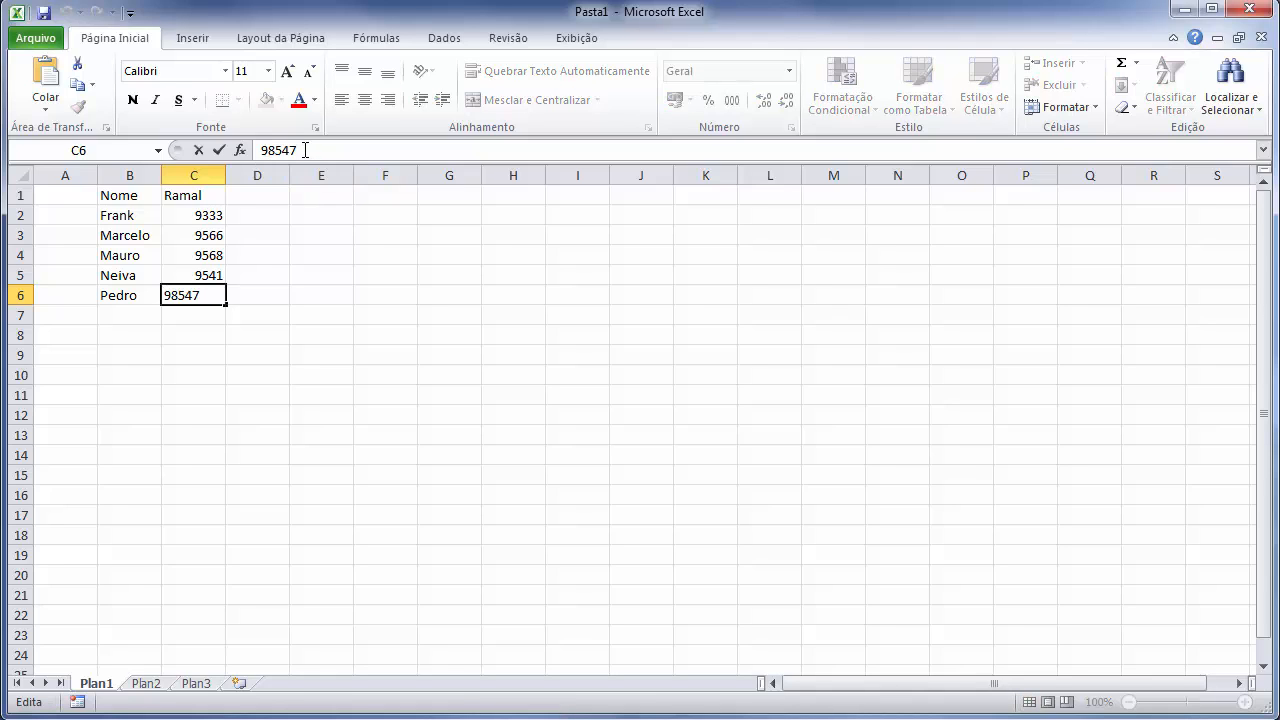
{"action": "key", "text": "BackSpace"}
{"action": "key", "text": "Return"}
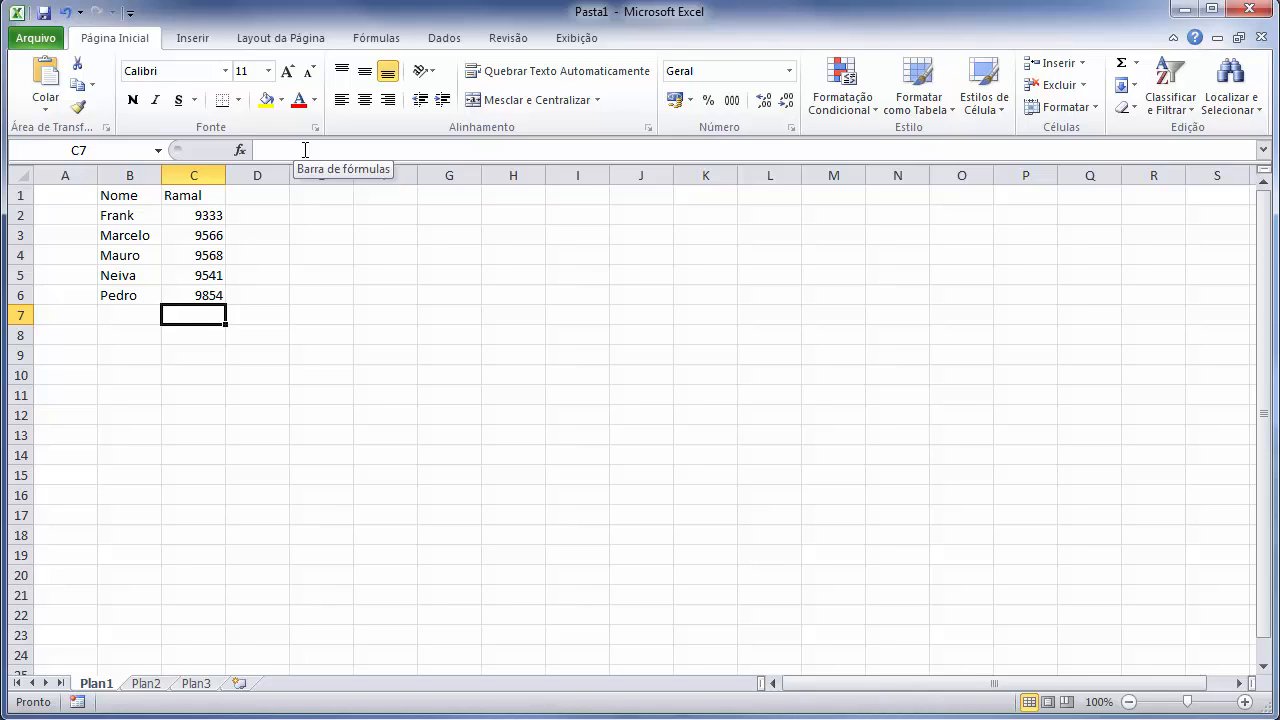
Add the sixth contact's name in B7 and a four-digit extension number in C7.
{"action": "left_click", "coordinate": [141, 312]}
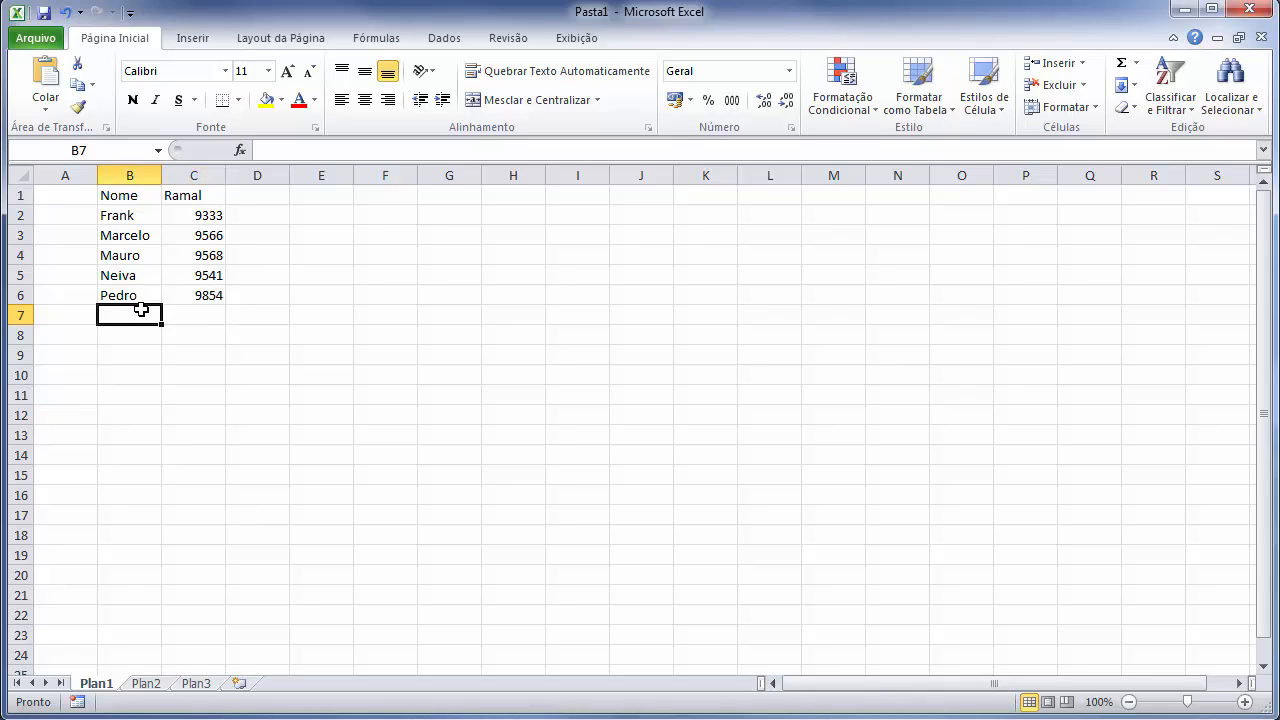
{"action": "left_click", "coordinate": [298, 149]}
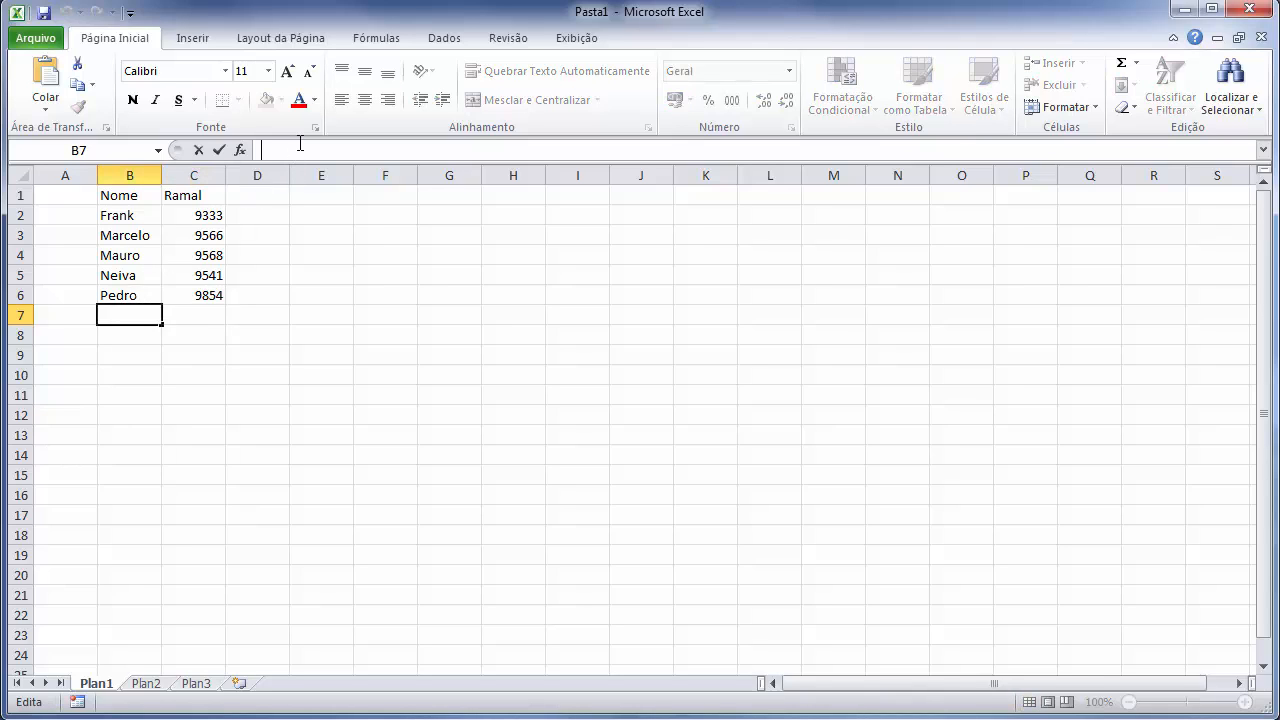
{"action": "type", "text": "Maurí"}
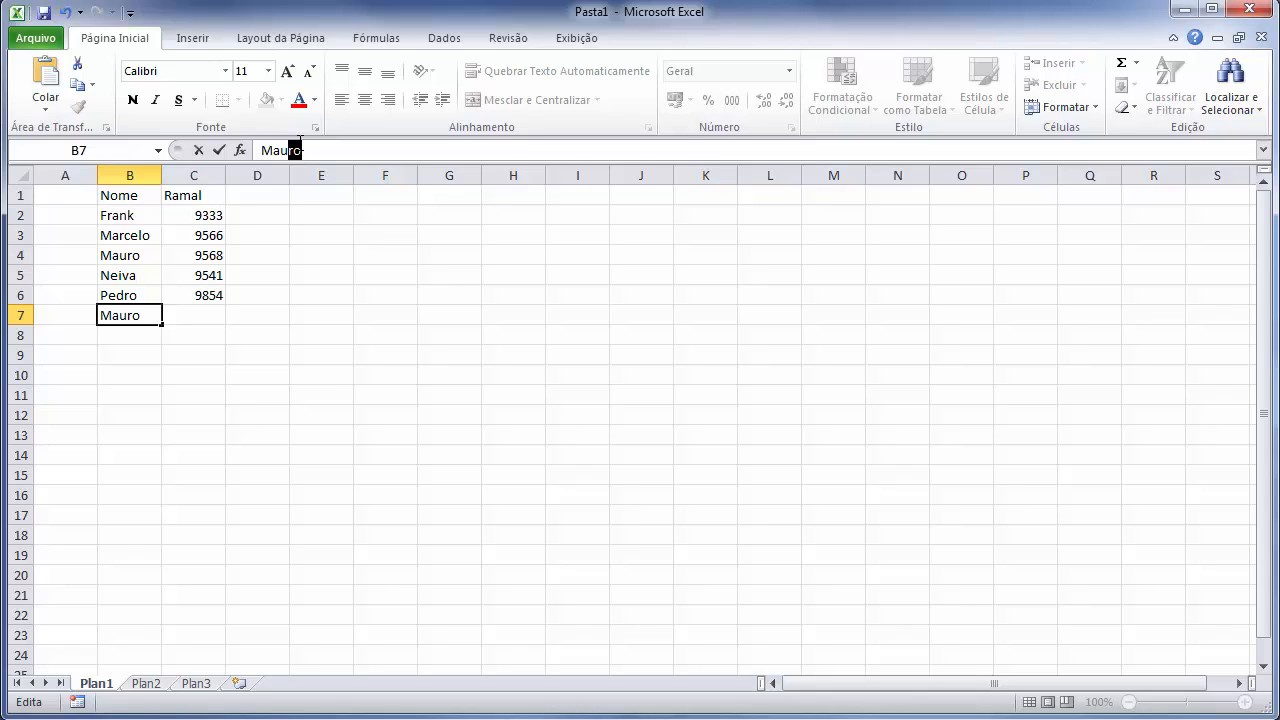
{"action": "type", "text": "cio"}
{"action": "key", "text": "Tab"}
{"action": "type", "text": "6"}
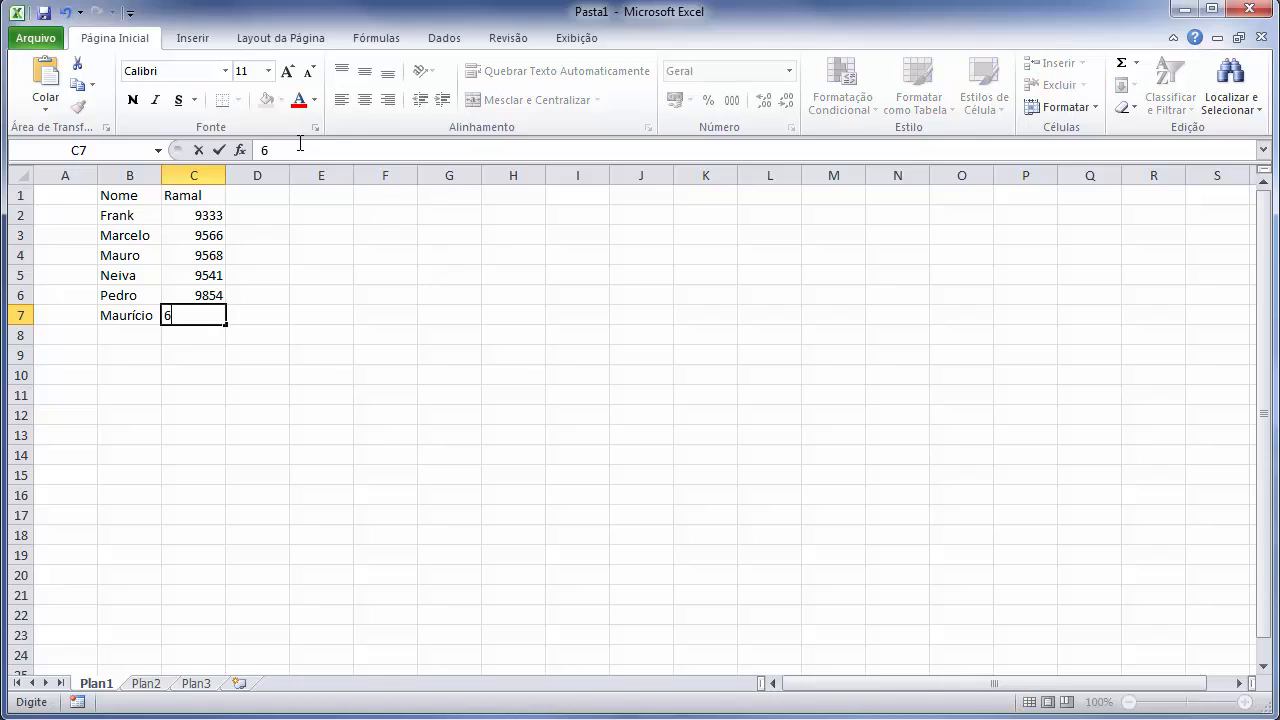
{"action": "type", "text": "556"}
{"action": "key", "text": "Return"}
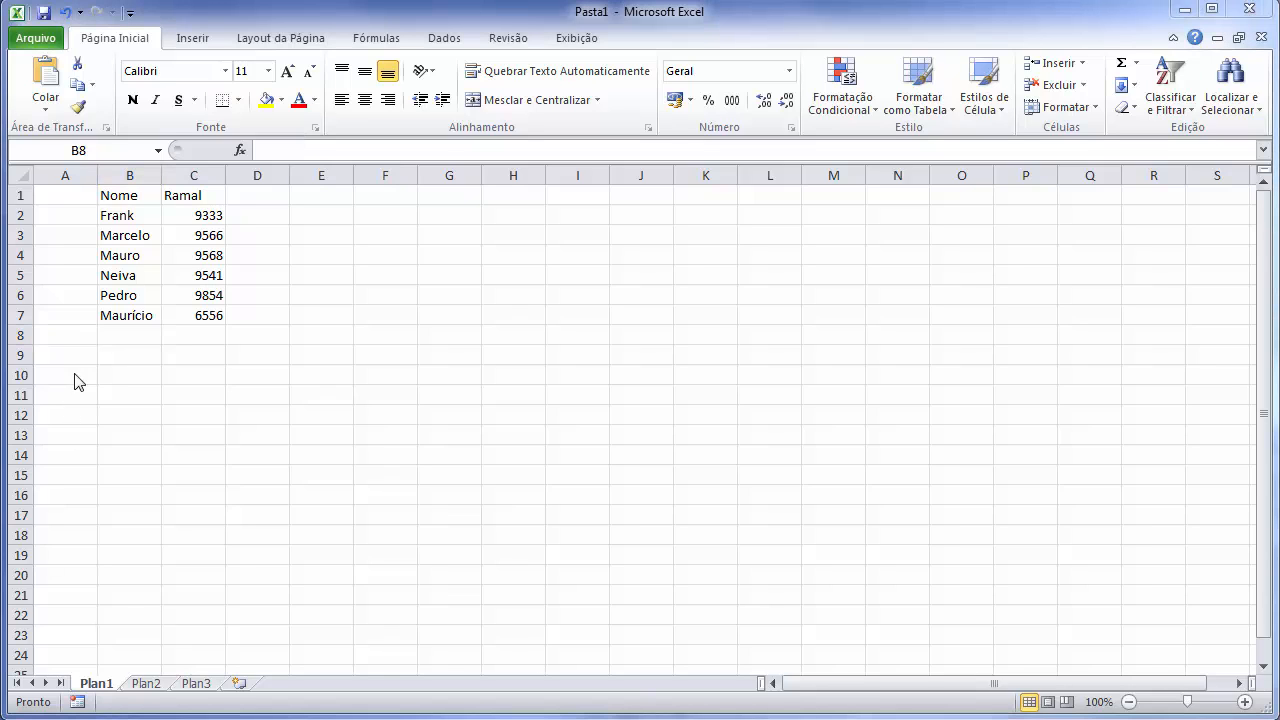
Add the seventh contact's name in B8.
{"action": "left_click", "coordinate": [136, 338]}
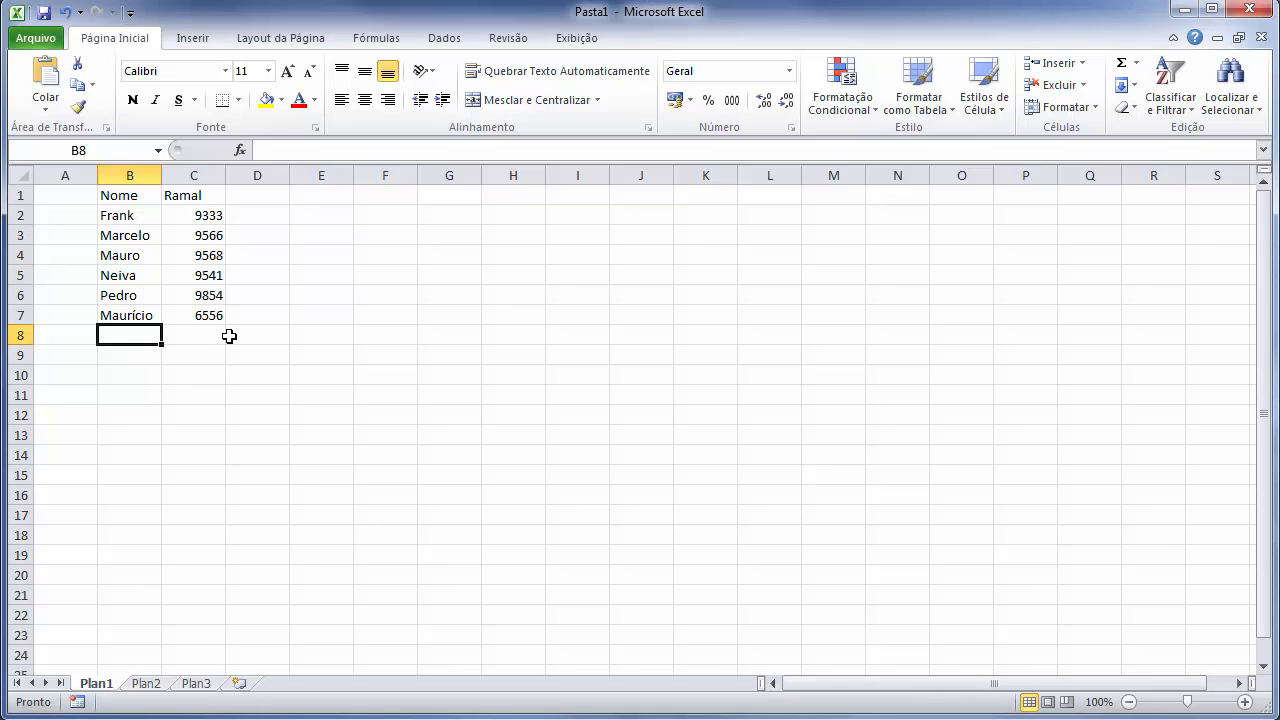
{"action": "type", "text": "Telma"}
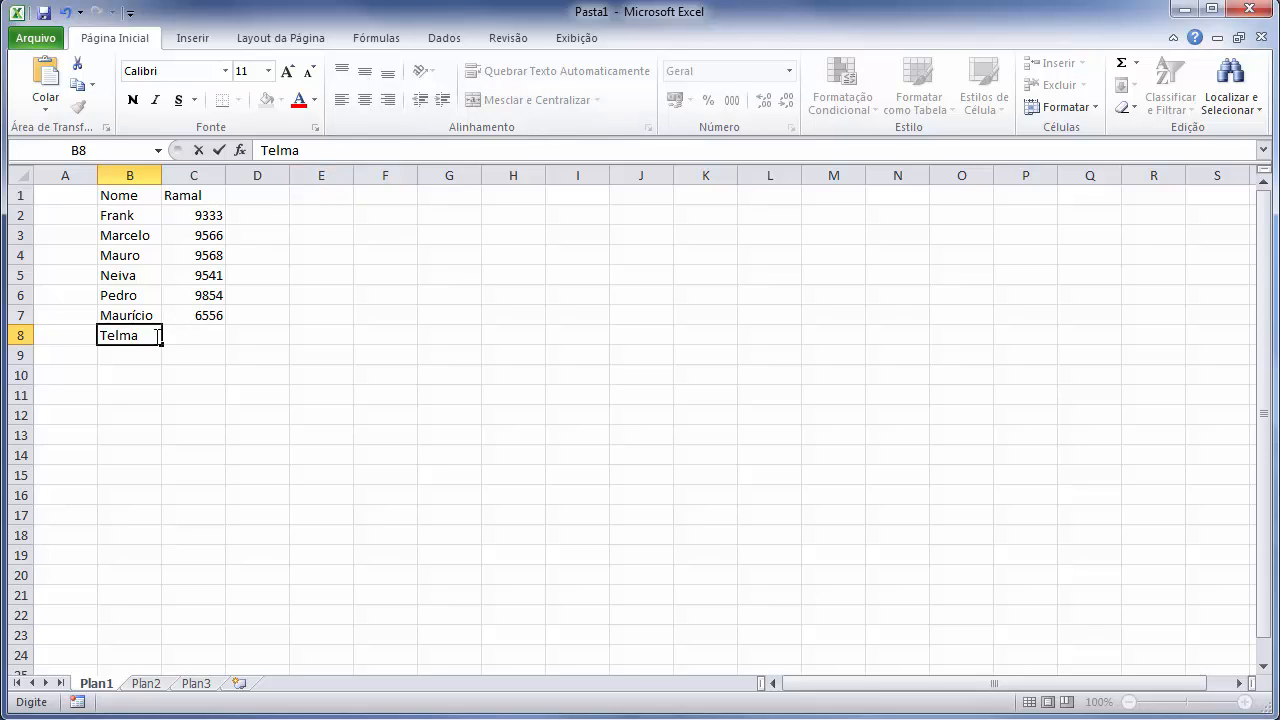
{"action": "key", "text": "Tab"}
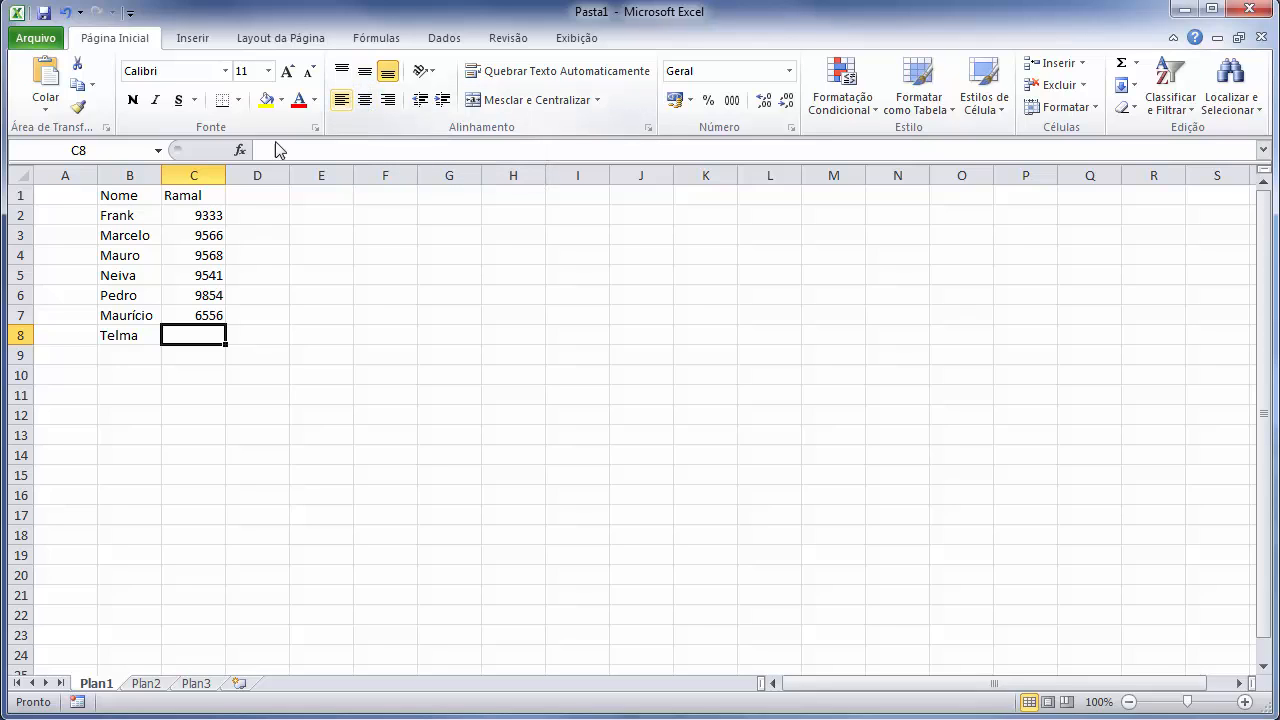
Try centre and right alignment on the name in B8, finishing with left alignment.
{"action": "left_click", "coordinate": [141, 335]}
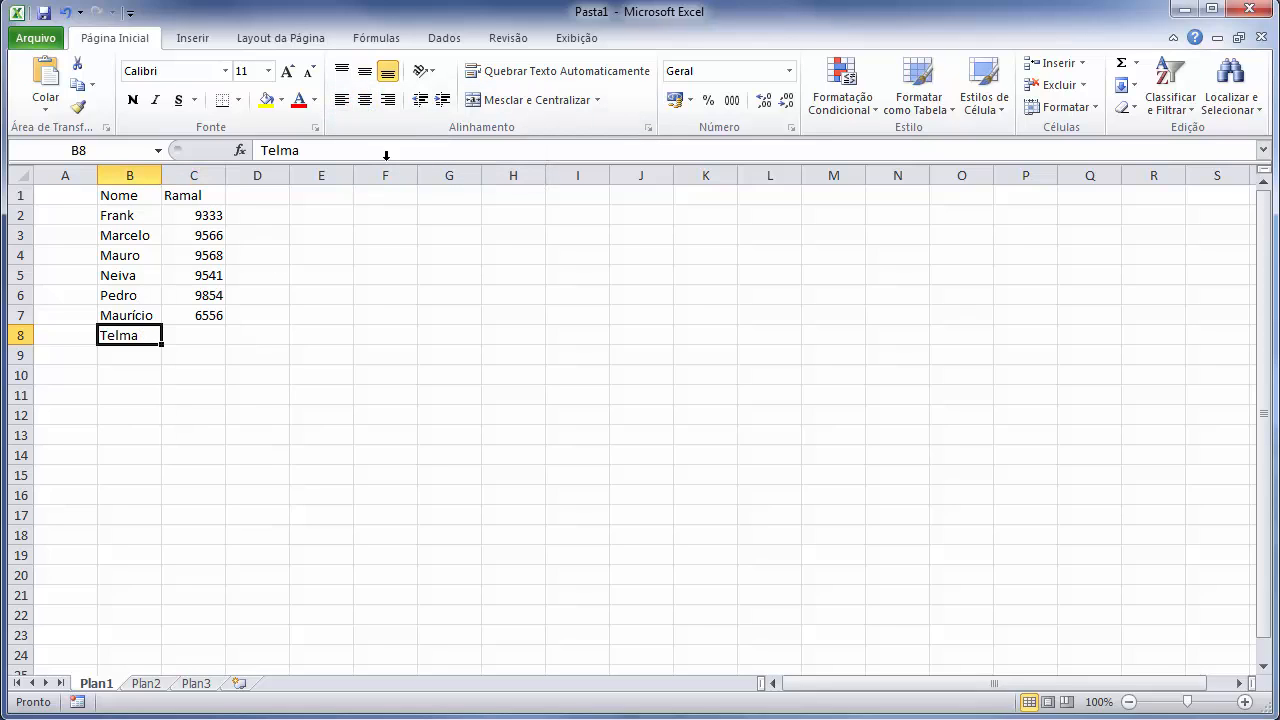
{"action": "left_click", "coordinate": [366, 102]}
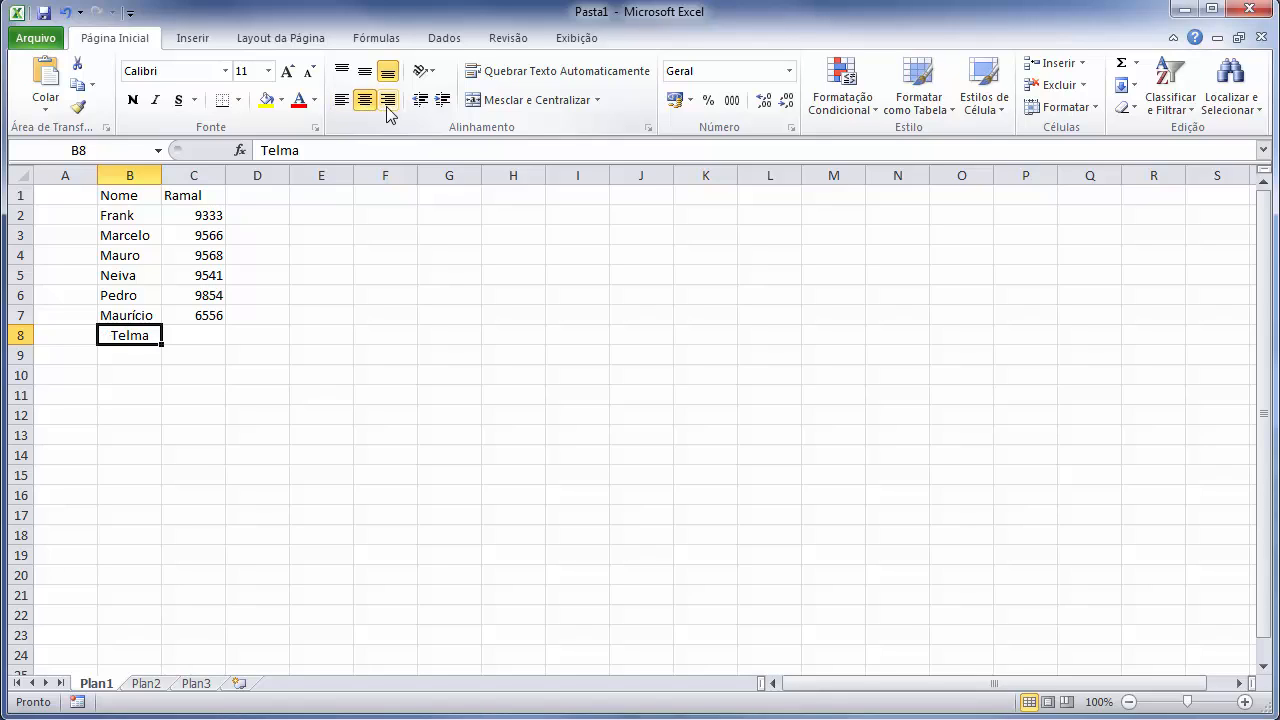
{"action": "left_click", "coordinate": [387, 102]}
{"action": "left_click", "coordinate": [365, 102]}
{"action": "left_click", "coordinate": [341, 102]}
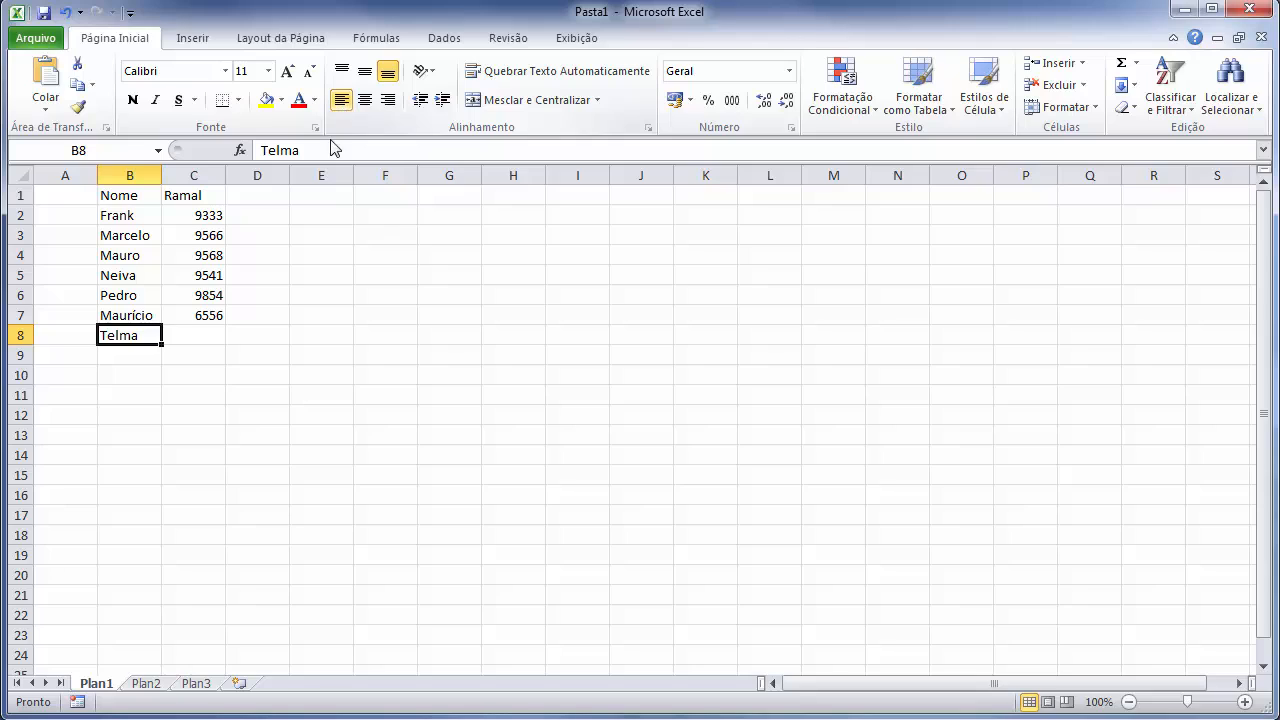
Enter a four-digit extension number in C8 and keep that cell selected.
{"action": "left_click", "coordinate": [214, 342]}
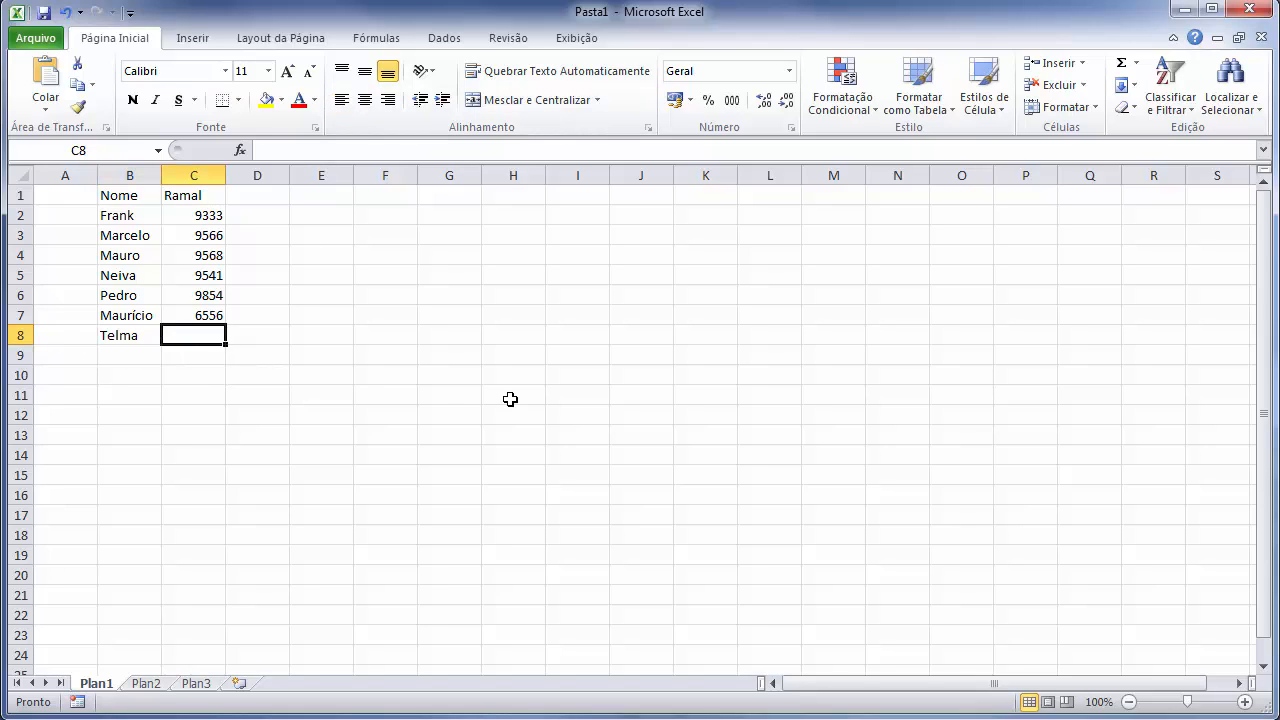
{"action": "type", "text": "5698"}
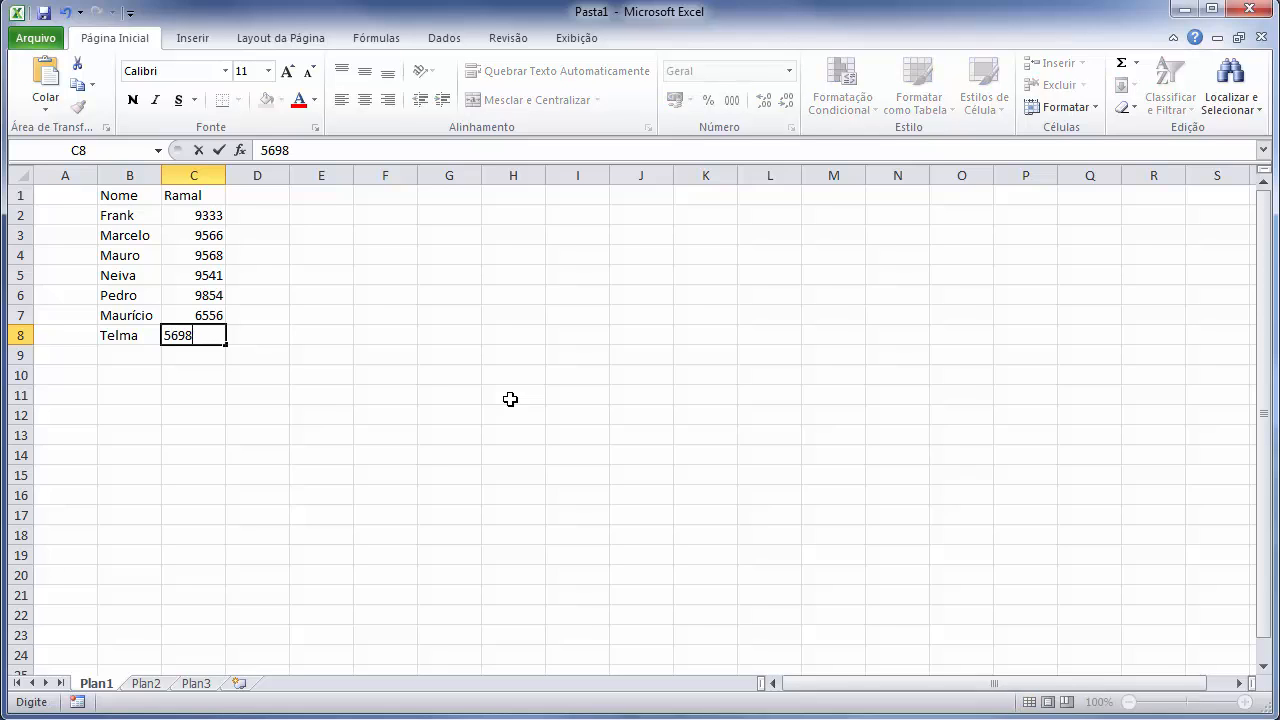
{"action": "key", "text": "Return"}
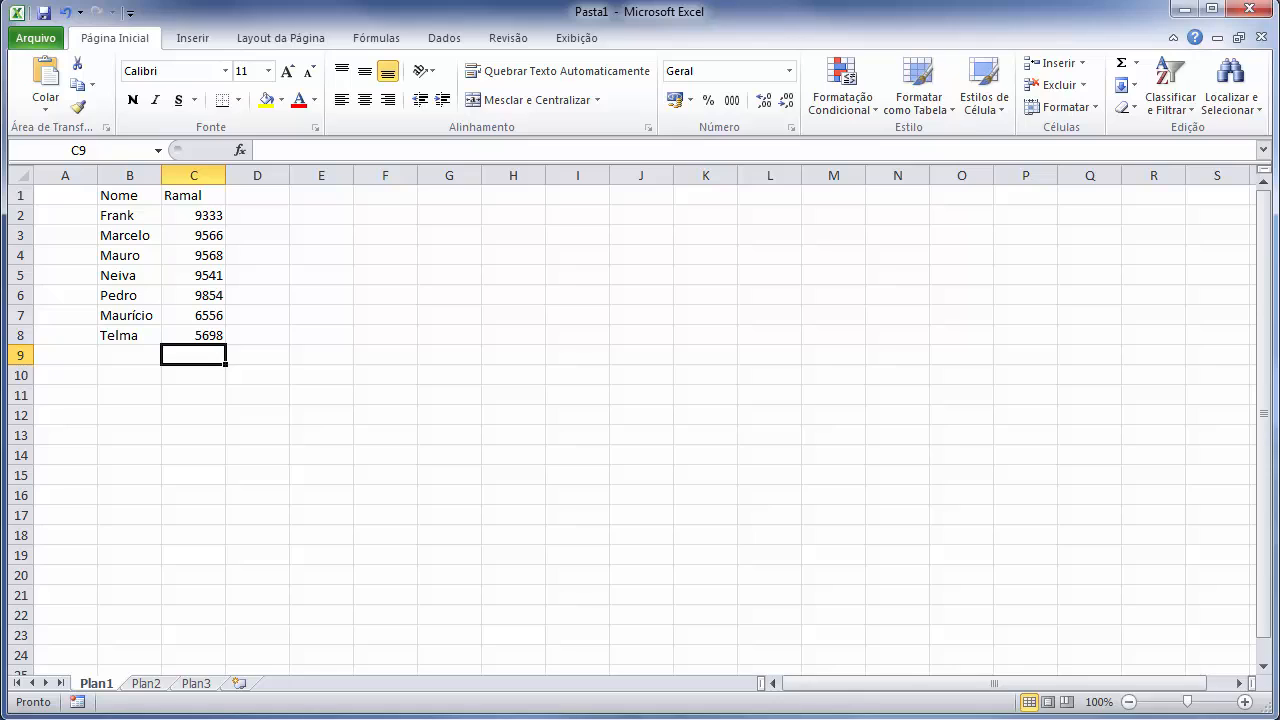
{"action": "key", "text": "Up"}
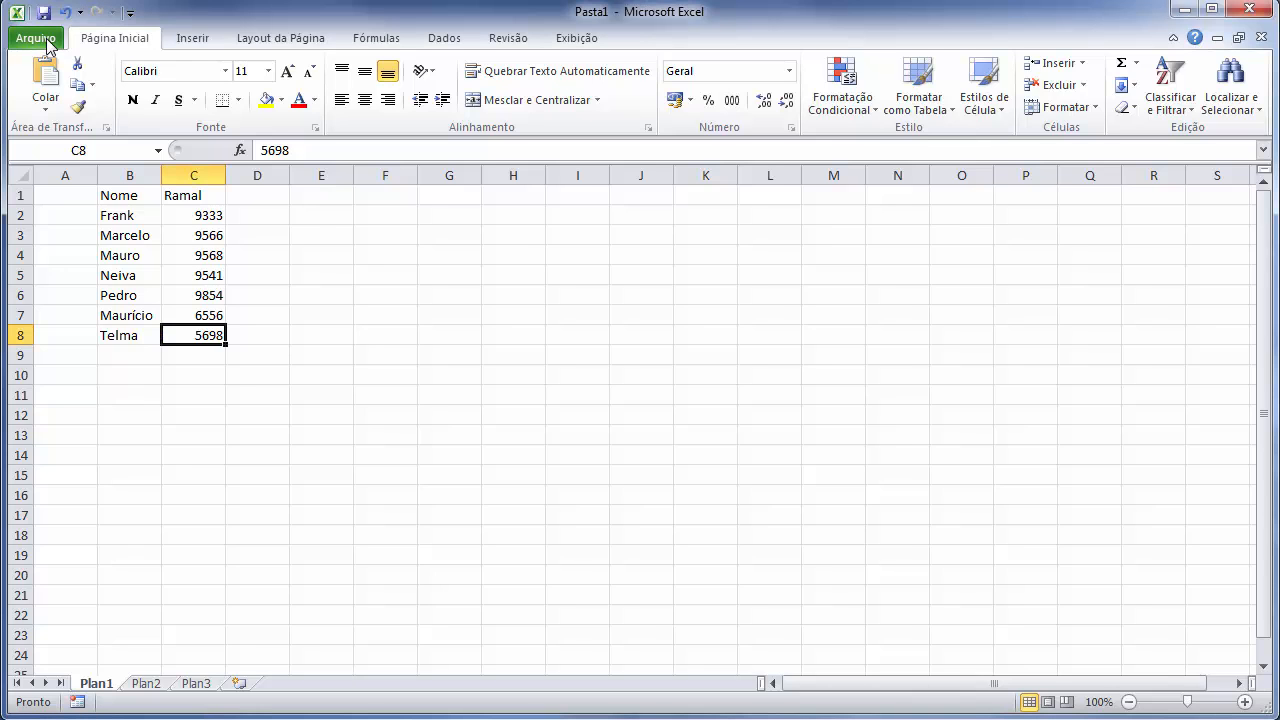
Open the recent workbook 1 Exemplo de Lista.xlsx.
{"action": "left_click", "coordinate": [36, 38]}
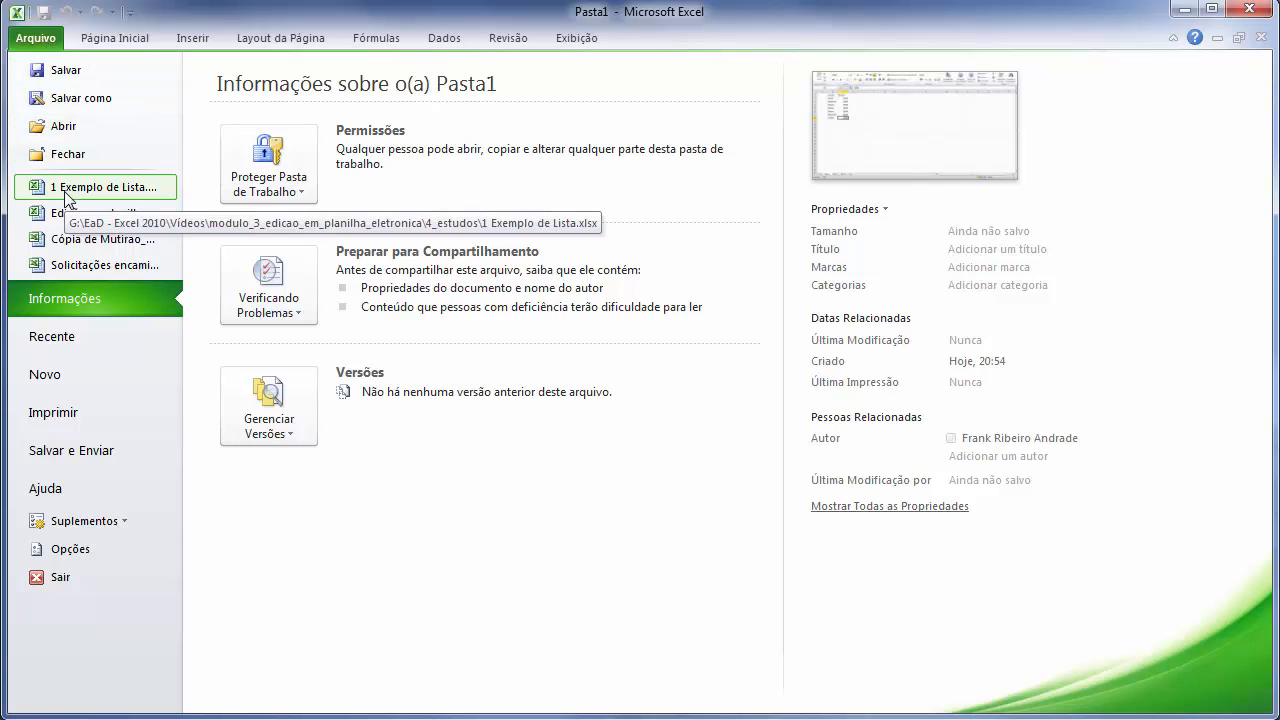
{"action": "key", "text": "Escape"}
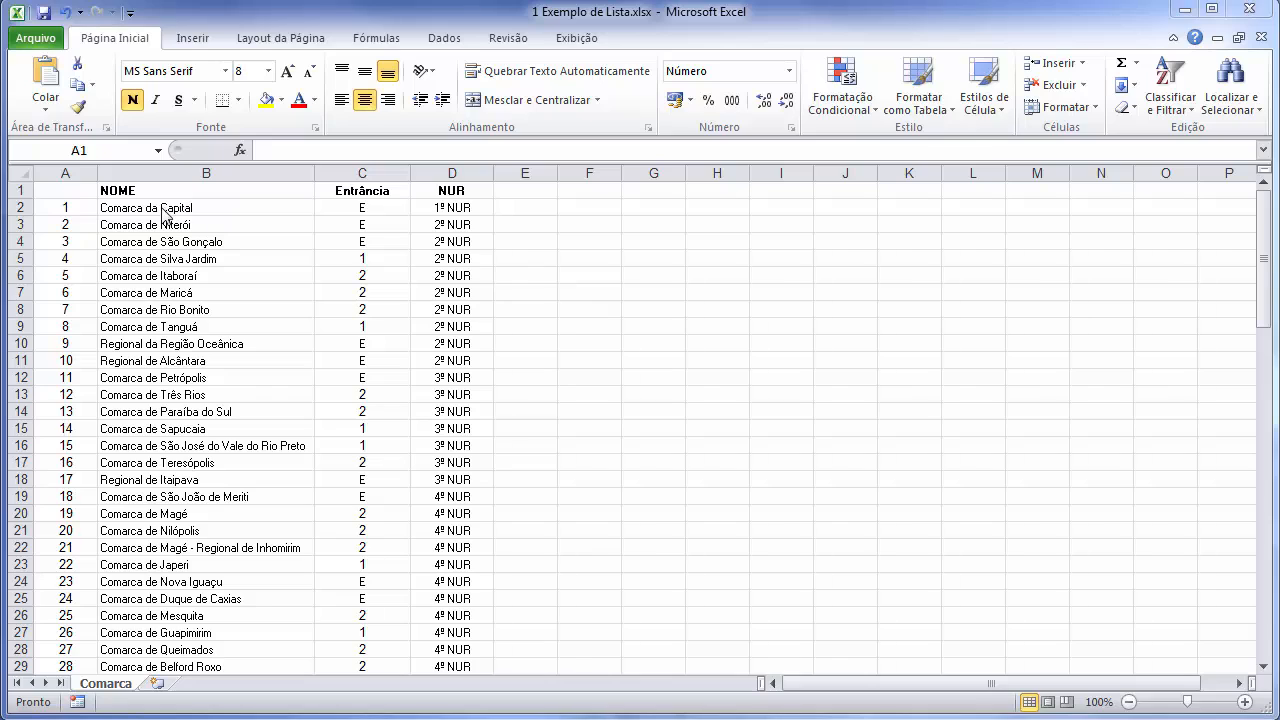
Select individual cells across the list one after another: B2, C4, D7, B7 and B3.
{"action": "left_click", "coordinate": [164, 210]}
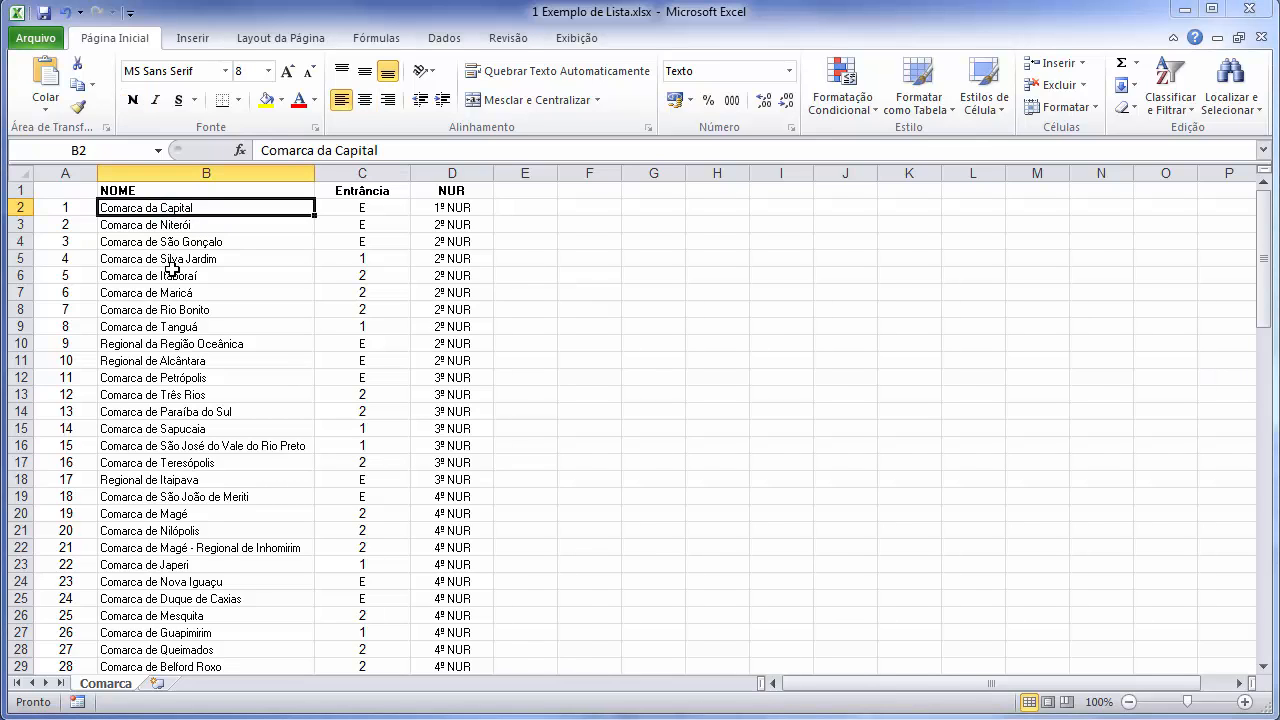
{"action": "left_click", "coordinate": [375, 240]}
{"action": "left_click", "coordinate": [453, 289]}
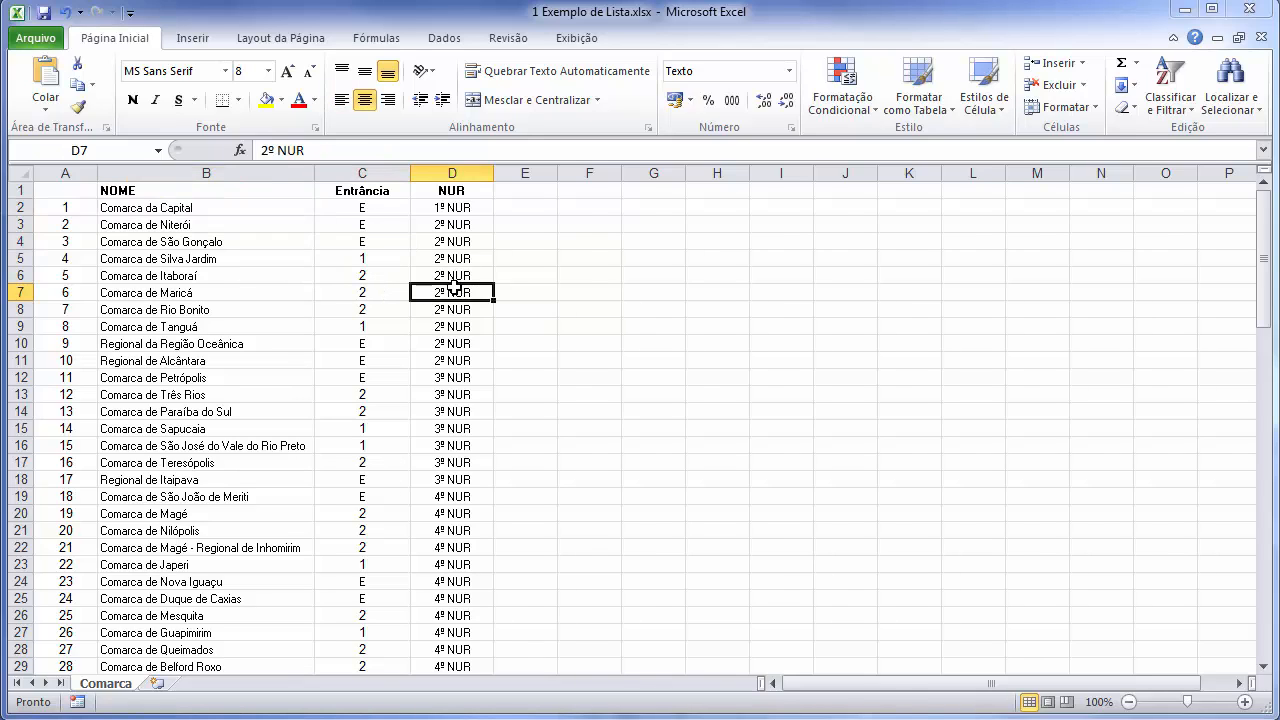
{"action": "left_click", "coordinate": [202, 290]}
{"action": "left_click", "coordinate": [184, 227]}
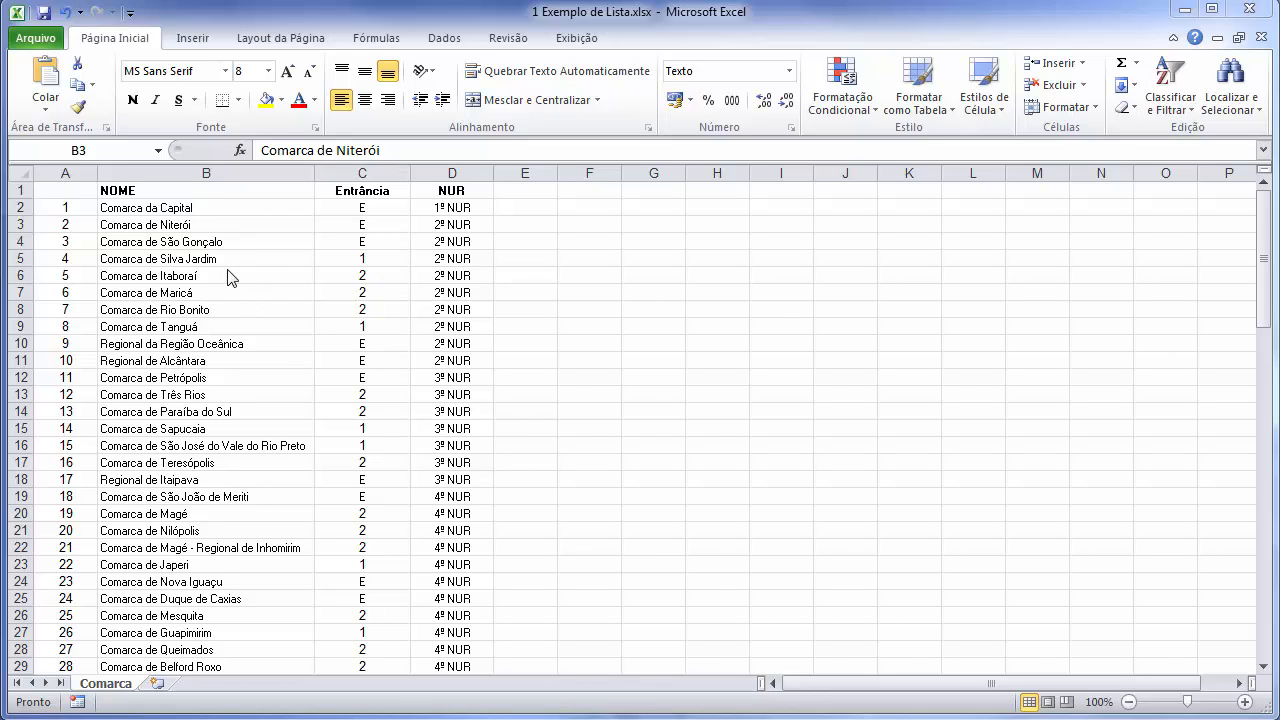
Move the active cell one cell at a time down, up, right and left around B3.
{"action": "key", "text": "Down"}
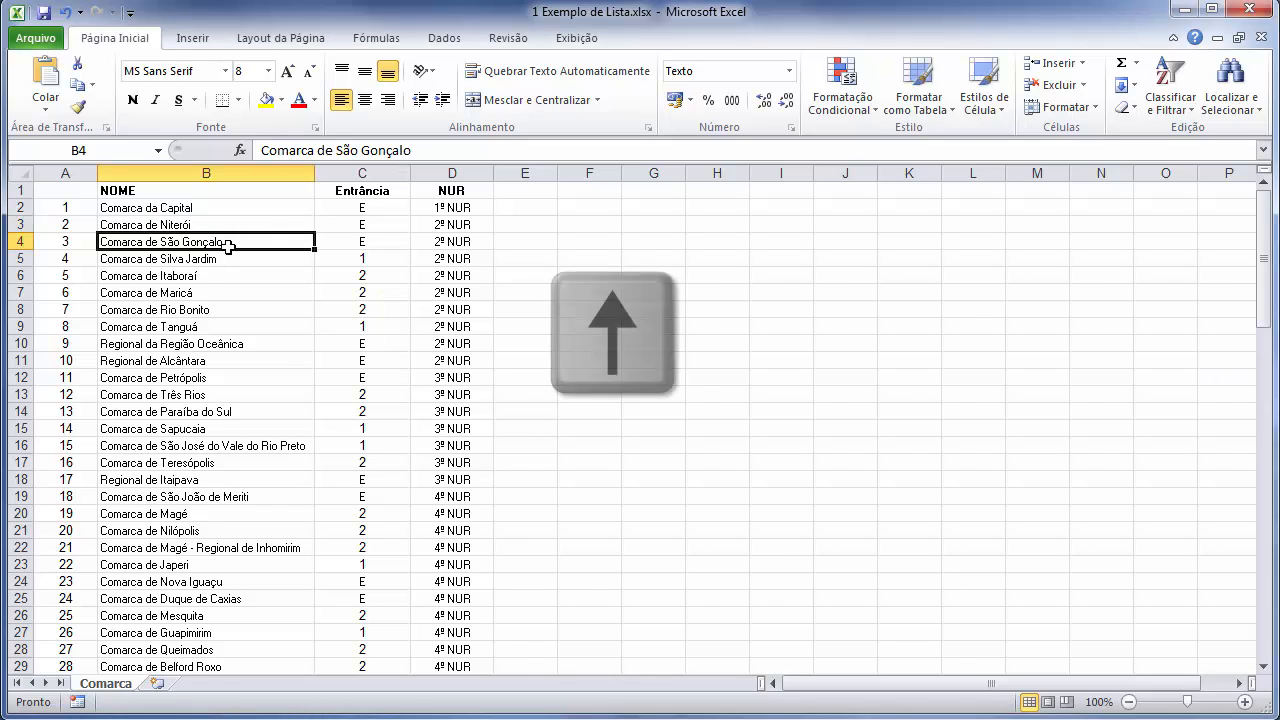
{"action": "key", "text": "Up"}
{"action": "key", "text": "Up"}
{"action": "key", "text": "Down"}
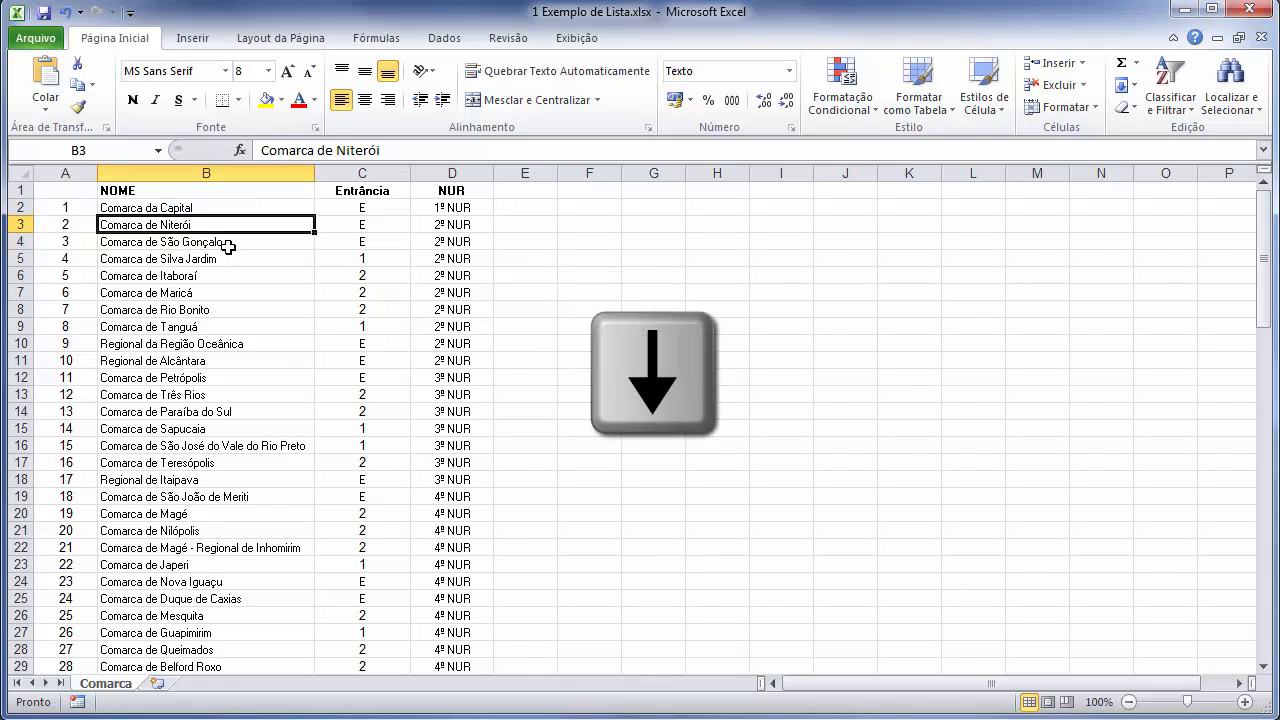
{"action": "key", "text": "Right"}
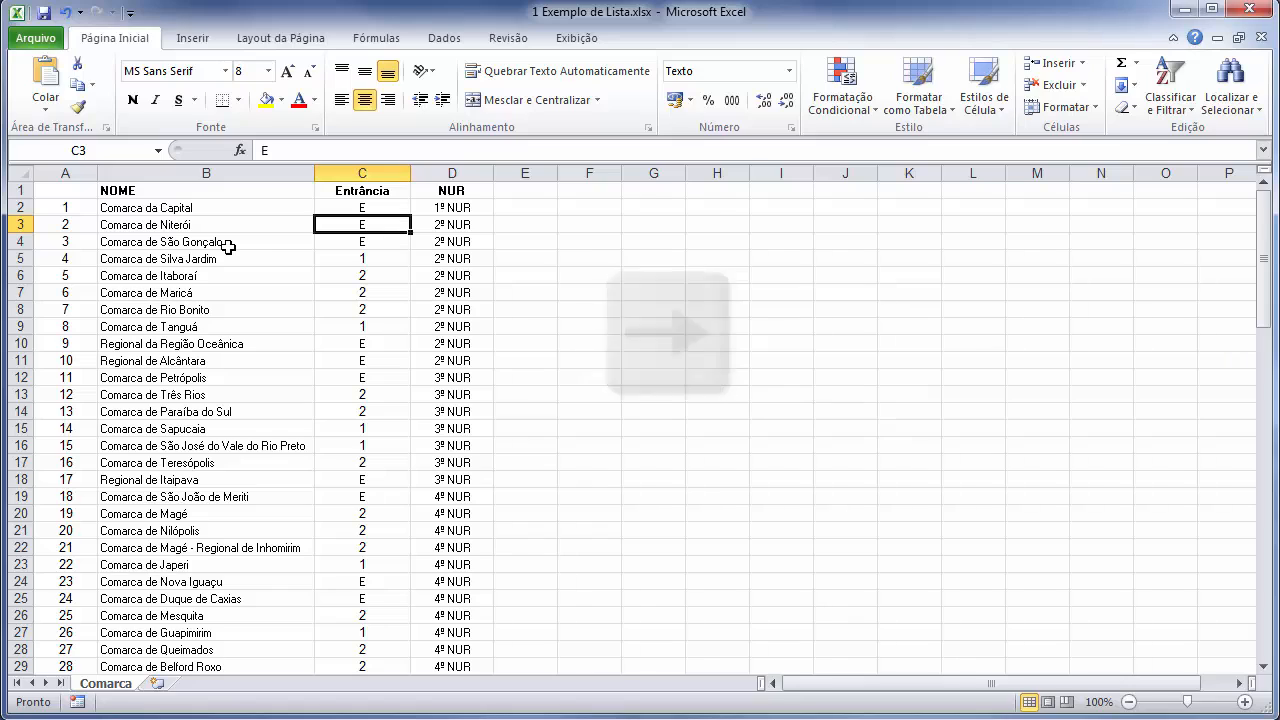
{"action": "key", "text": "Left"}
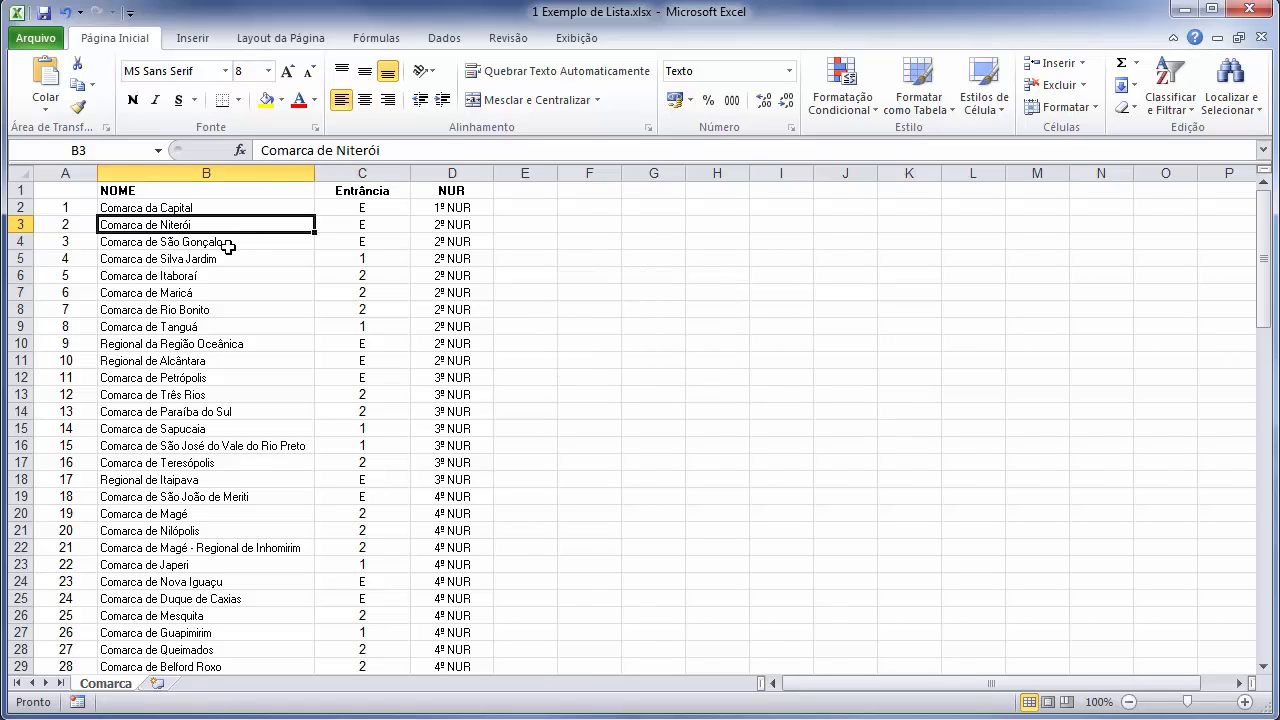
Go to the start of row 3, jump between the last and first rows of column A, and jump to the last filled column.
{"action": "key", "text": "Home"}
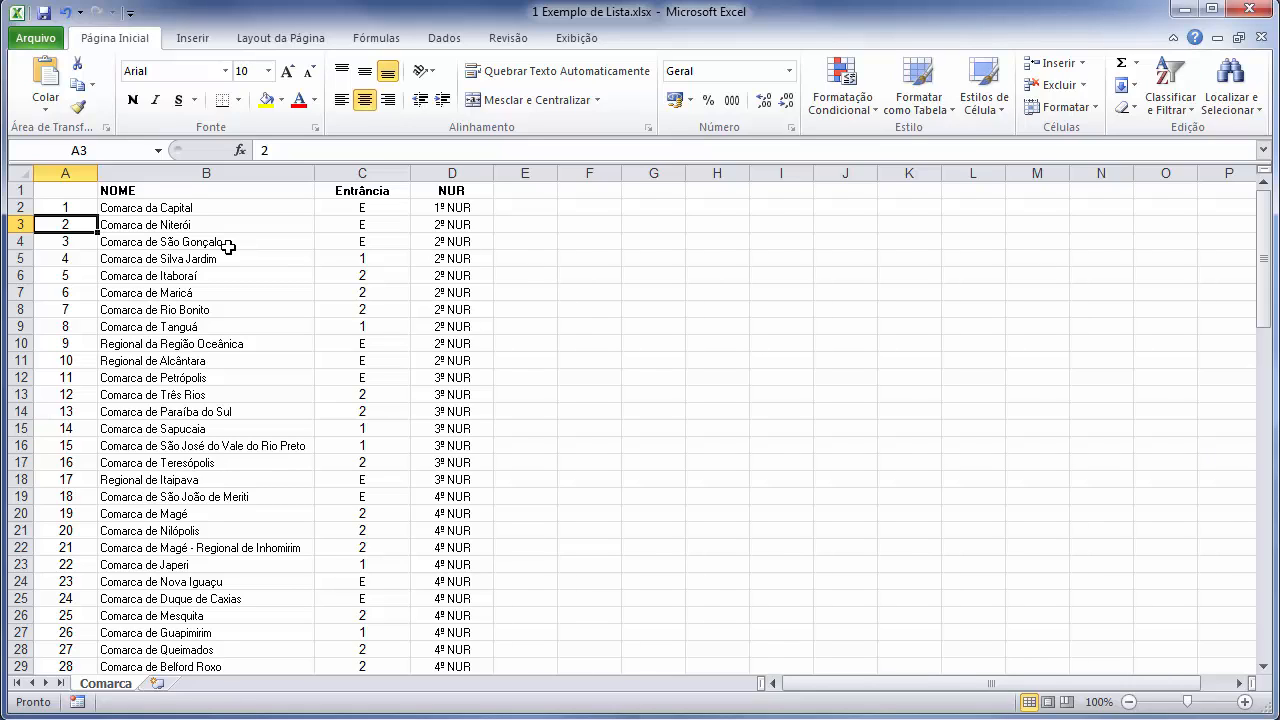
{"action": "key", "text": "ctrl+Down"}
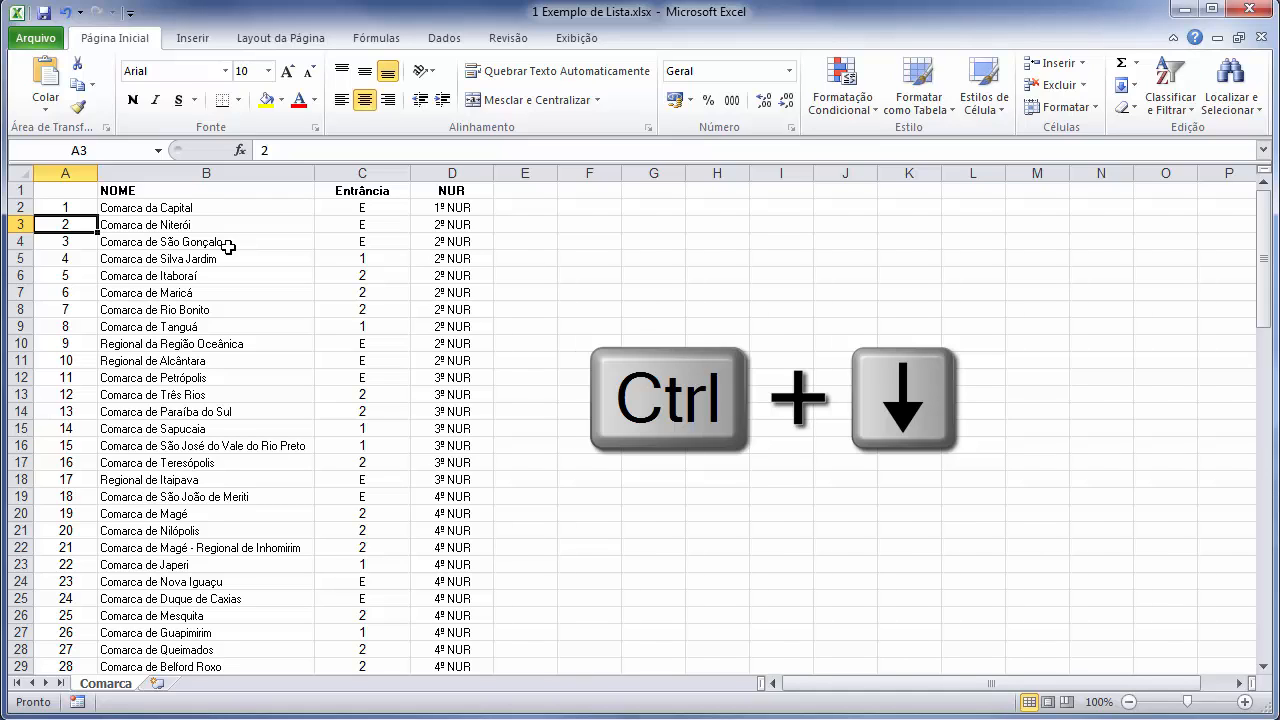
{"action": "key", "text": "ctrl+Down"}
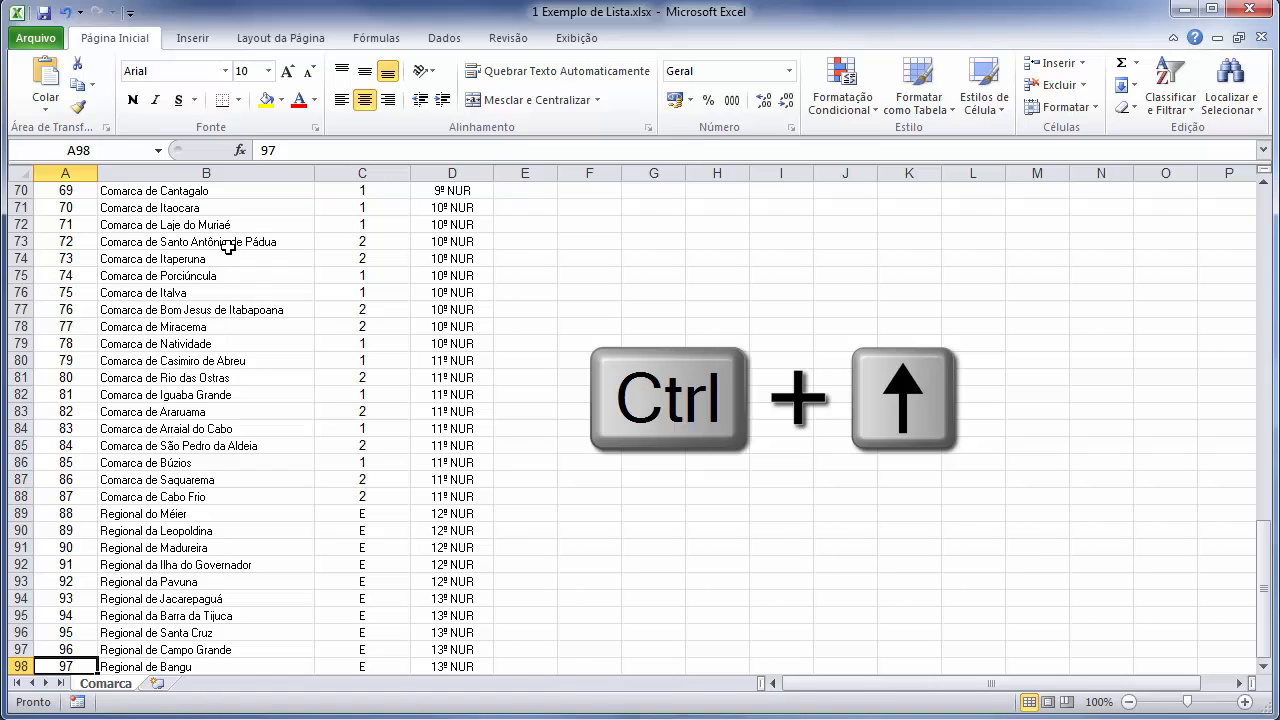
{"action": "key", "text": "ctrl+Up"}
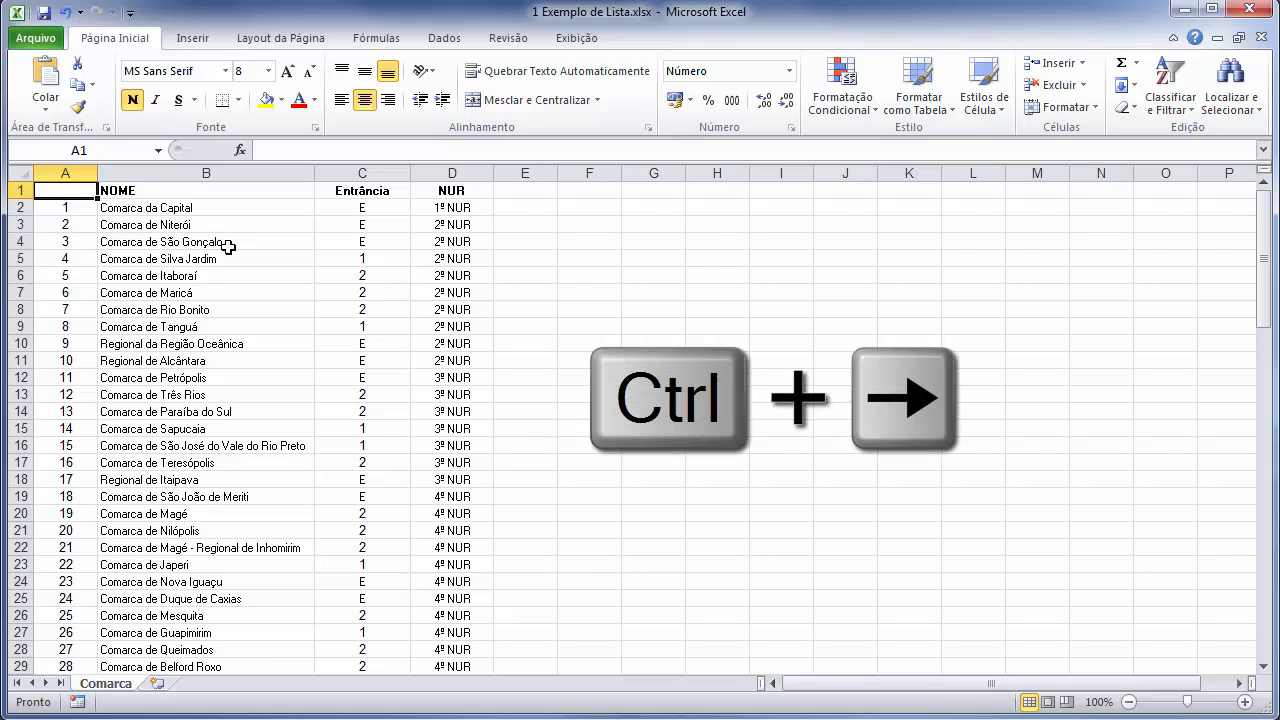
{"action": "key", "text": "ctrl+Right"}
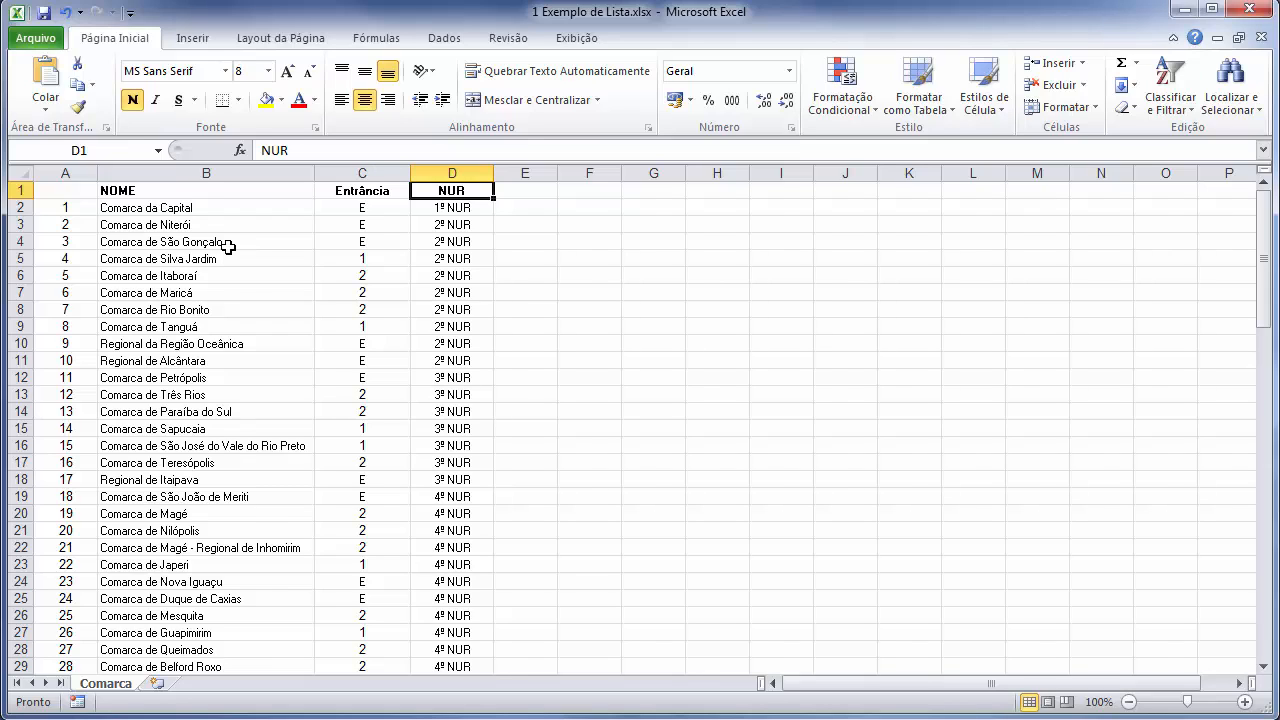
Page down and up through the list one screen at a time.
{"action": "key", "text": "Page_Up"}
{"action": "key", "text": "Page_Down"}
{"action": "key", "text": "Page_Down"}
{"action": "key", "text": "Page_Up"}
Select the cell range B6:D22, starting from the Comarca de Itaboraí cell.
{"action": "left_click", "coordinate": [176, 242]}
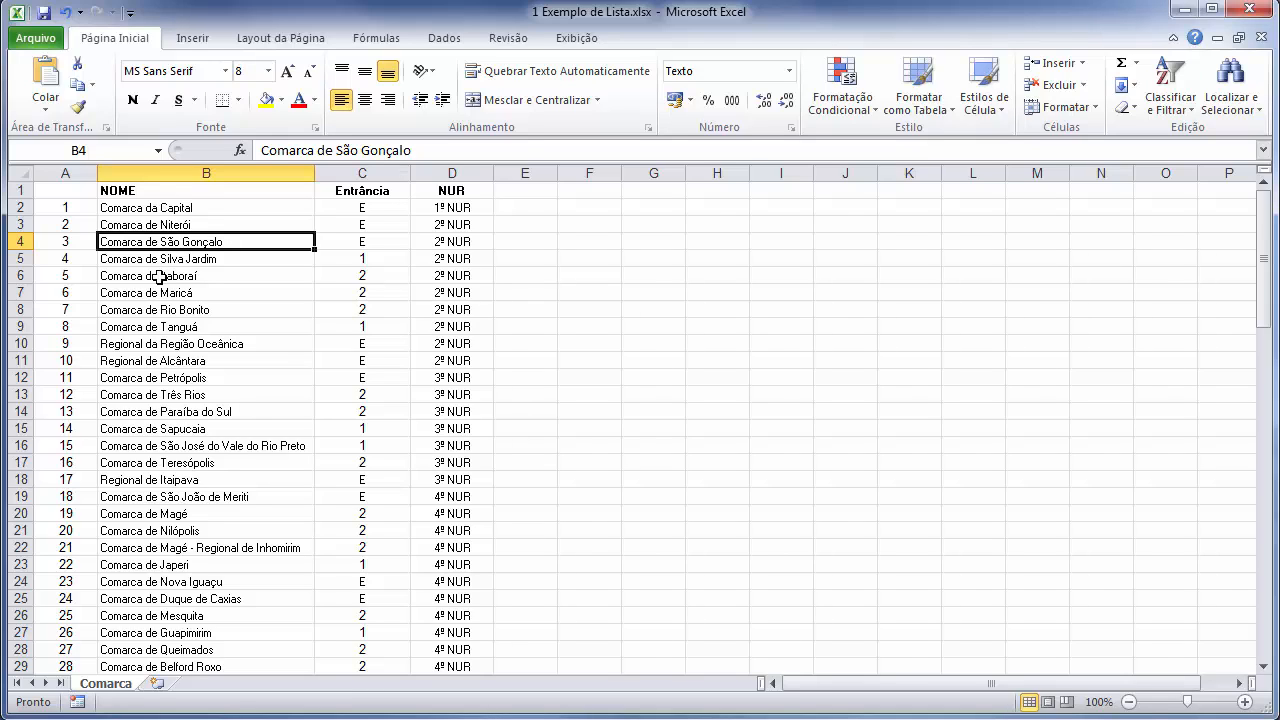
{"action": "left_click", "coordinate": [160, 277]}
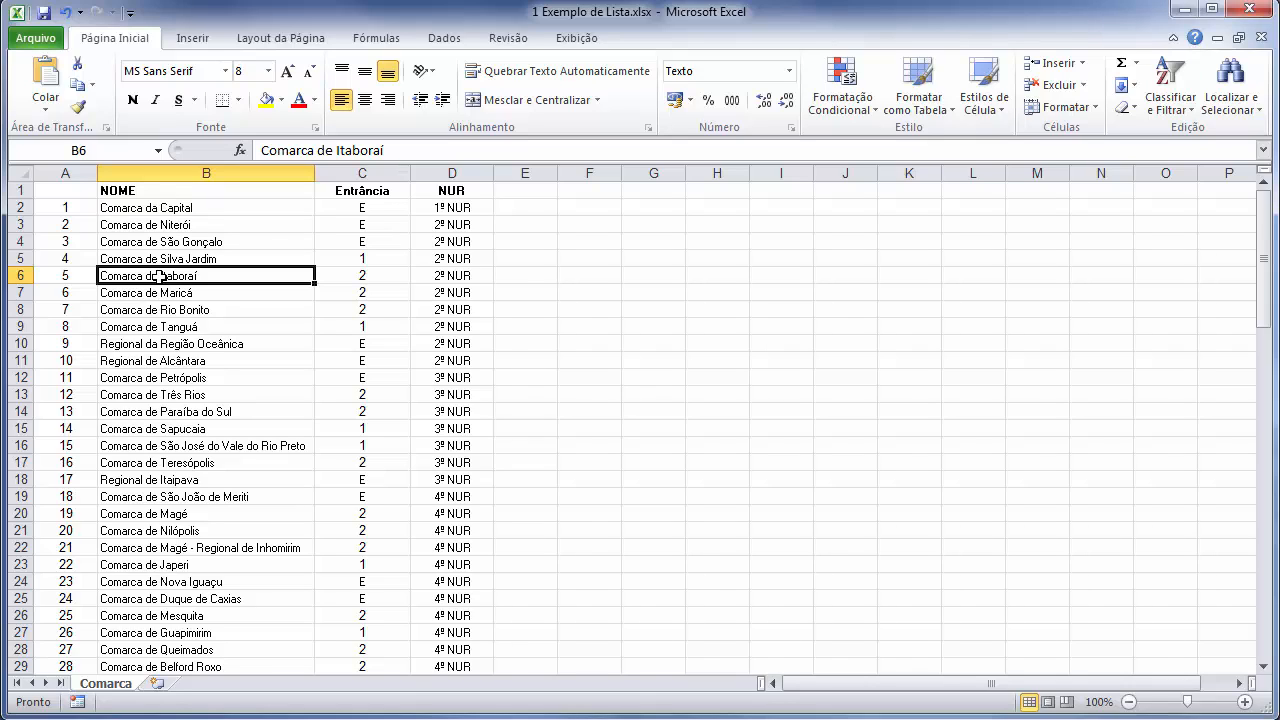
{"action": "left_click_drag", "start_coordinate": [160, 277], "coordinate": [430, 546]}
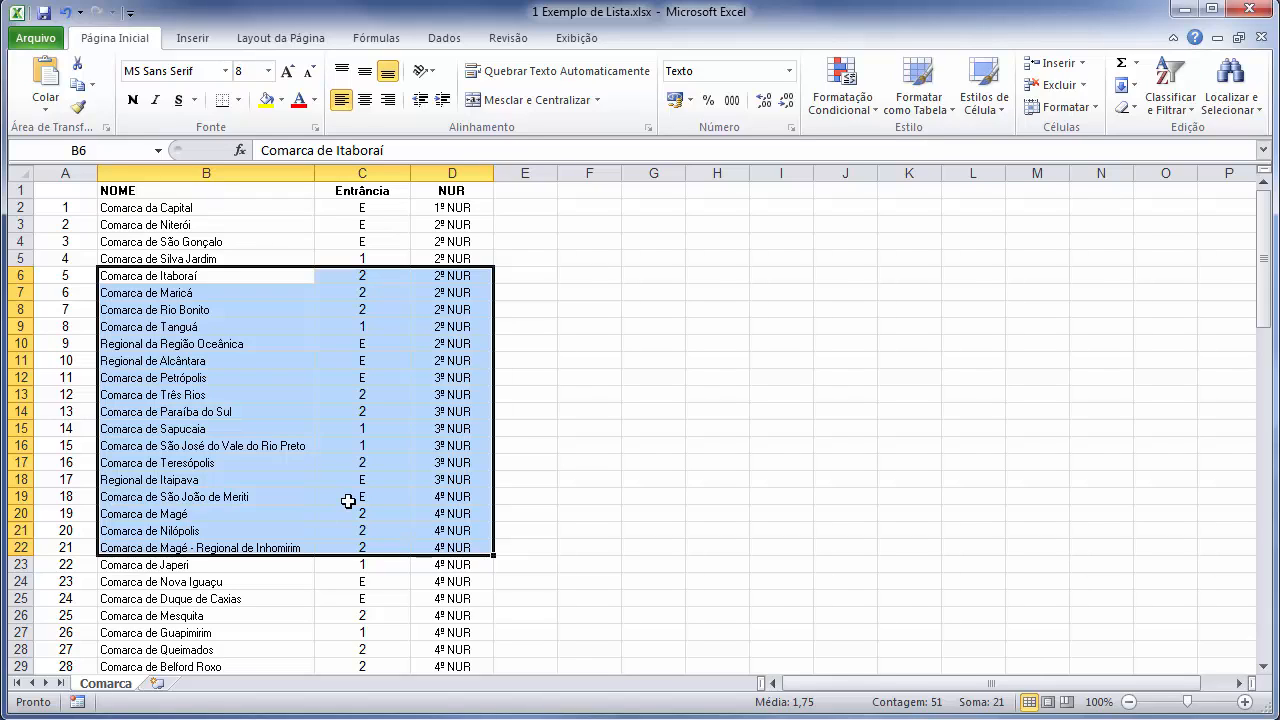
Select the whole of column B, and instead select the whole of row 4.
{"action": "left_click", "coordinate": [224, 172]}
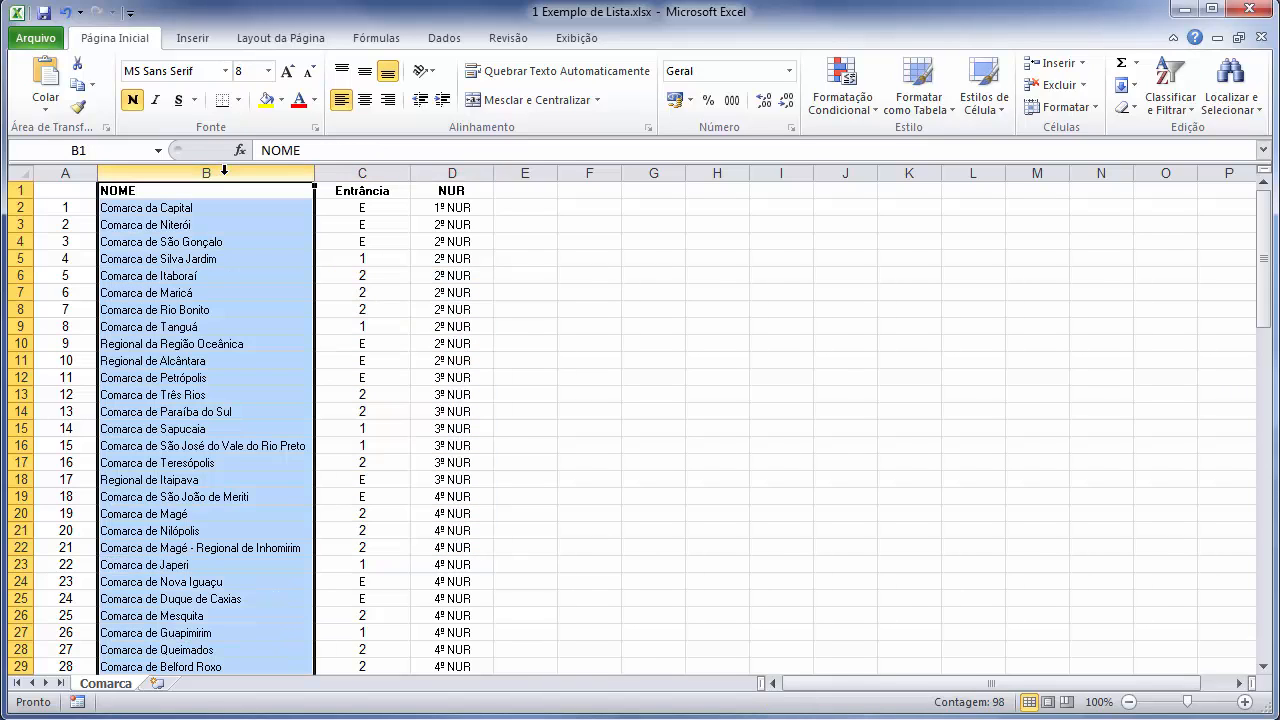
{"action": "left_click", "coordinate": [14, 241]}
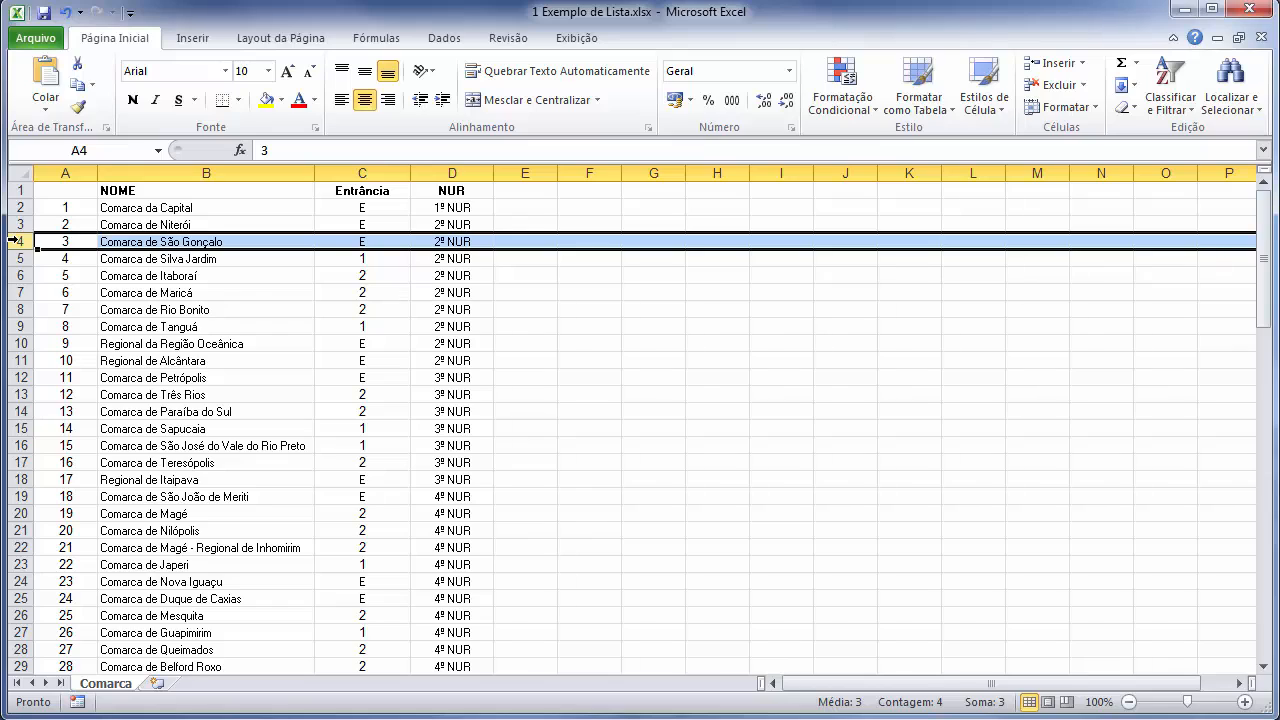
Select the non-adjacent cells B6, B11, B15, B18:B24 and B26 together in the NOME column.
{"action": "left_click", "coordinate": [208, 278]}
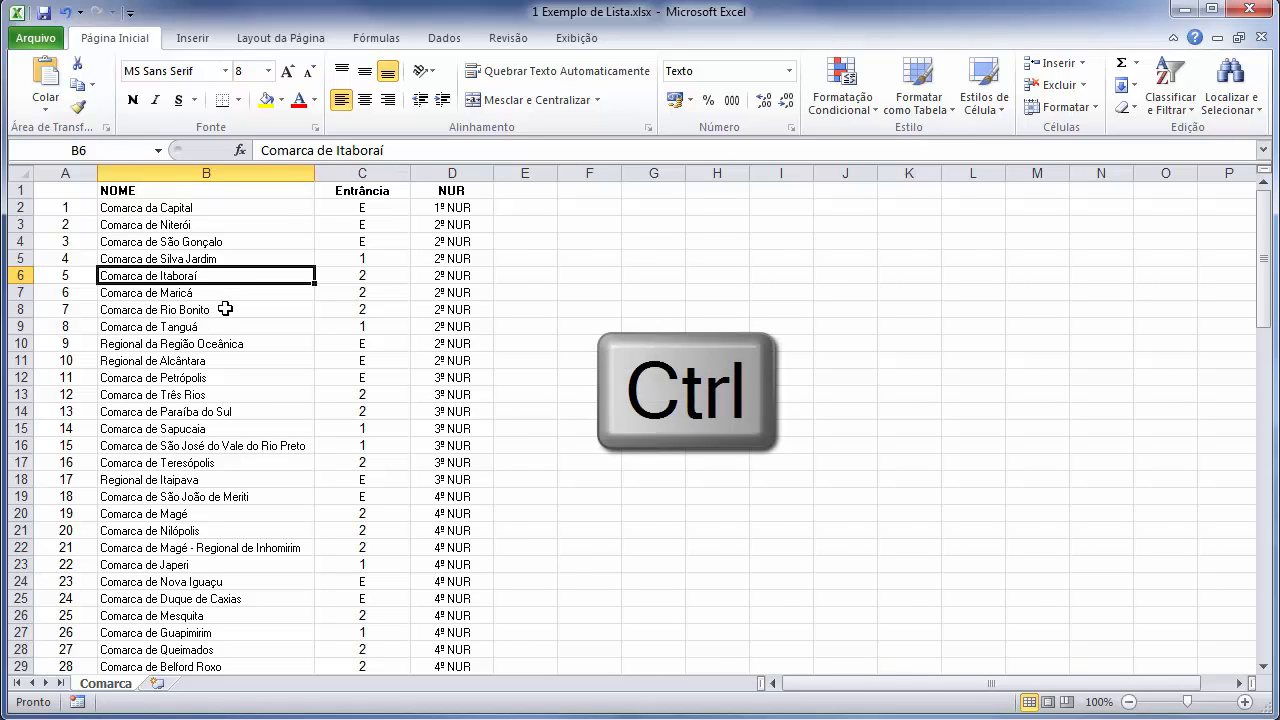
{"action": "left_click", "coordinate": [202, 361], "text": "ctrl"}
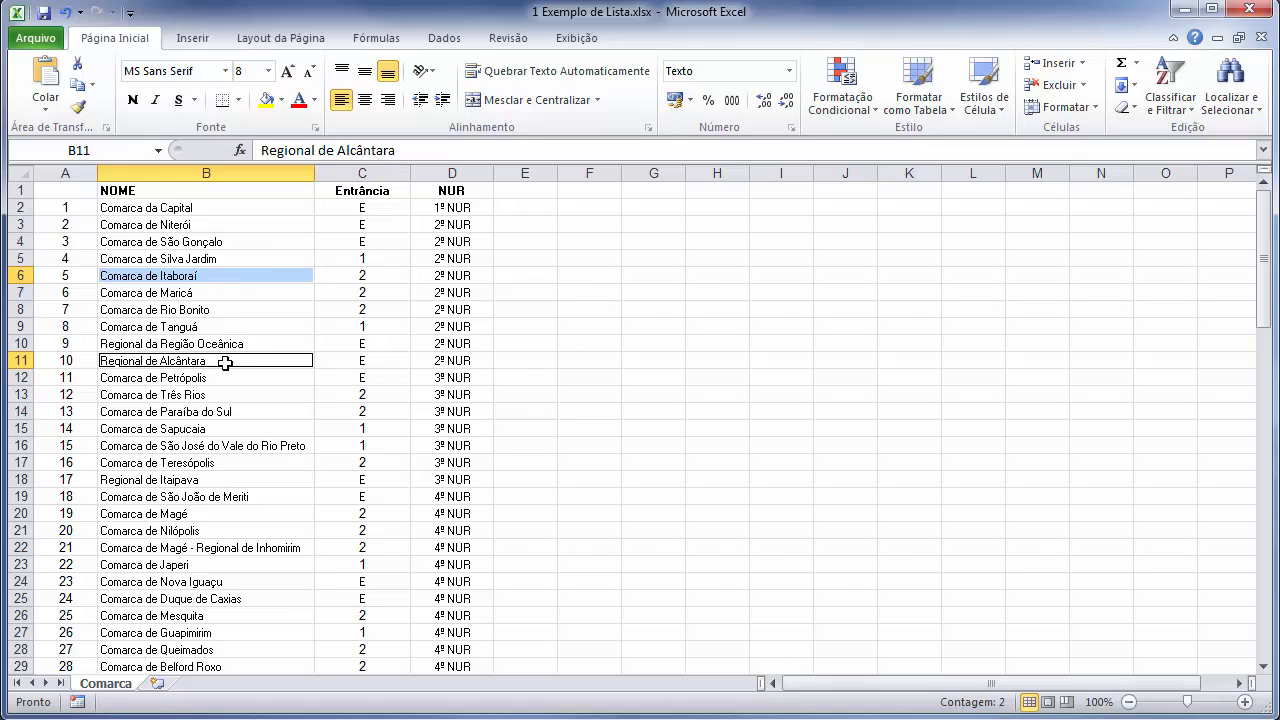
{"action": "left_click", "coordinate": [226, 429], "text": "ctrl"}
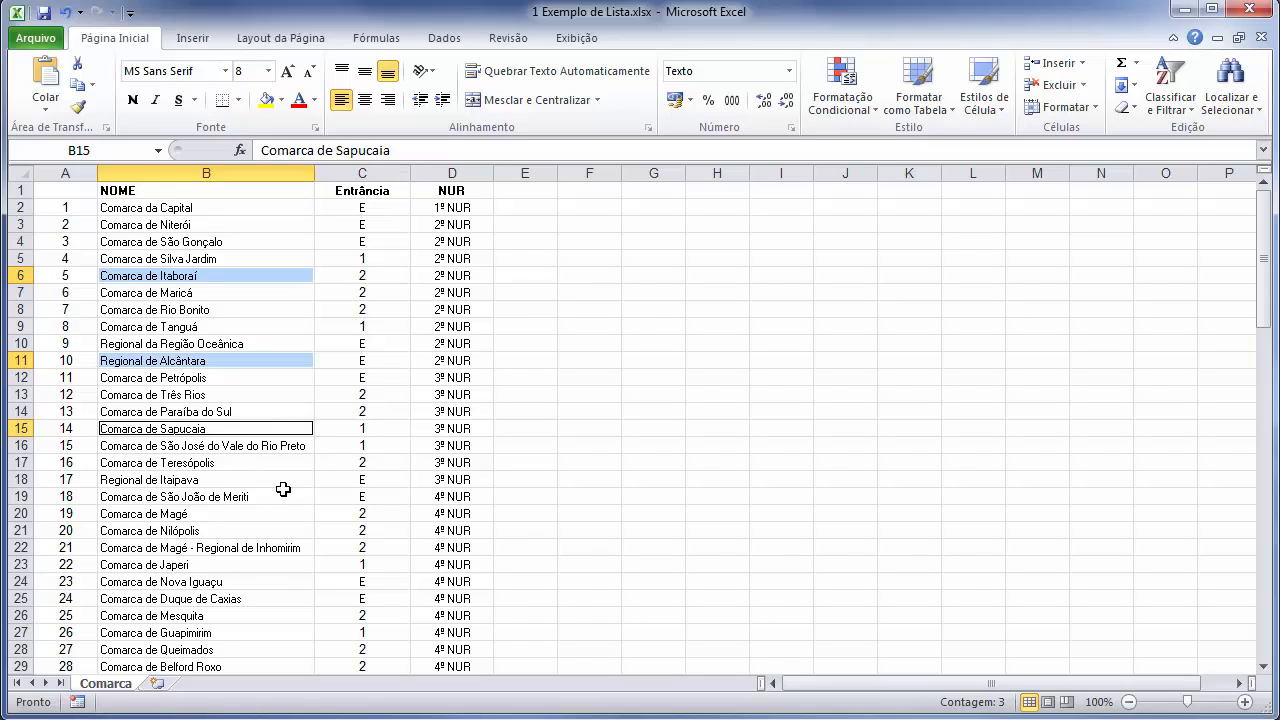
{"action": "left_click_drag", "start_coordinate": [230, 480], "coordinate": [252, 580]}
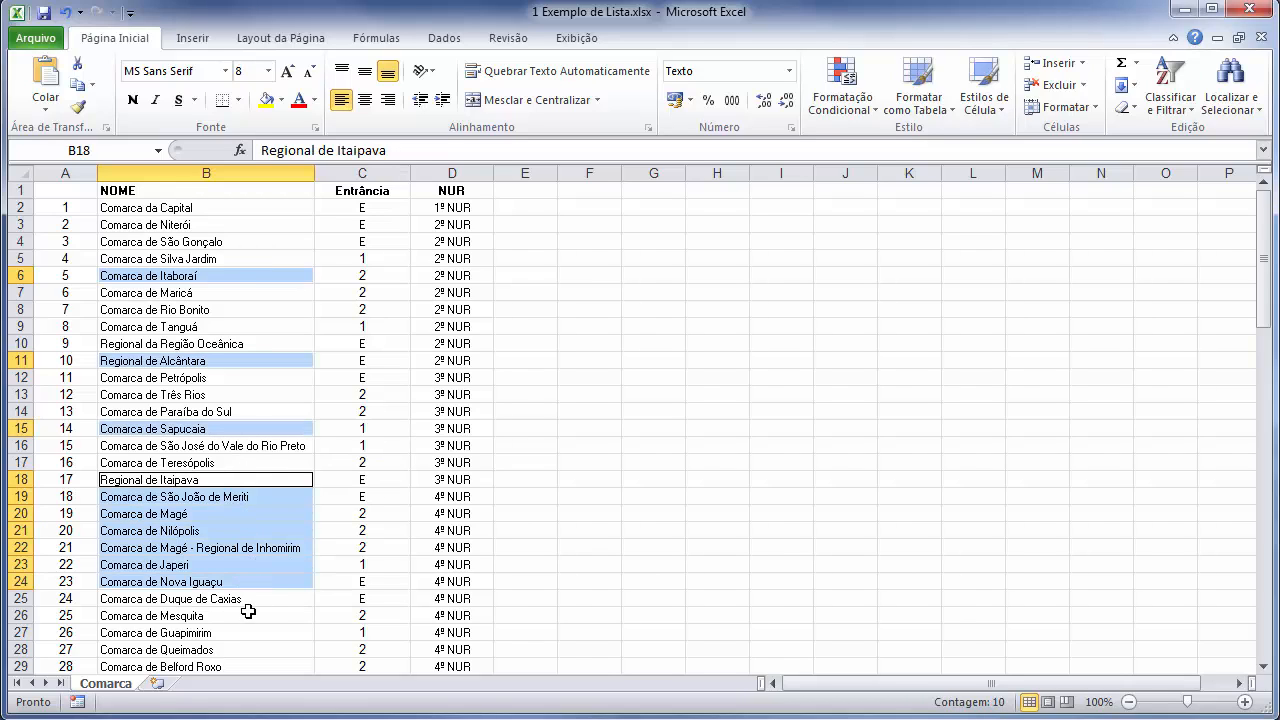
{"action": "left_click", "coordinate": [248, 616], "text": "ctrl"}
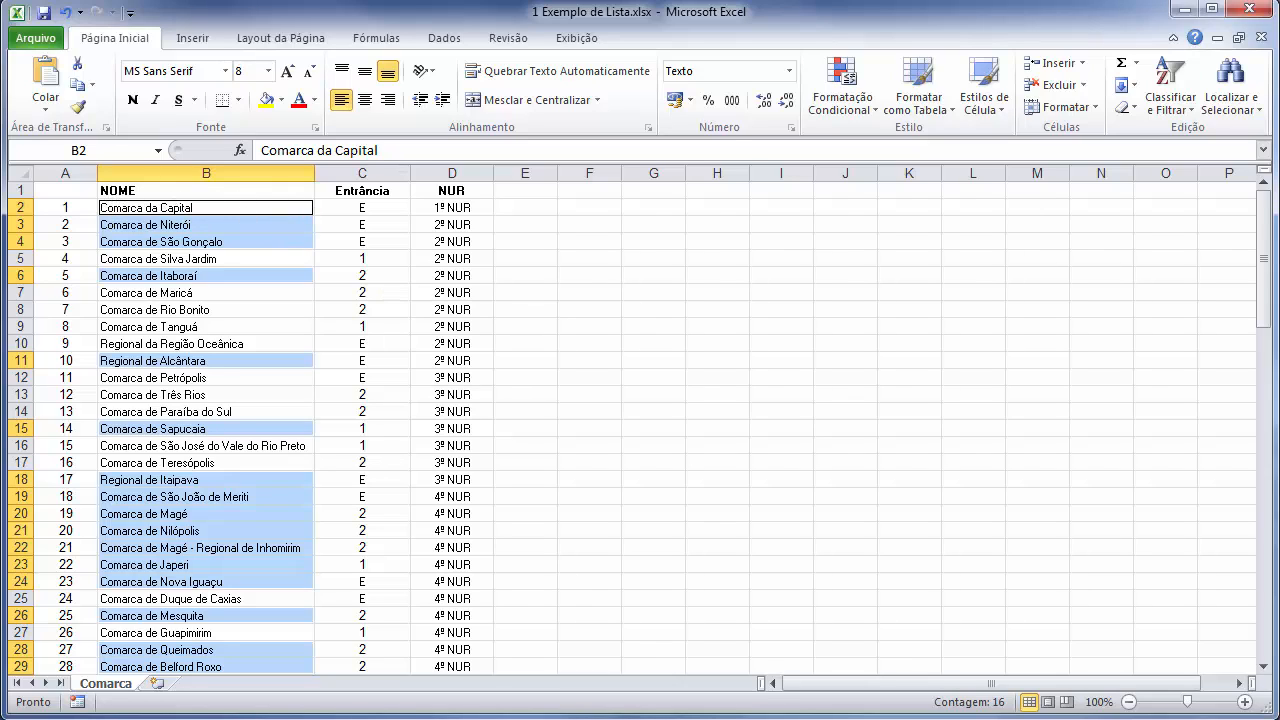
Select the two separate ranges B2:B14 and B17:B25 at the same time.
{"action": "left_click_drag", "start_coordinate": [206, 207], "coordinate": [206, 411]}
{"action": "left_click", "coordinate": [206, 462], "text": "ctrl"}
{"action": "left_click", "coordinate": [206, 598], "text": "shift"}
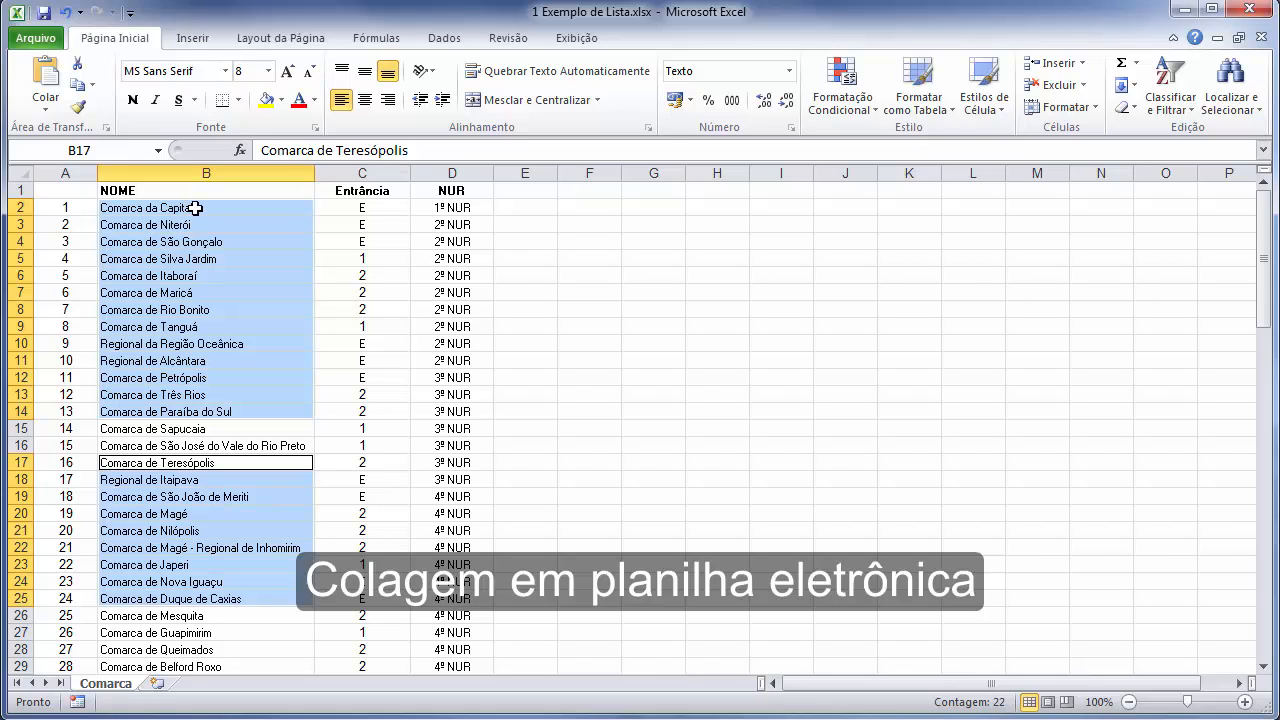
Copy the names in B2:B12 and paste them into column F starting at F2.
{"action": "left_click", "coordinate": [196, 208]}
{"action": "left_click_drag", "start_coordinate": [199, 208], "coordinate": [202, 379]}
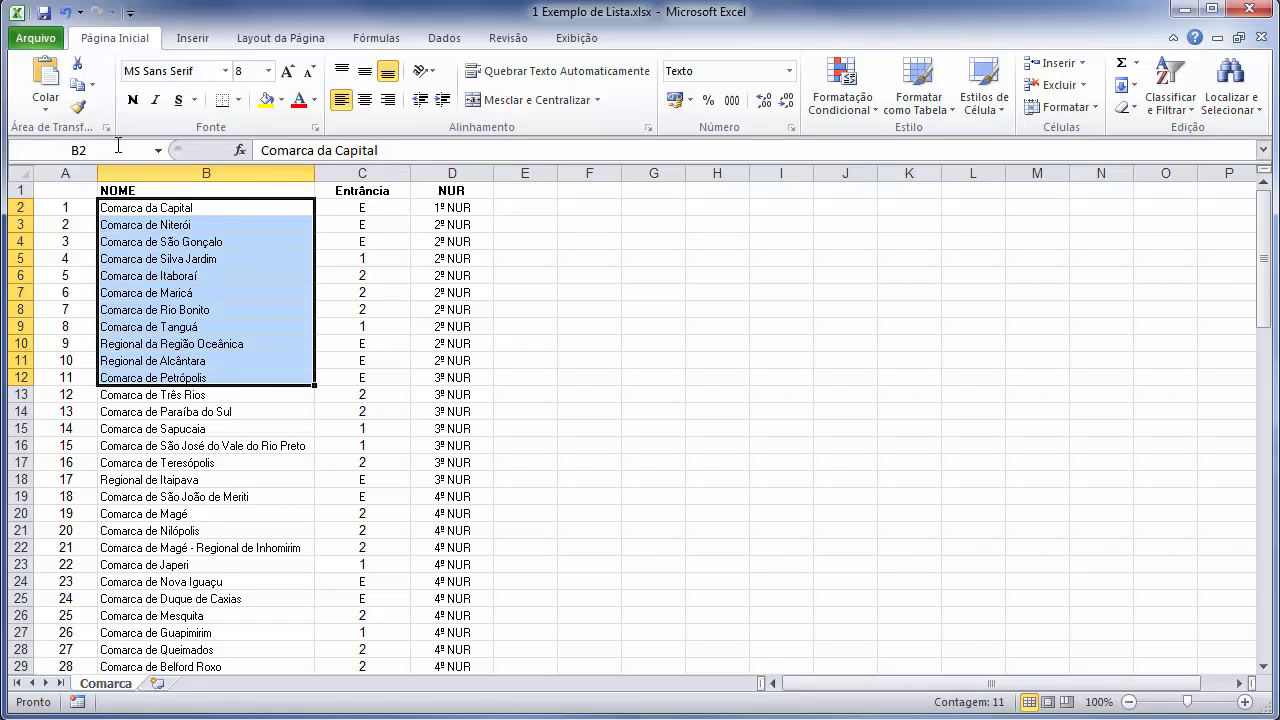
{"action": "left_click", "coordinate": [83, 89]}
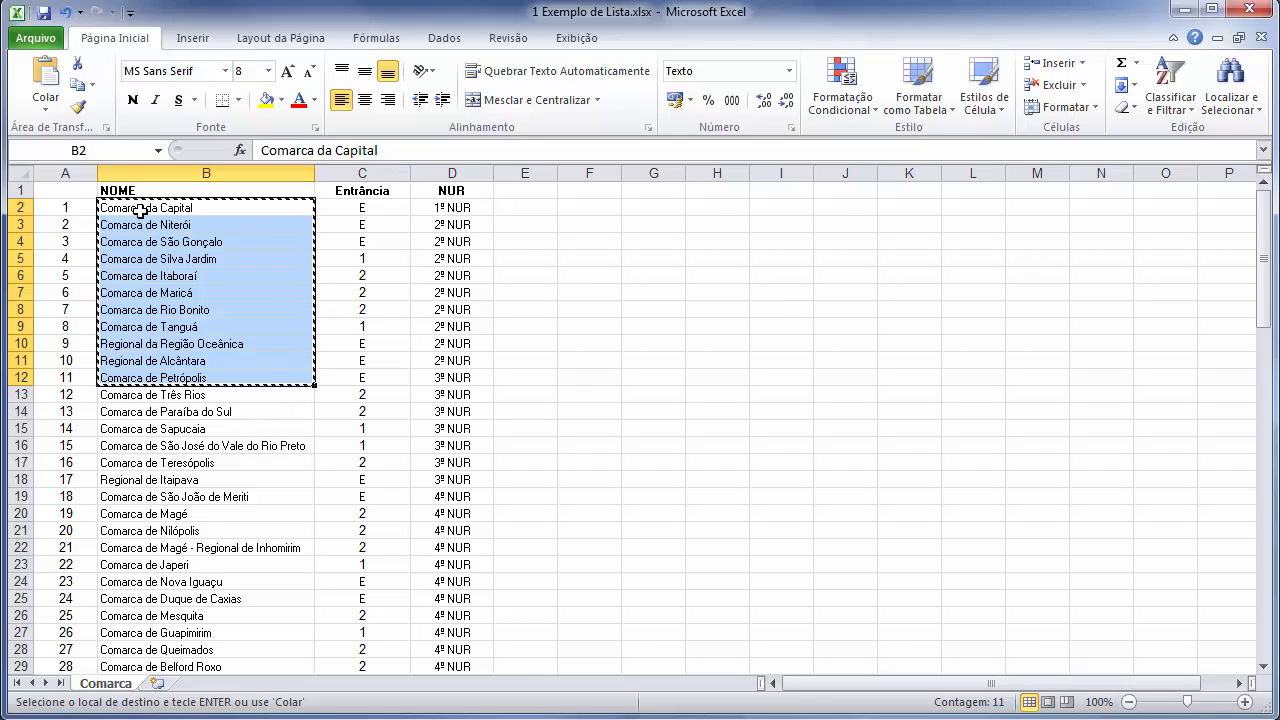
{"action": "left_click", "coordinate": [588, 207]}
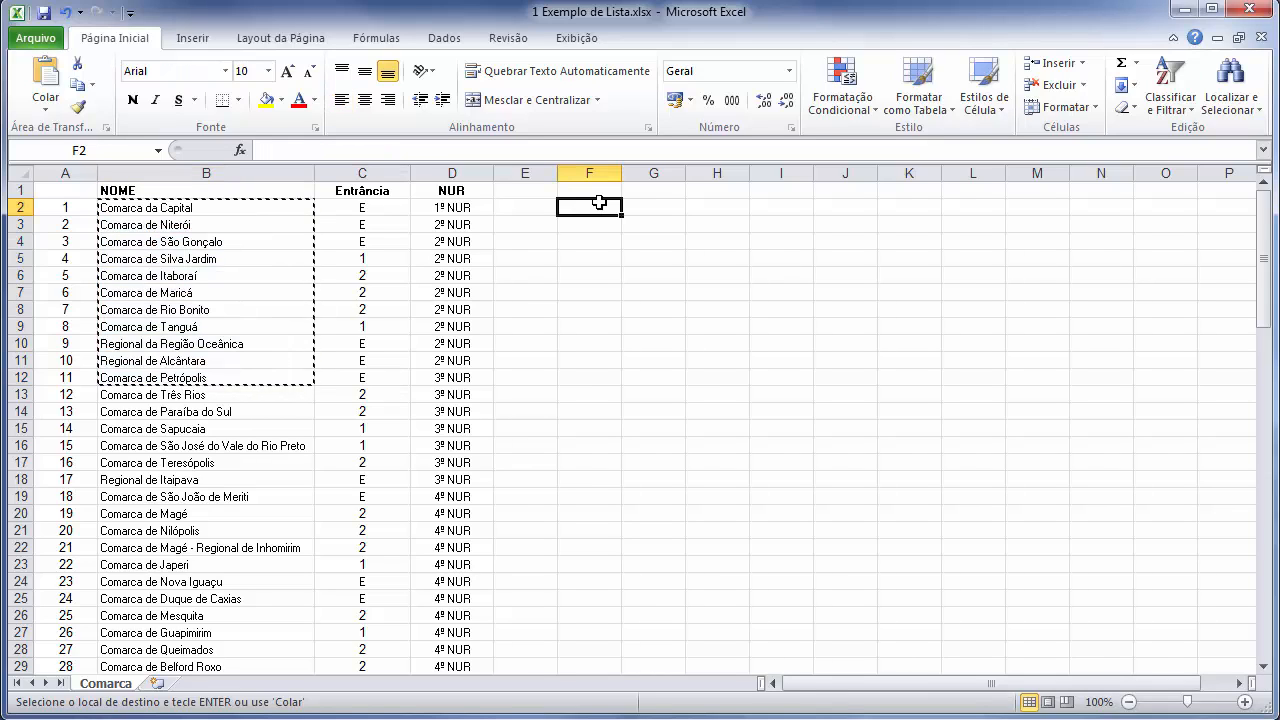
{"action": "left_click", "coordinate": [46, 80]}
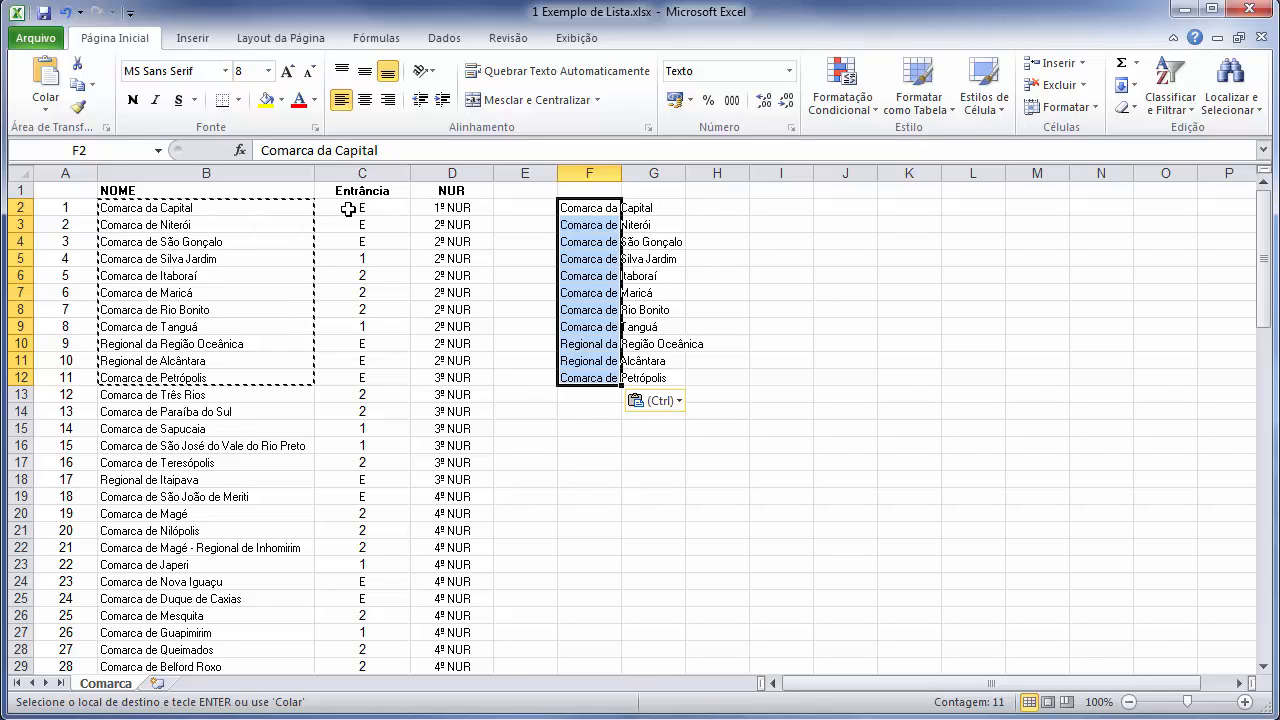
Cut the Entrância and NUR values in C2:D12 and paste them starting at I2.
{"action": "left_click_drag", "start_coordinate": [347, 209], "coordinate": [434, 380]}
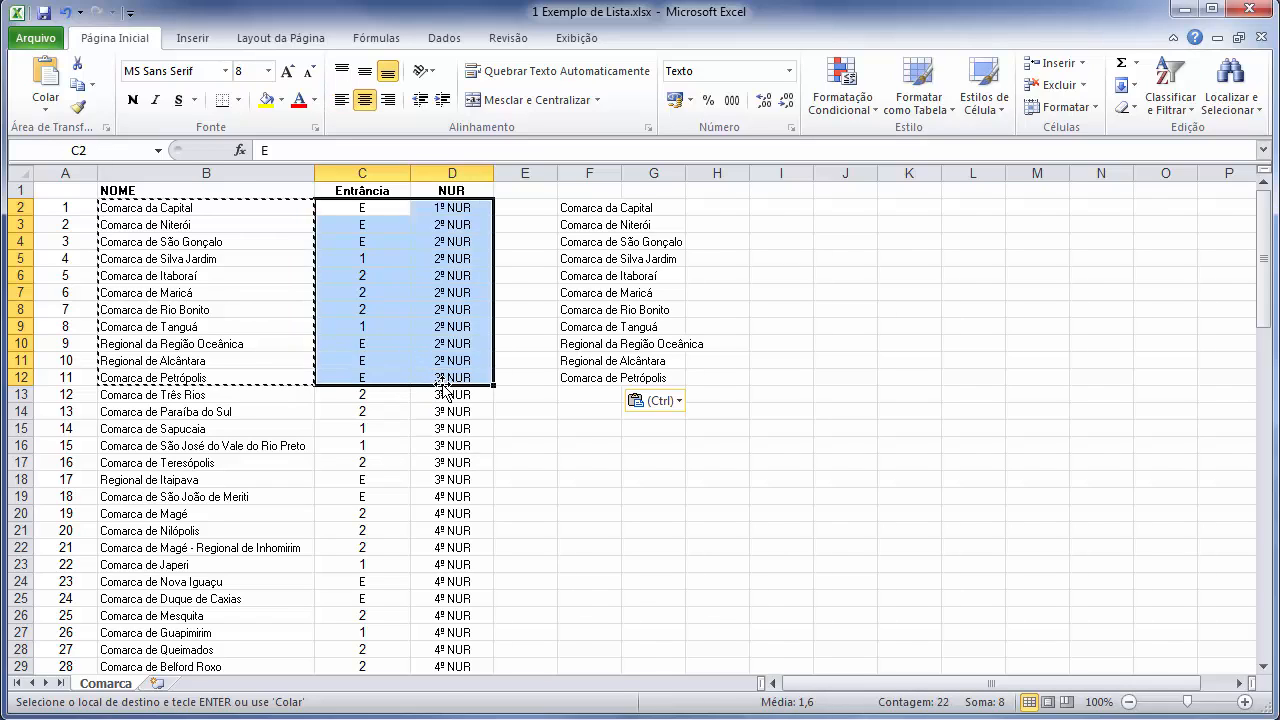
{"action": "key", "text": "ctrl+c"}
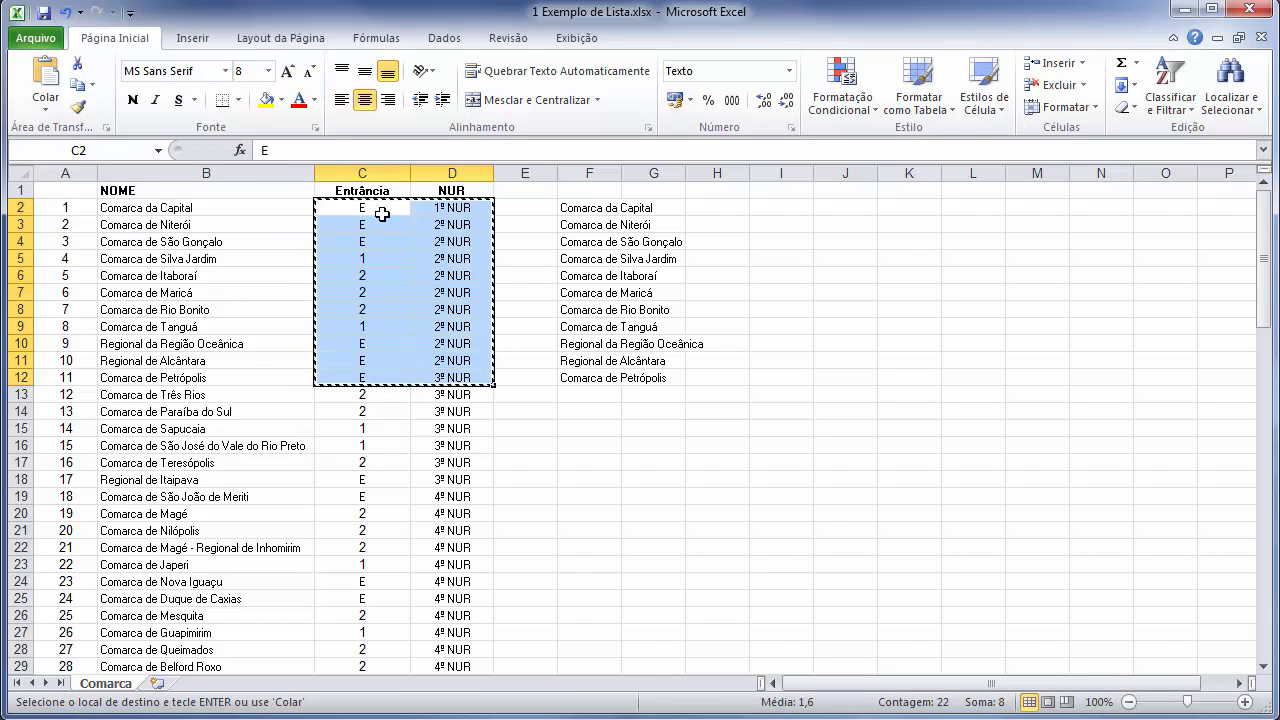
{"action": "left_click", "coordinate": [80, 72]}
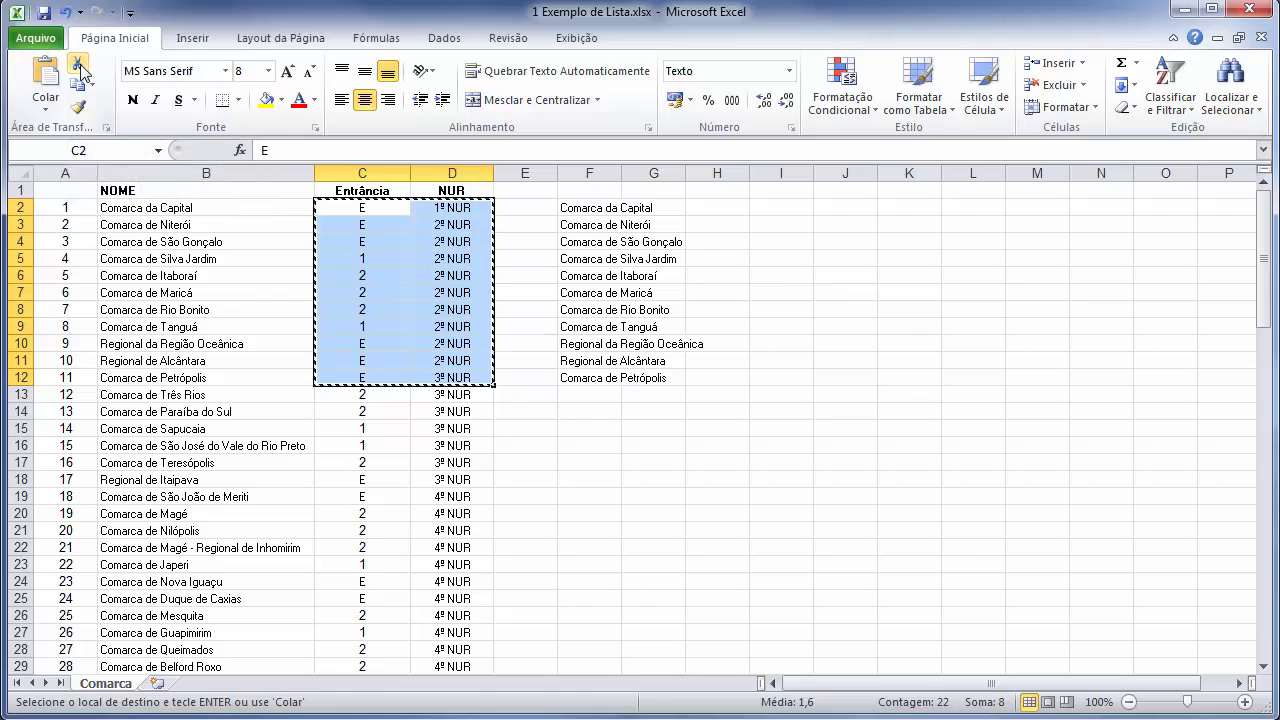
{"action": "left_click", "coordinate": [774, 208]}
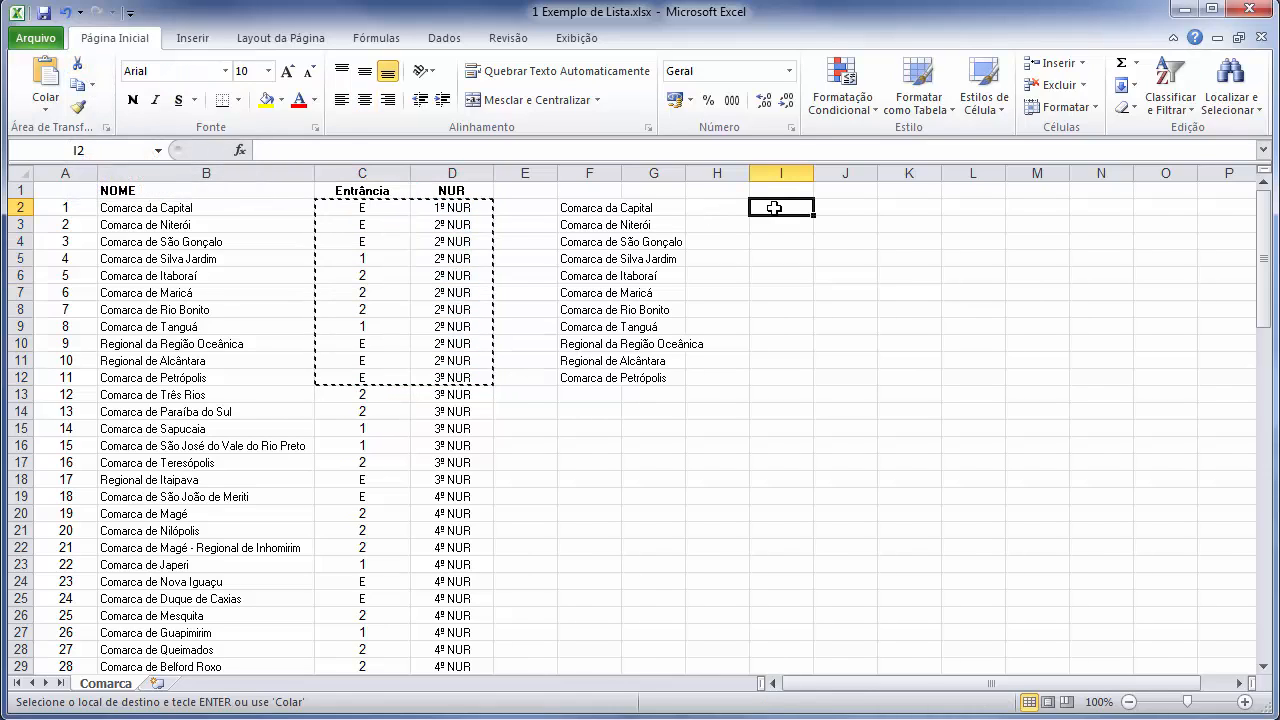
{"action": "left_click", "coordinate": [45, 72]}
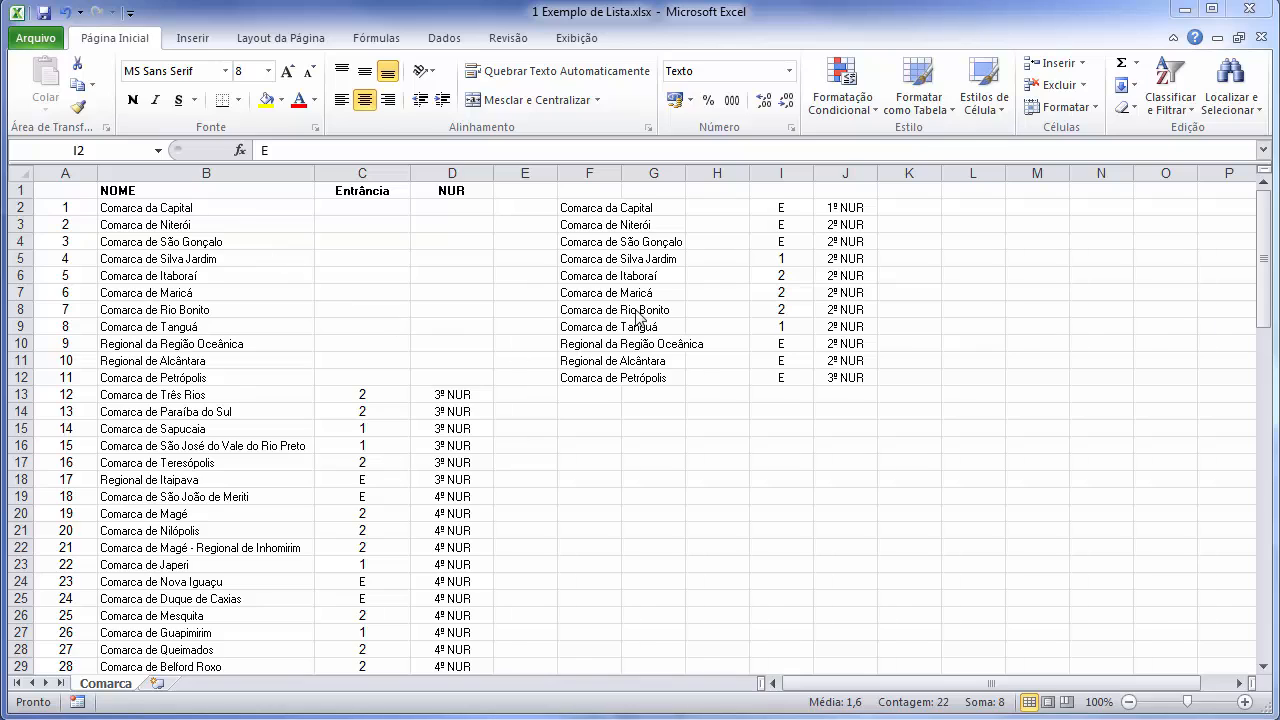
Undo the move of the Entrância and NUR values and the pasting of the names into column F.
{"action": "left_click", "coordinate": [67, 14]}
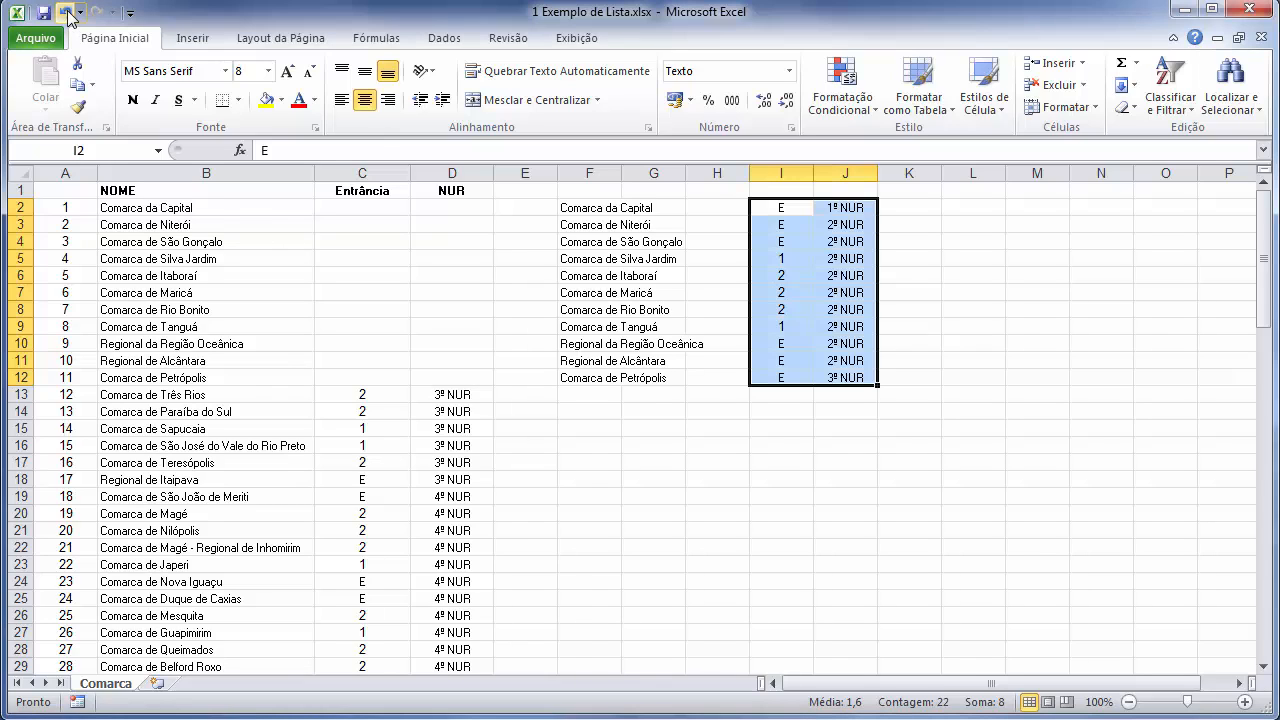
{"action": "left_click", "coordinate": [67, 14]}
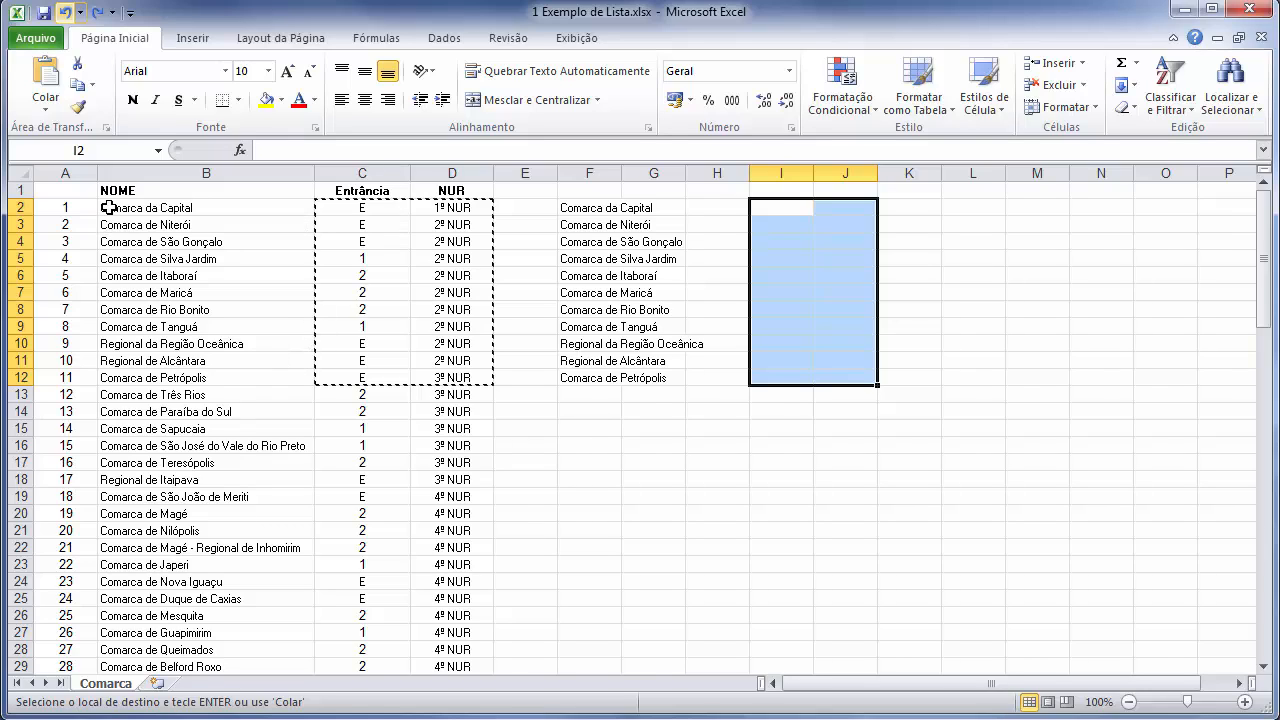
{"action": "key", "text": "Escape"}
{"action": "left_click", "coordinate": [70, 12]}
{"action": "left_click", "coordinate": [68, 12]}
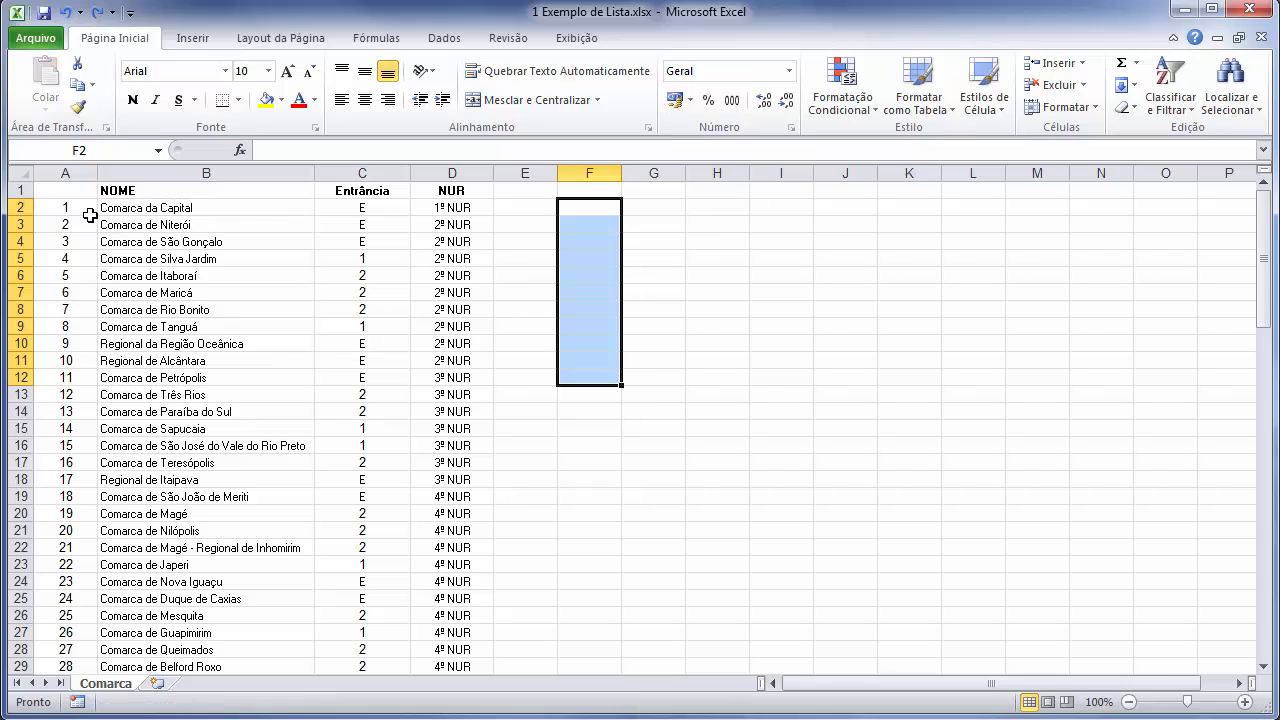
Copy the range B1:D5 with its headings and paste it transposed starting at F1.
{"action": "left_click_drag", "start_coordinate": [169, 188], "coordinate": [443, 250]}
{"action": "left_click", "coordinate": [78, 85]}
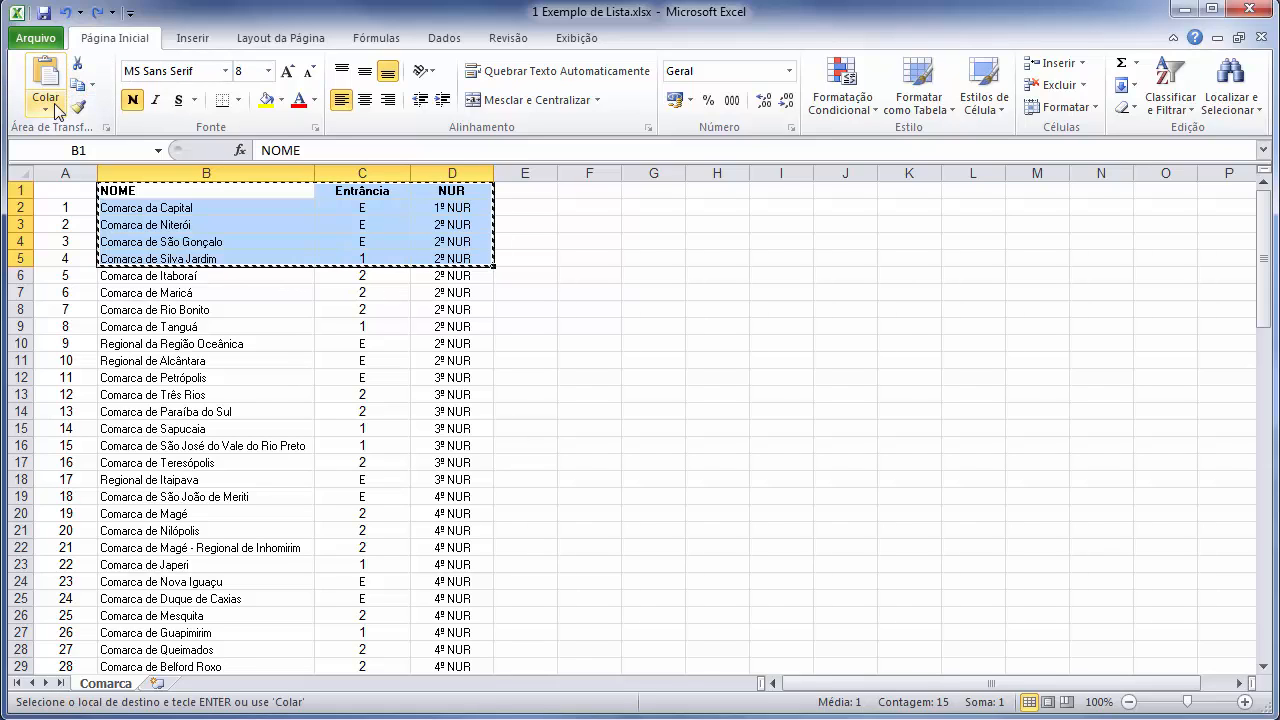
{"action": "left_click", "coordinate": [45, 110]}
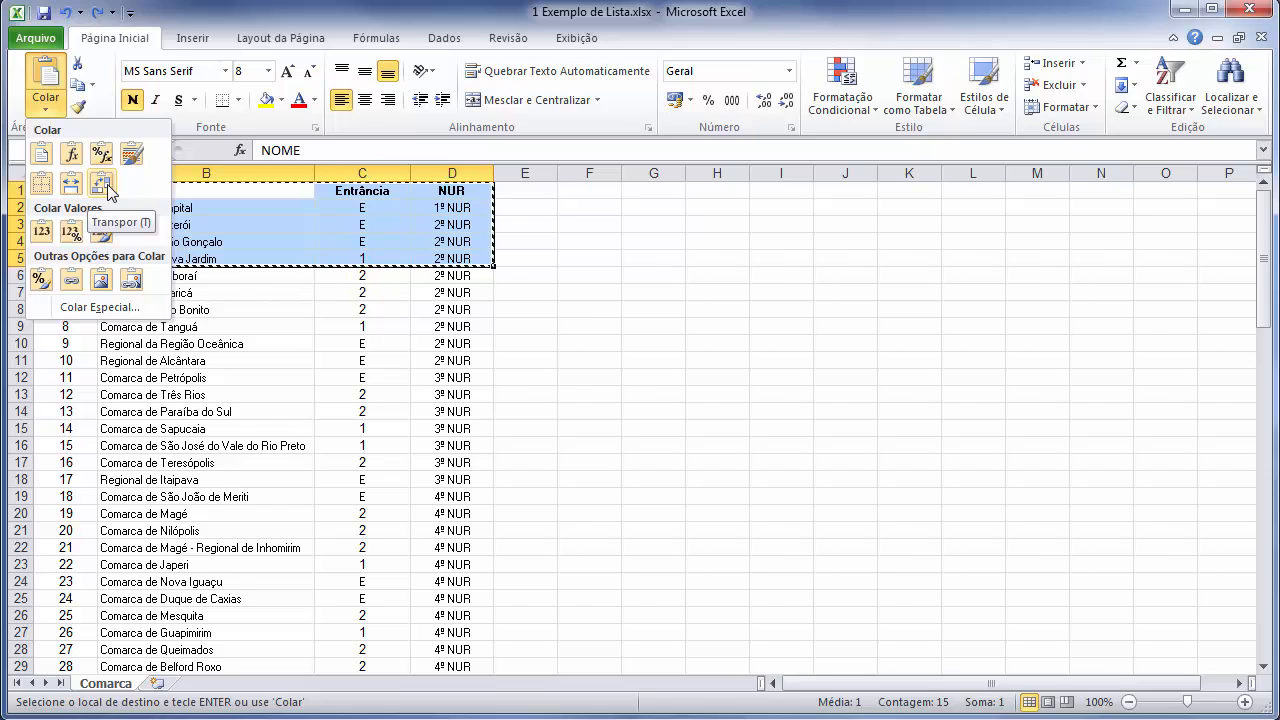
{"action": "left_click", "coordinate": [608, 190]}
{"action": "left_click", "coordinate": [608, 190]}
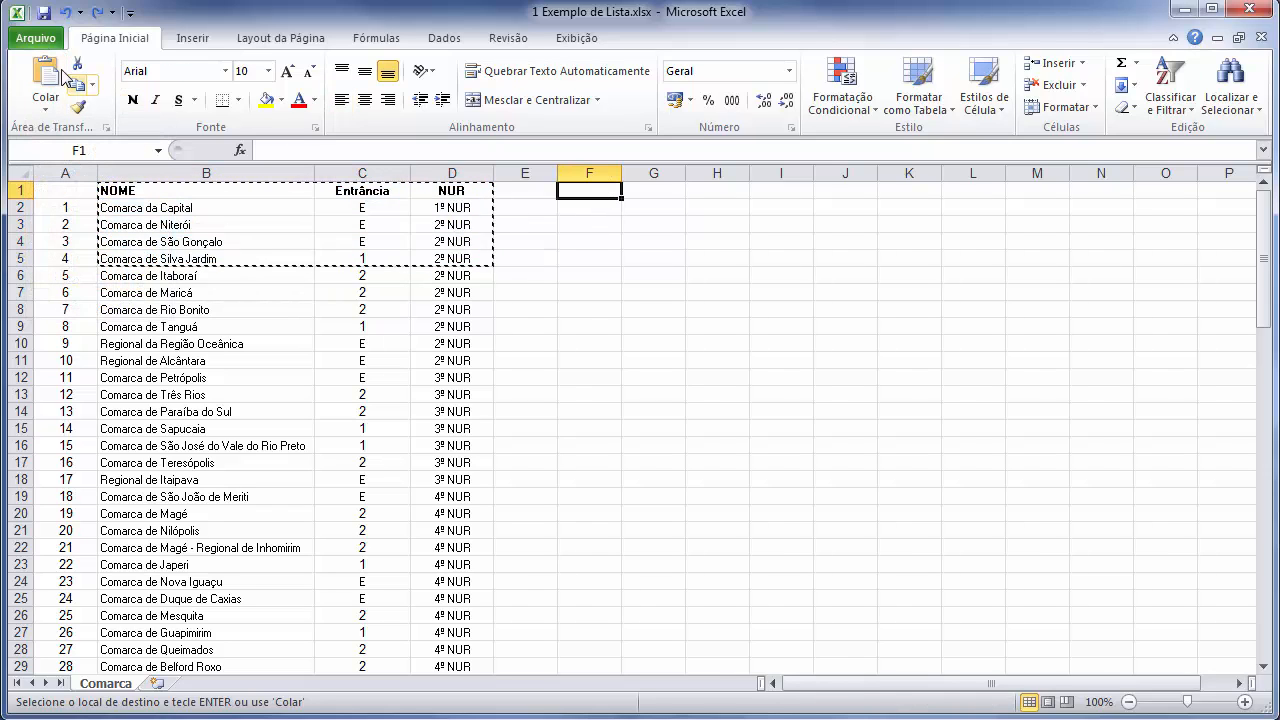
{"action": "left_click", "coordinate": [47, 110]}
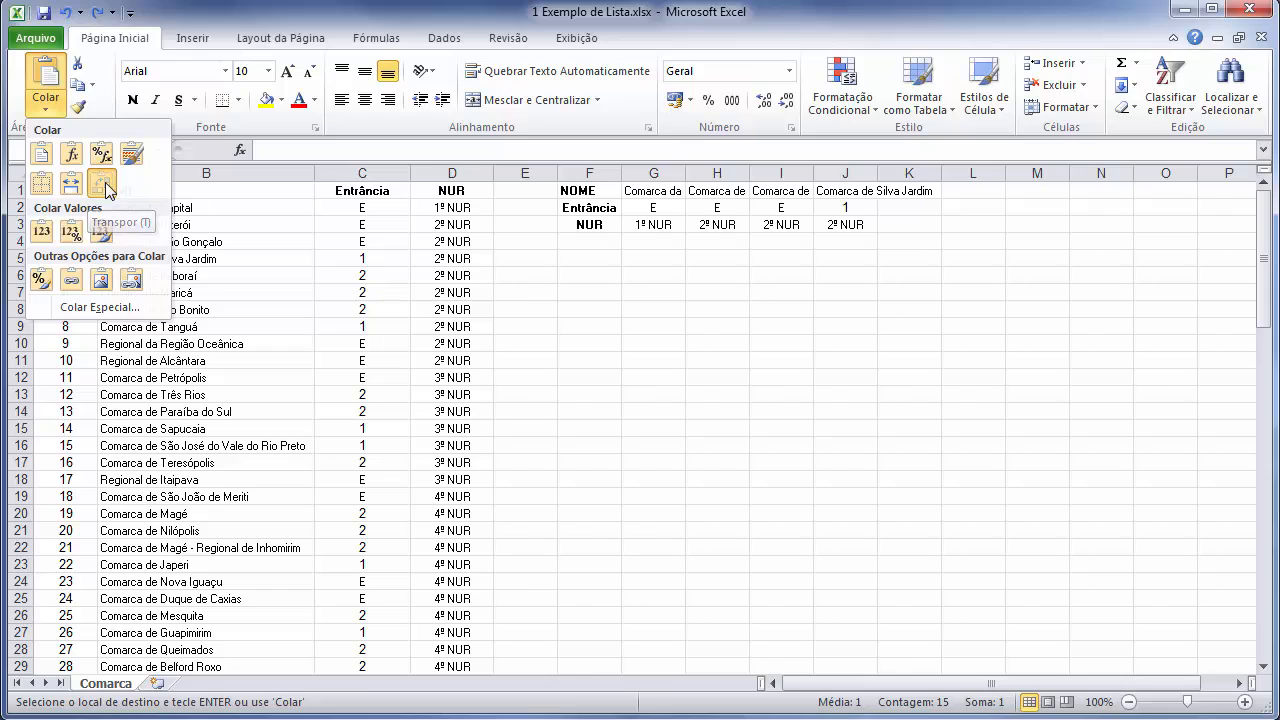
{"action": "left_click", "coordinate": [104, 182]}
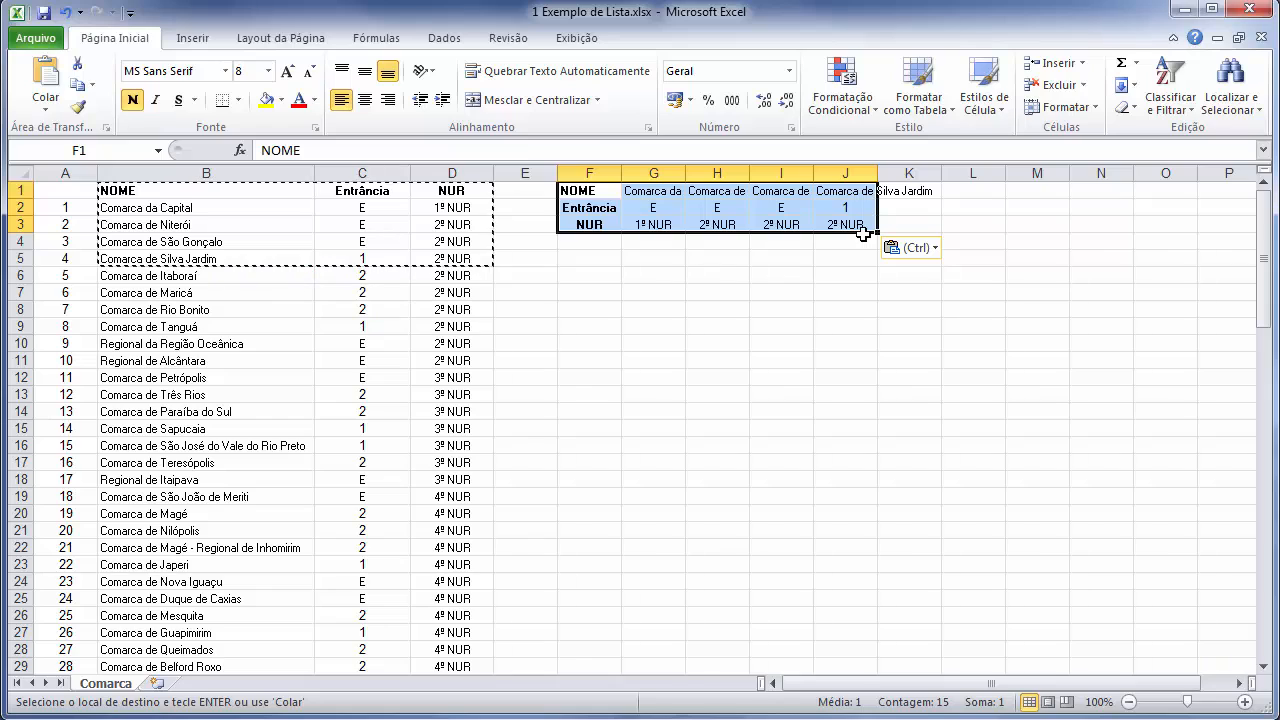
Undo the transposed paste at F1 and clear the copy outline around B1:D5.
{"action": "left_click", "coordinate": [45, 112]}
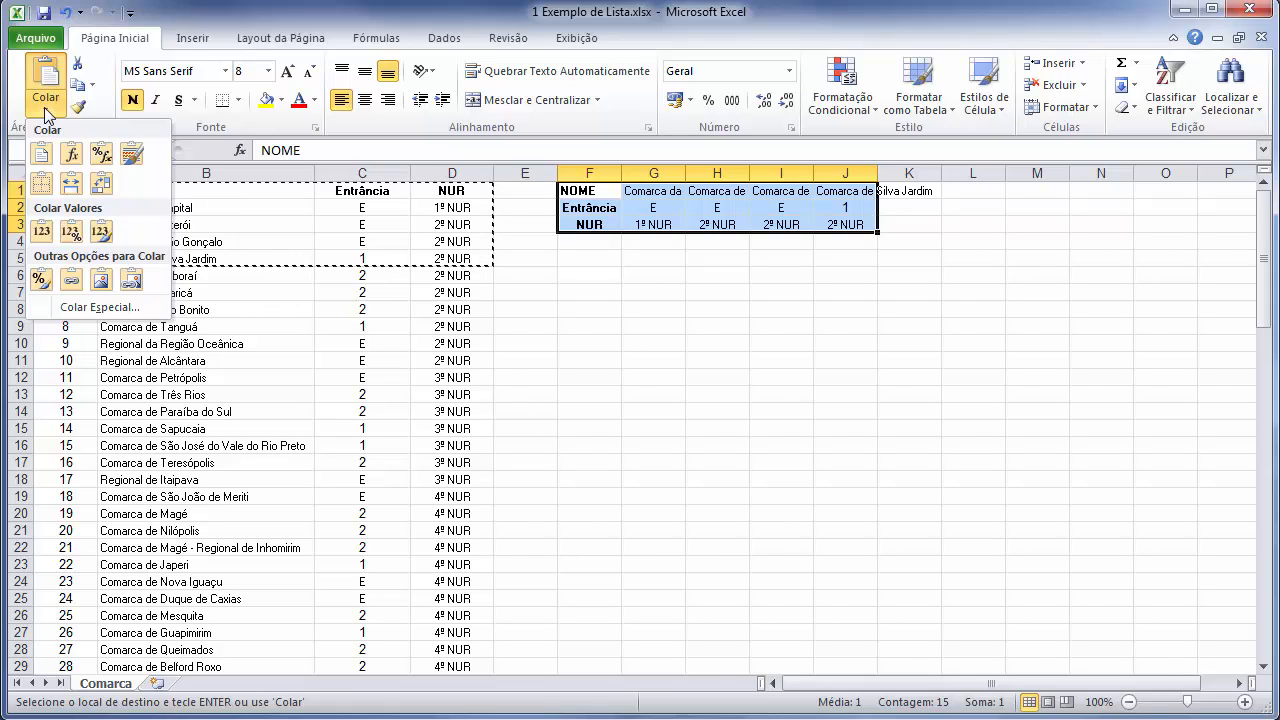
{"action": "key", "text": "Escape"}
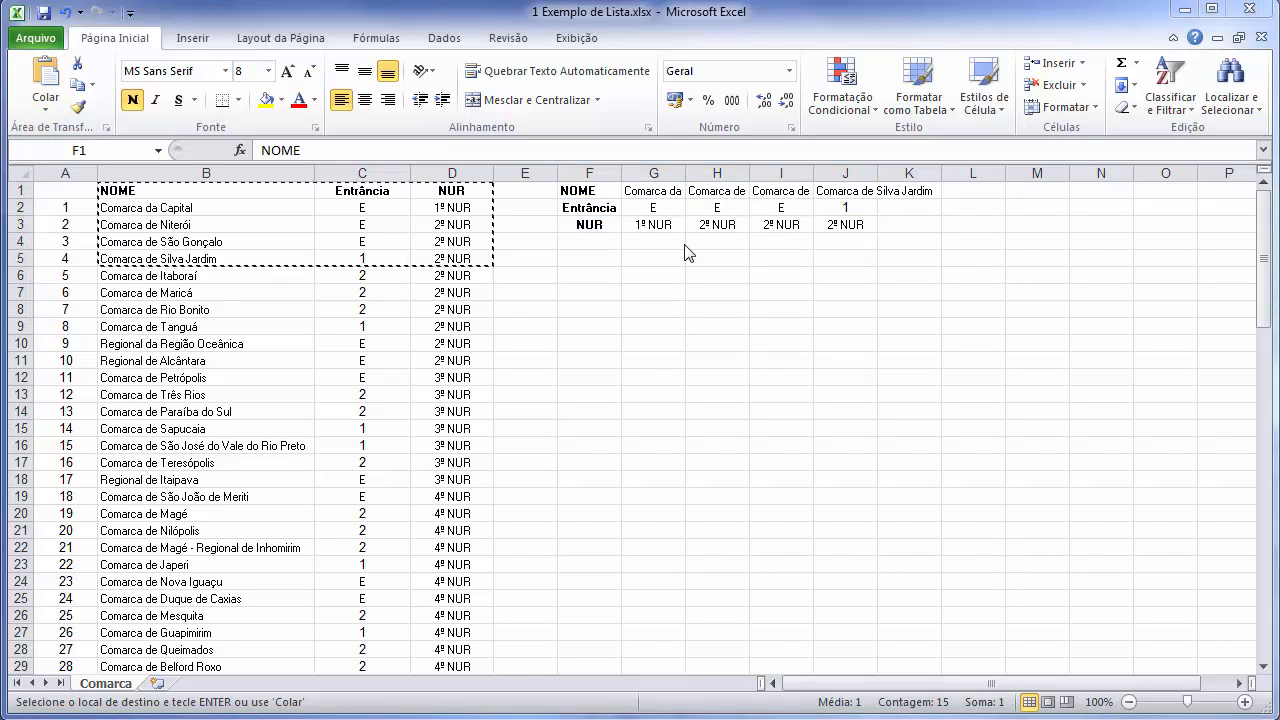
{"action": "left_click", "coordinate": [66, 13]}
{"action": "left_click", "coordinate": [66, 13]}
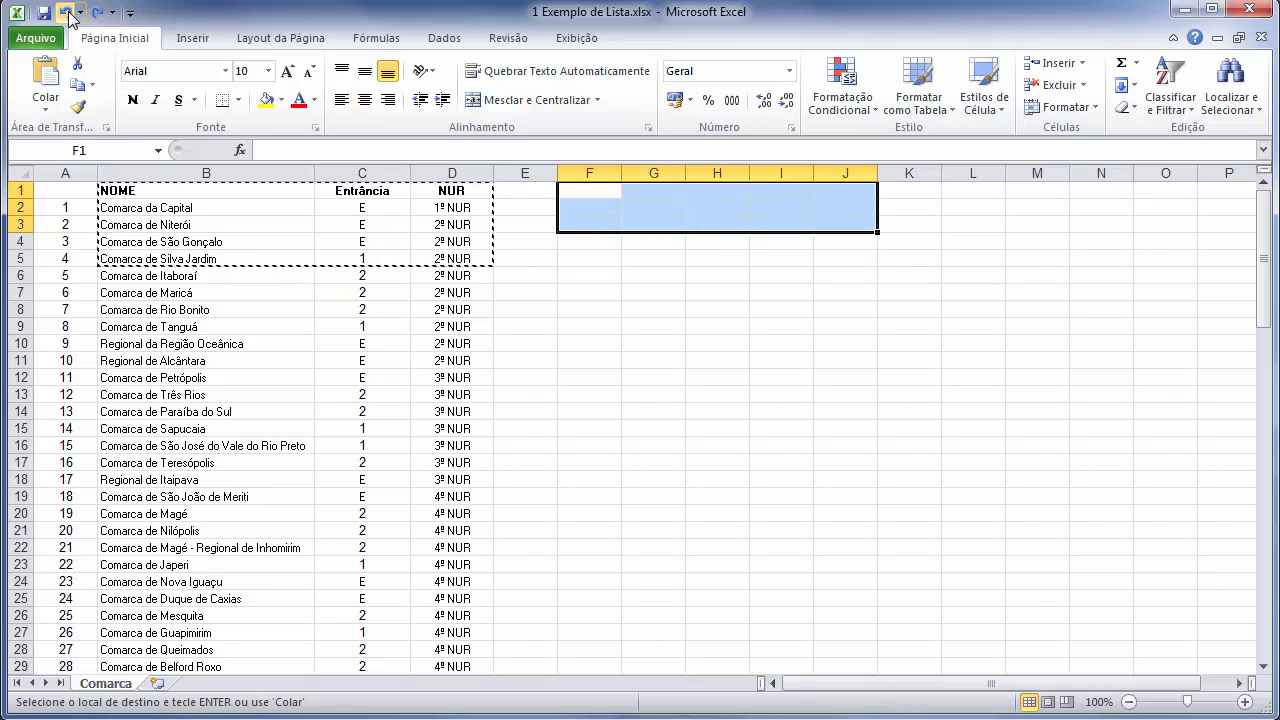
{"action": "key", "text": "Escape"}
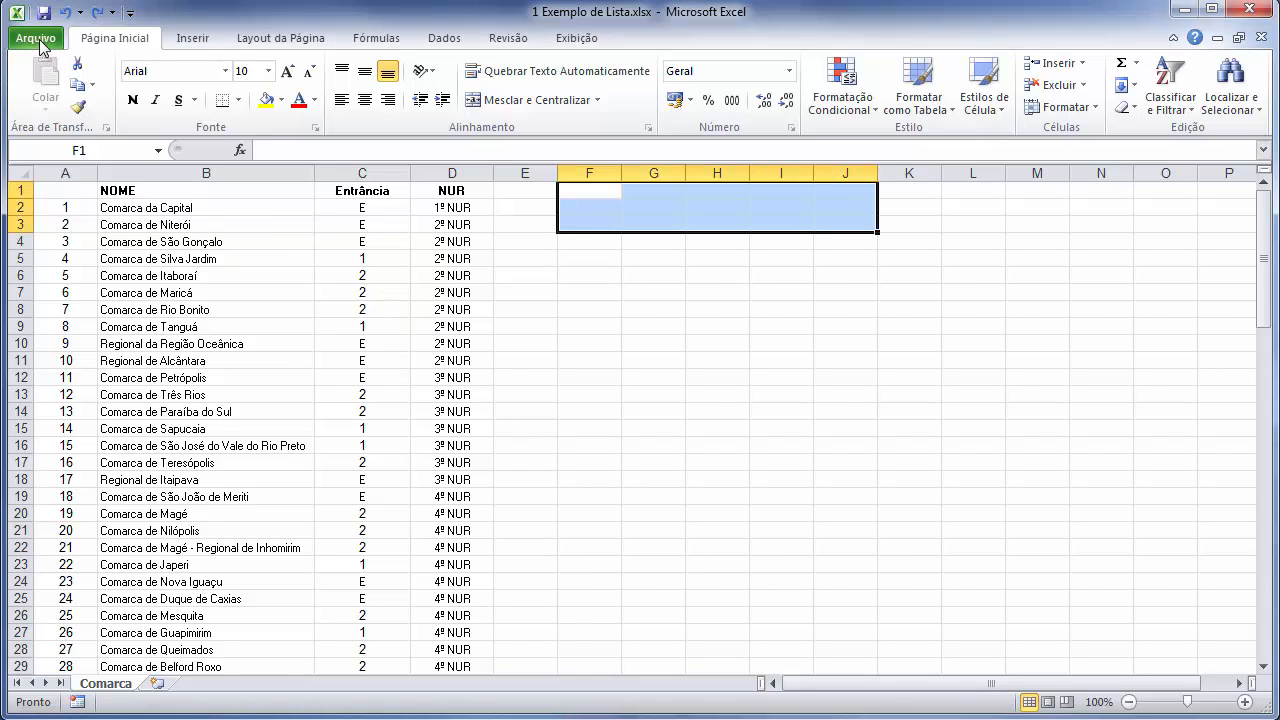
Create a new blank workbook.
{"action": "left_click", "coordinate": [36, 38]}
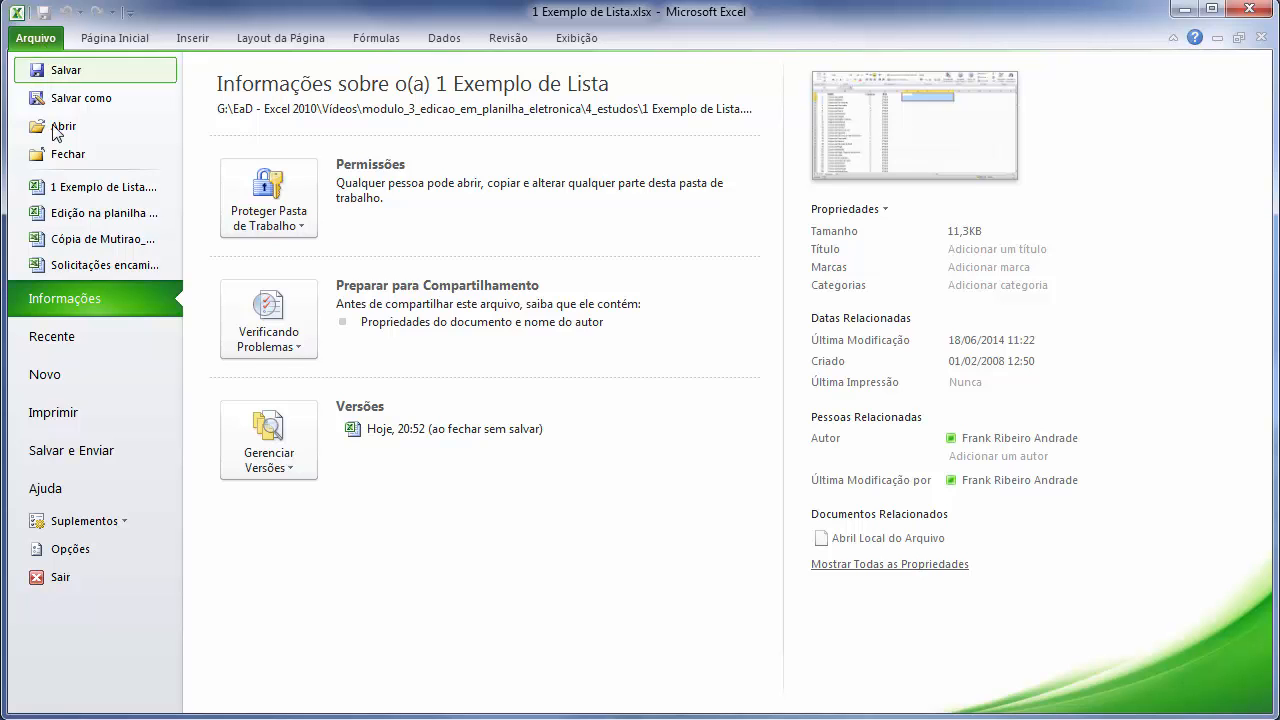
{"action": "left_click", "coordinate": [72, 374]}
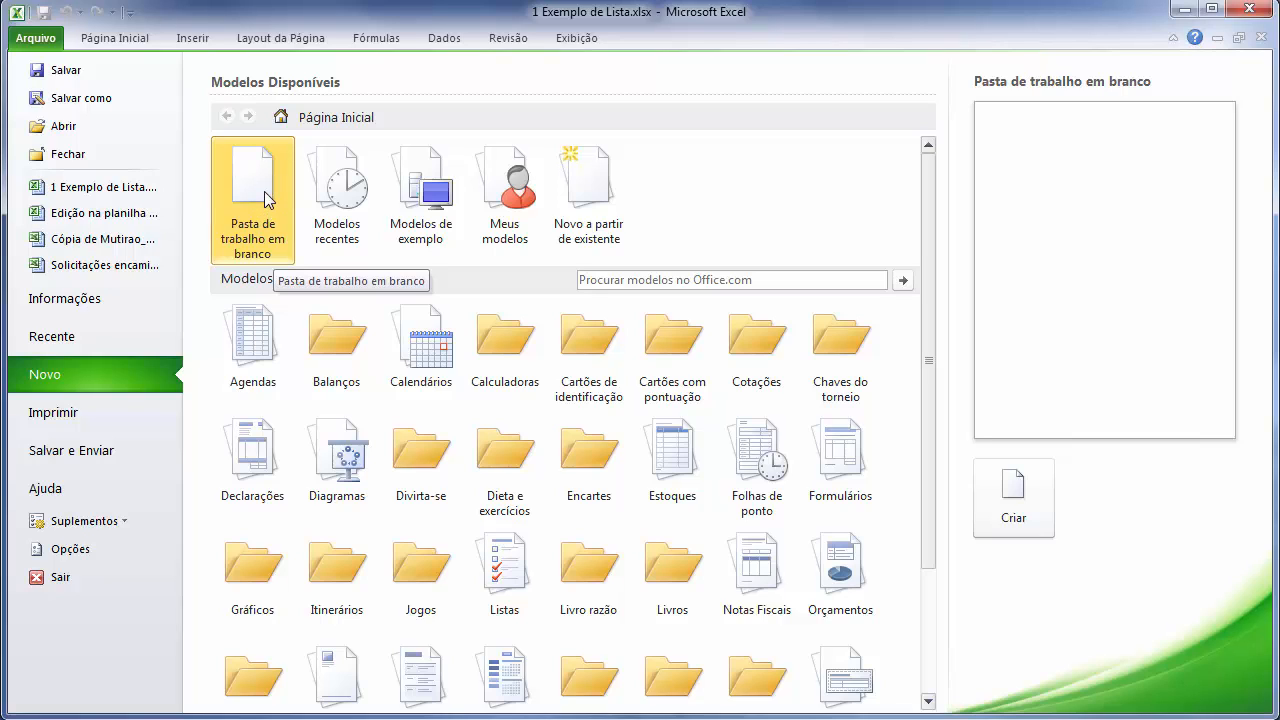
{"action": "left_click", "coordinate": [1013, 500]}
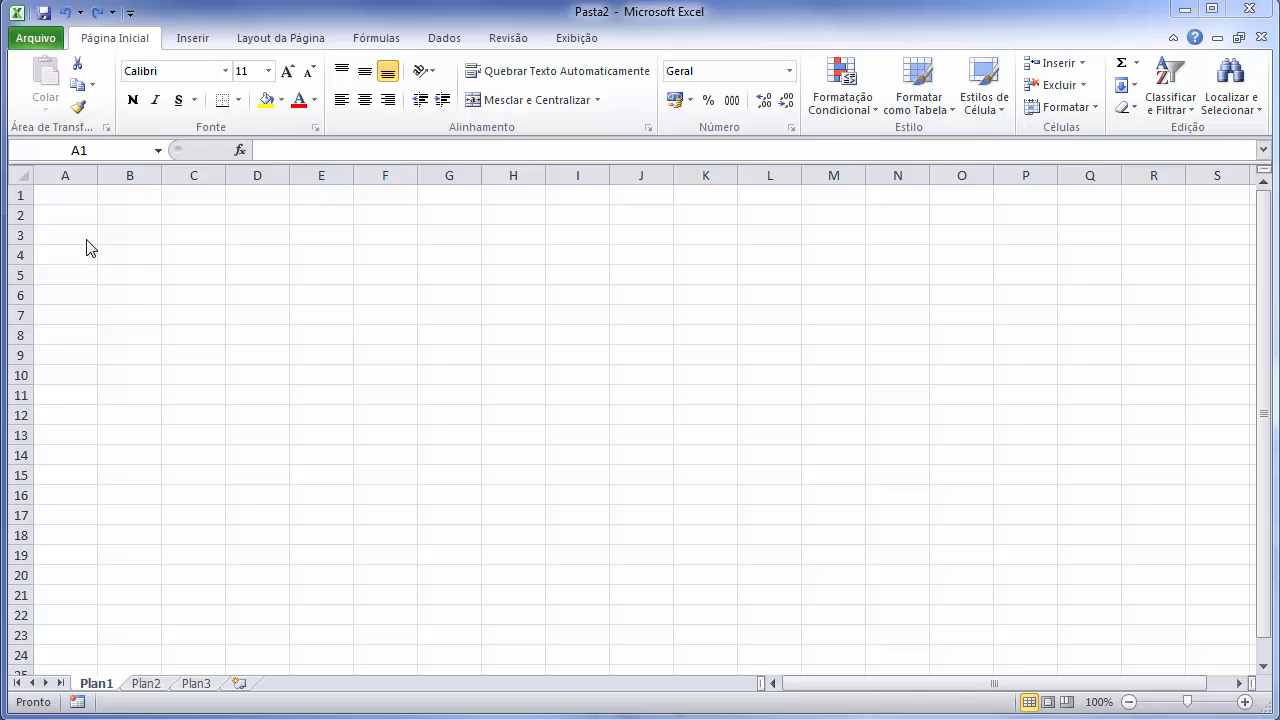
Reopen 1 Exemplo de Lista.xlsx from the recently used workbooks.
{"action": "left_click", "coordinate": [37, 39]}
{"action": "left_click", "coordinate": [46, 41]}
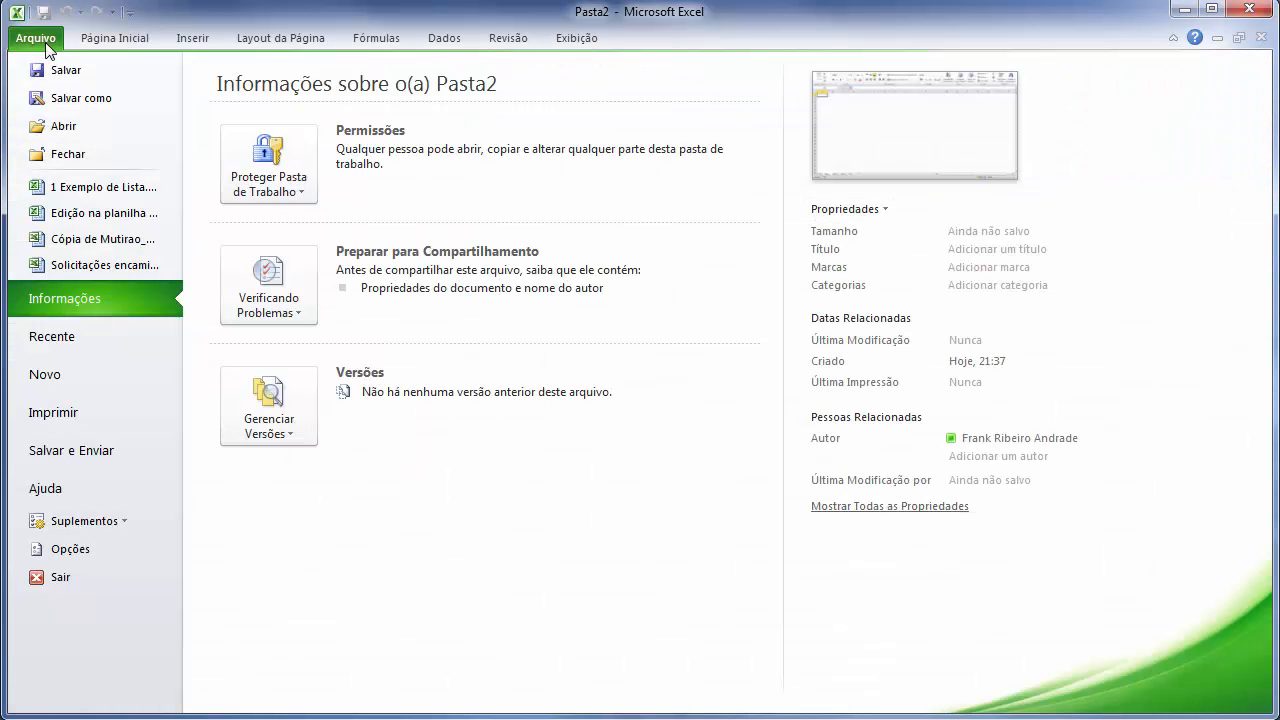
{"action": "left_click", "coordinate": [105, 340]}
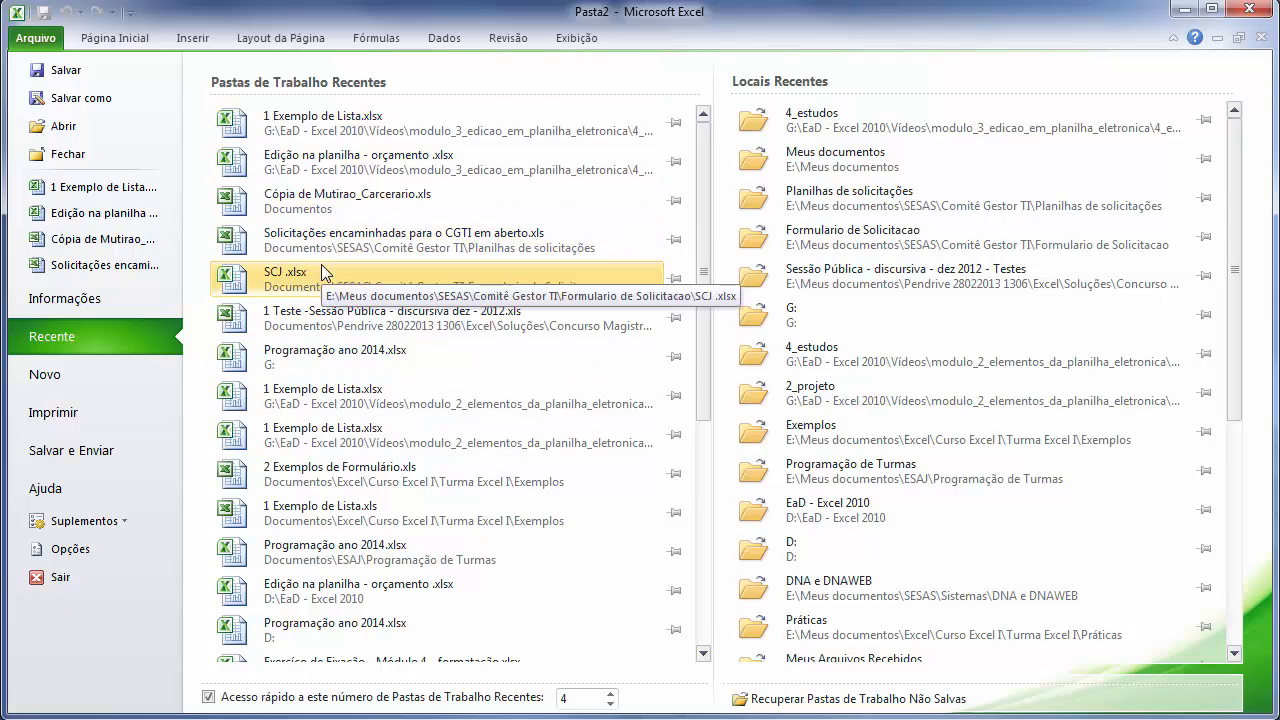
{"action": "left_click", "coordinate": [323, 135]}
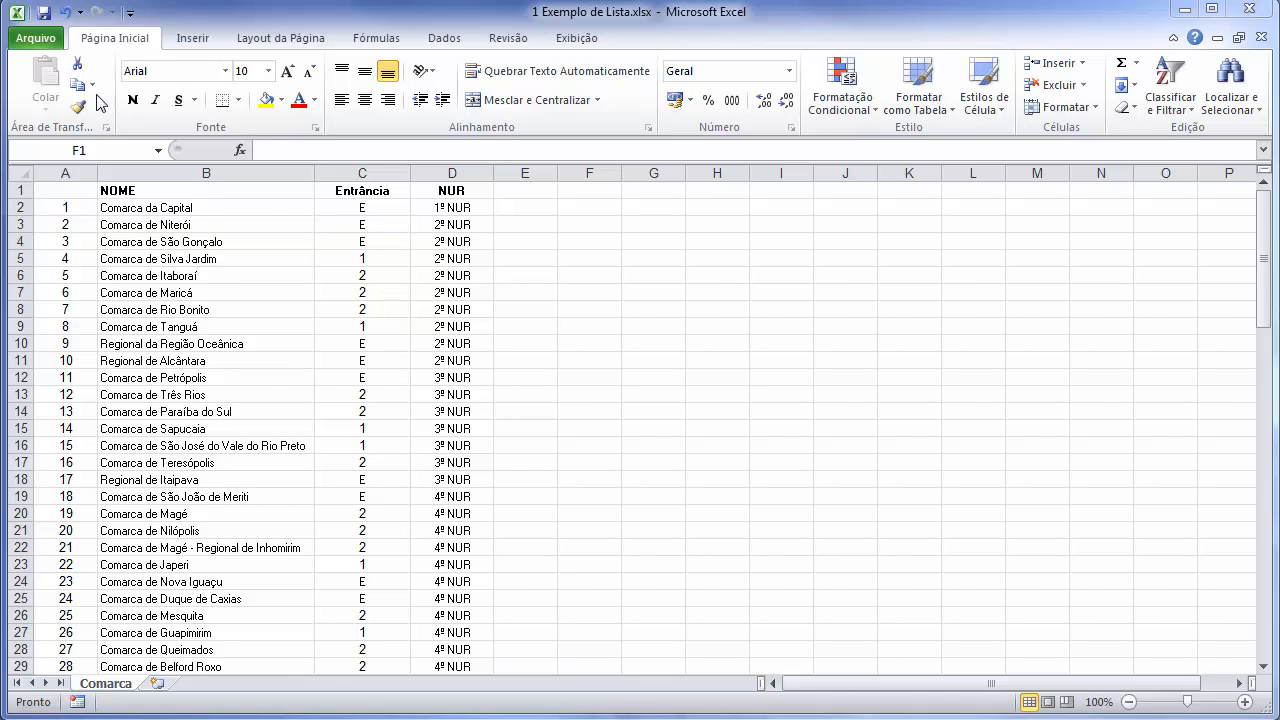
Save a copy of the workbook as 1 Exemplo de Lista 2.xlsx in the 4_estudos folder, using the Pasta de Trabalho do Excel (*.xlsx) type.
{"action": "left_click", "coordinate": [36, 38]}
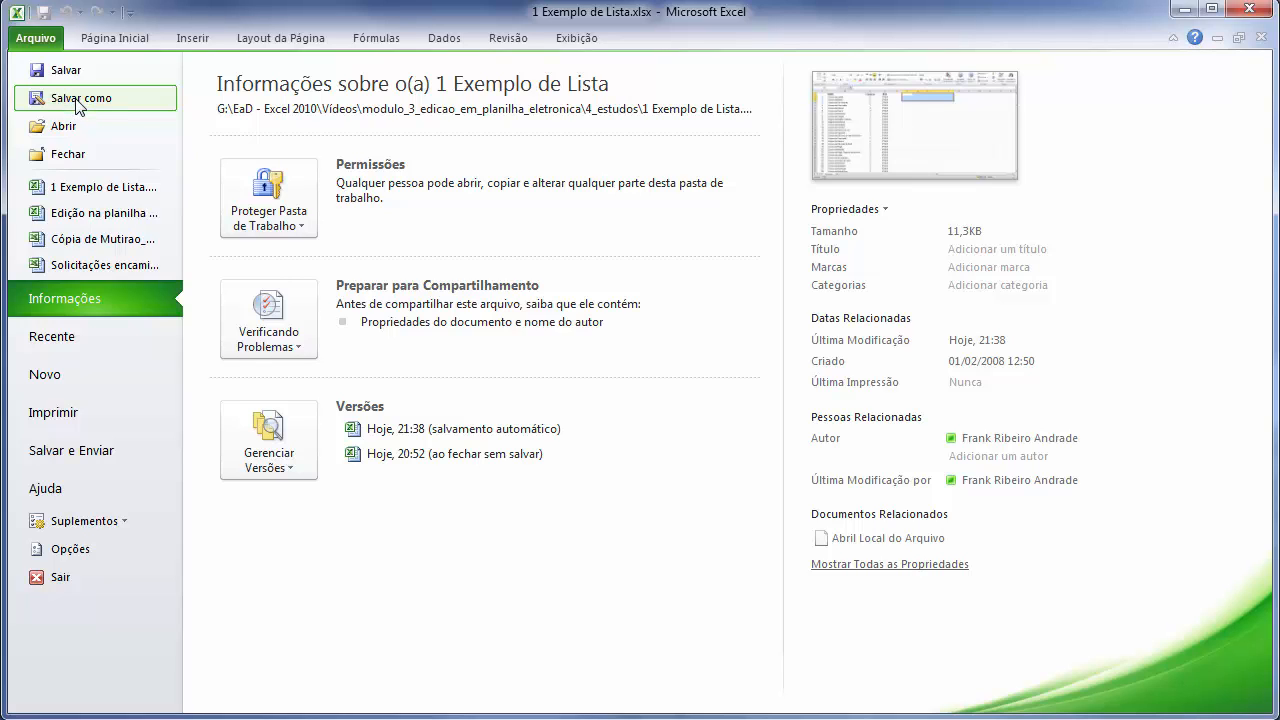
{"action": "key", "text": "Escape"}
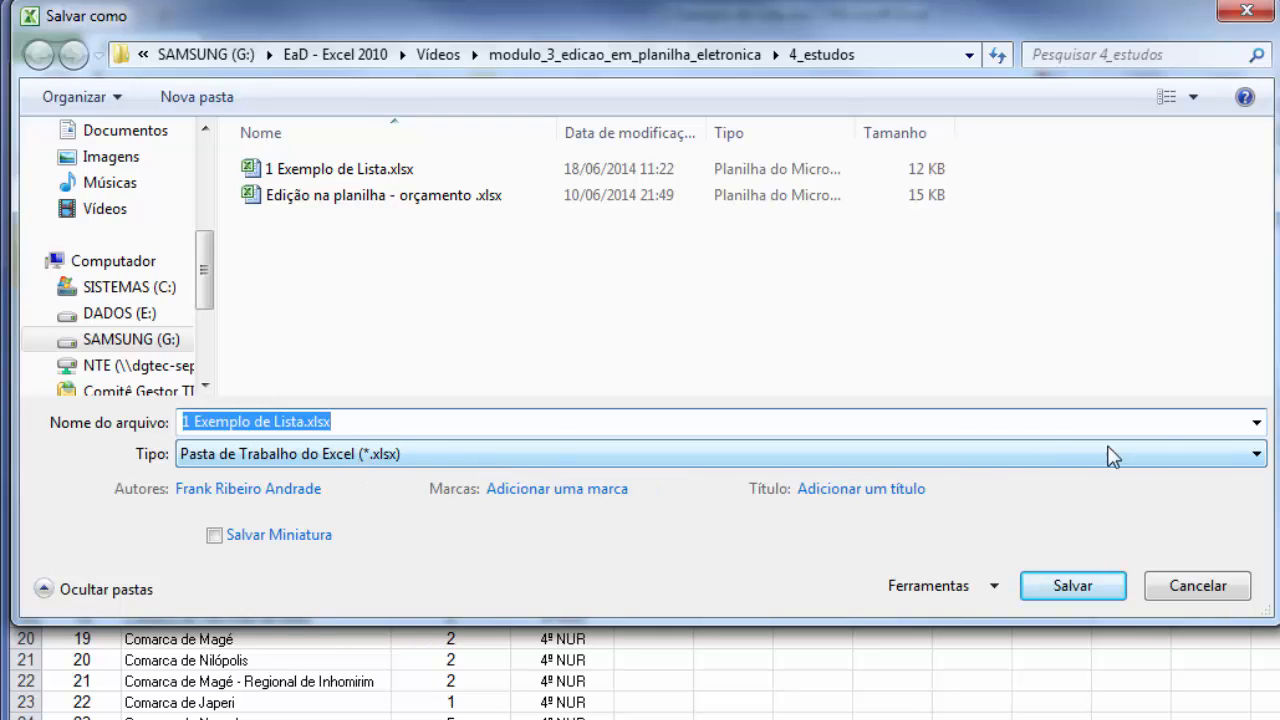
{"action": "left_click", "coordinate": [1258, 456]}
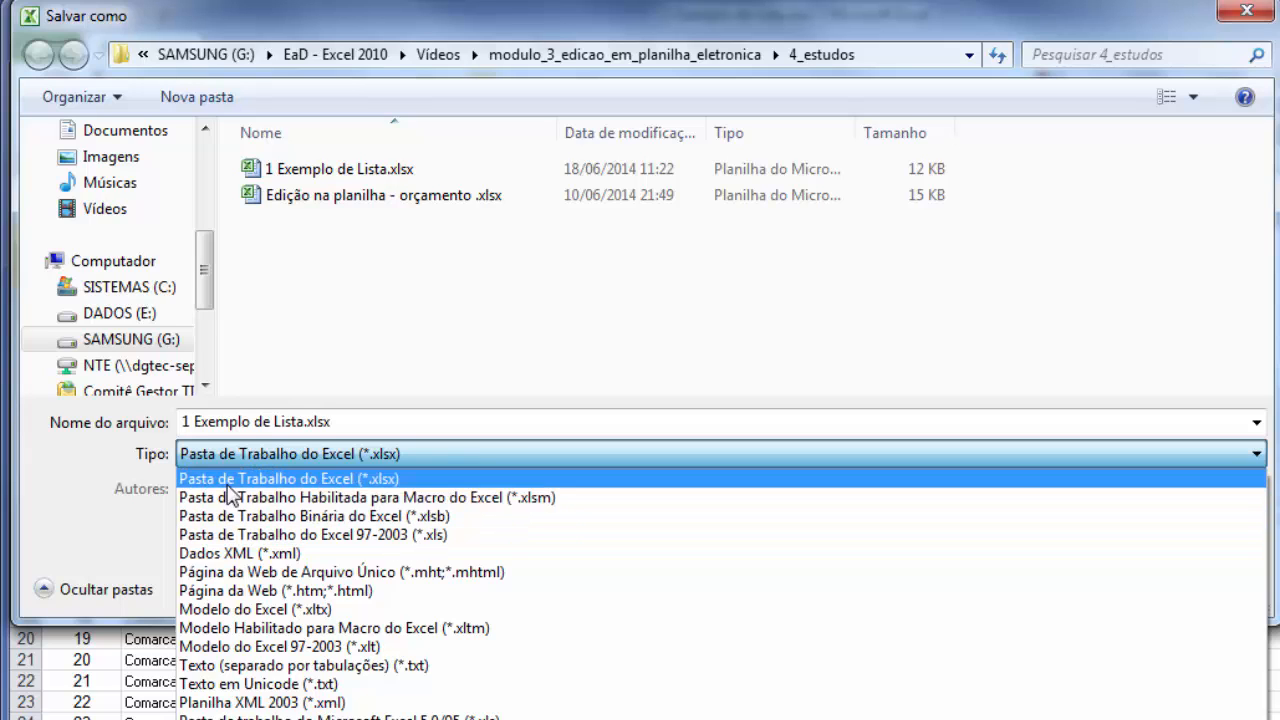
{"action": "left_click", "coordinate": [341, 478]}
{"action": "left_click", "coordinate": [344, 427]}
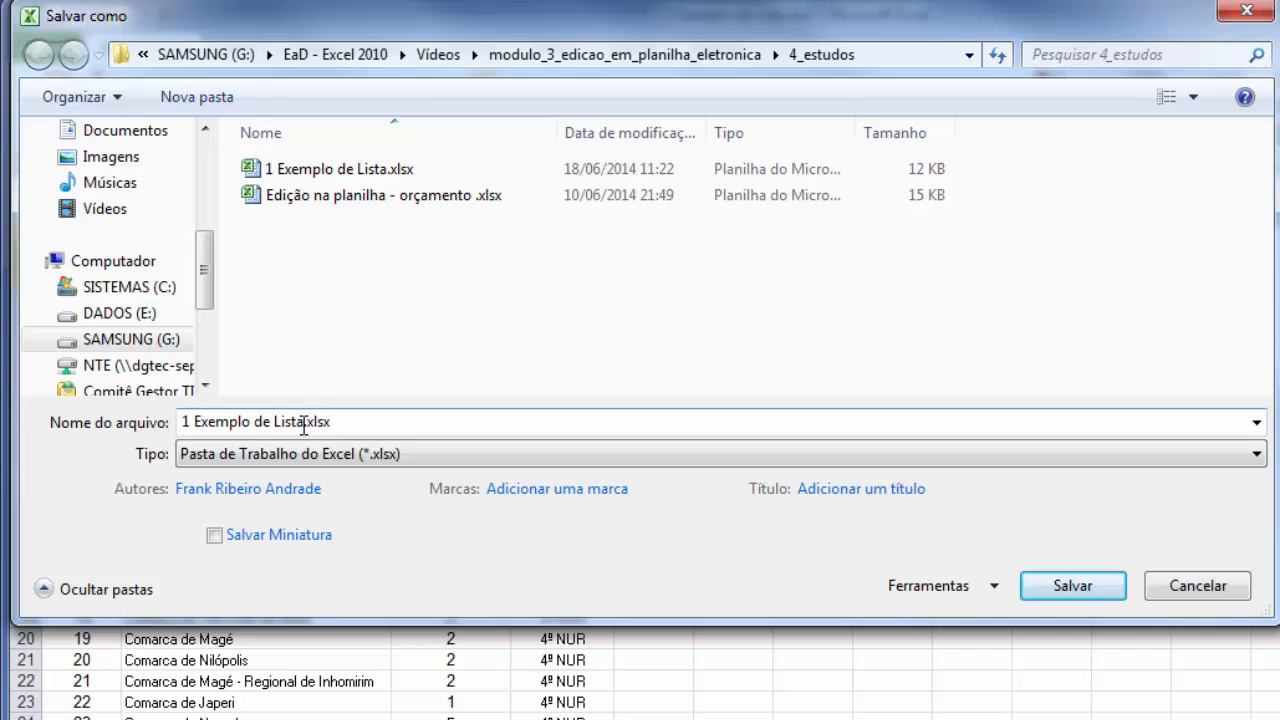
{"action": "key", "text": "ctrl+a"}
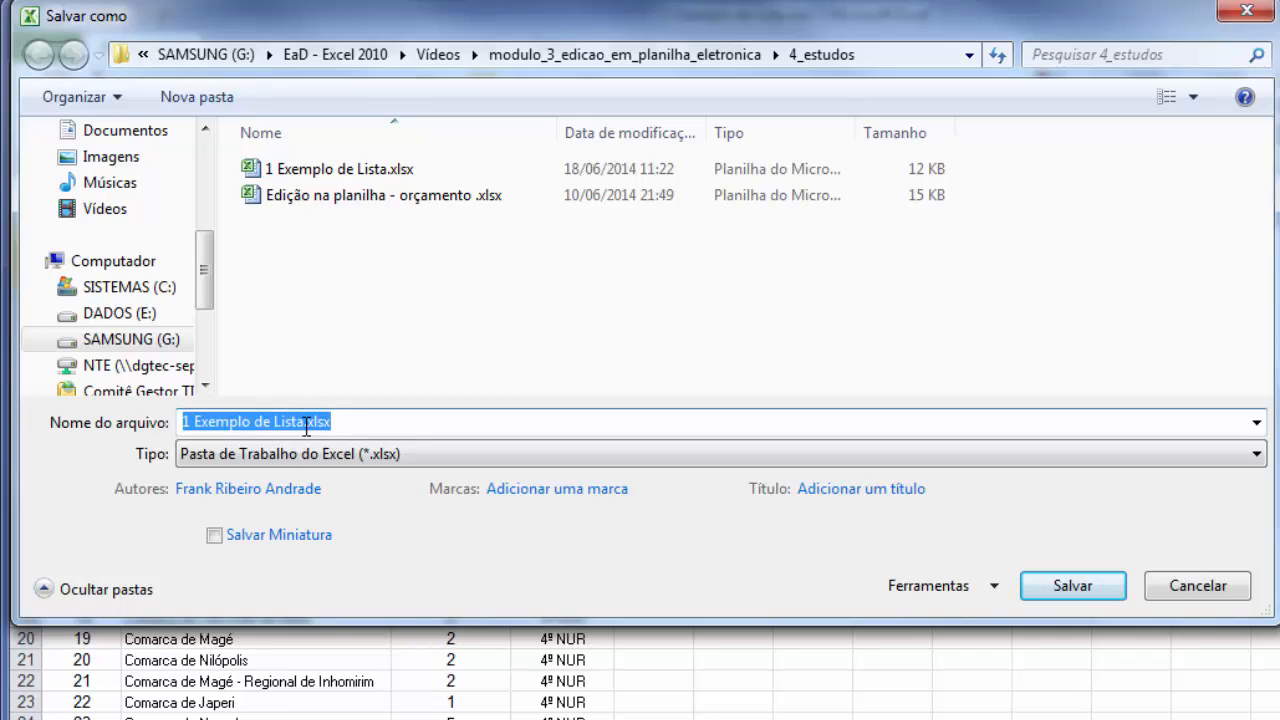
{"action": "left_click", "coordinate": [304, 422]}
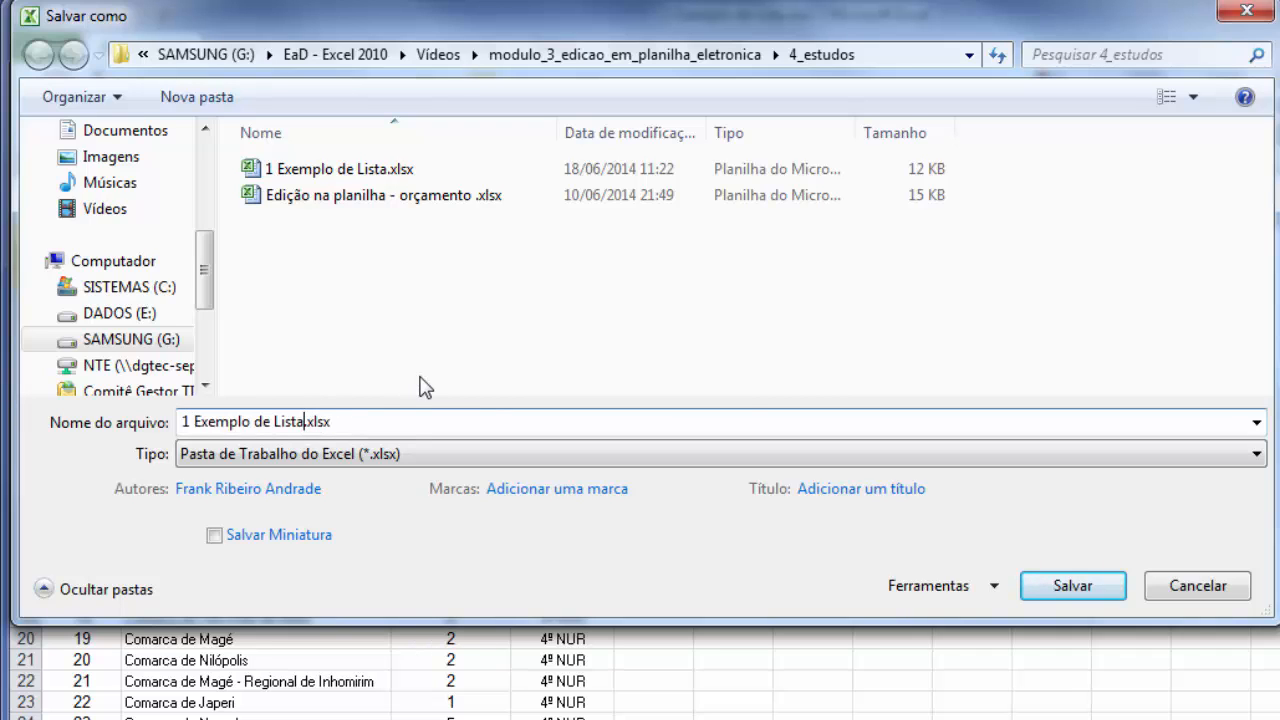
{"action": "type", "text": "2"}
{"action": "left_click", "coordinate": [1069, 587]}
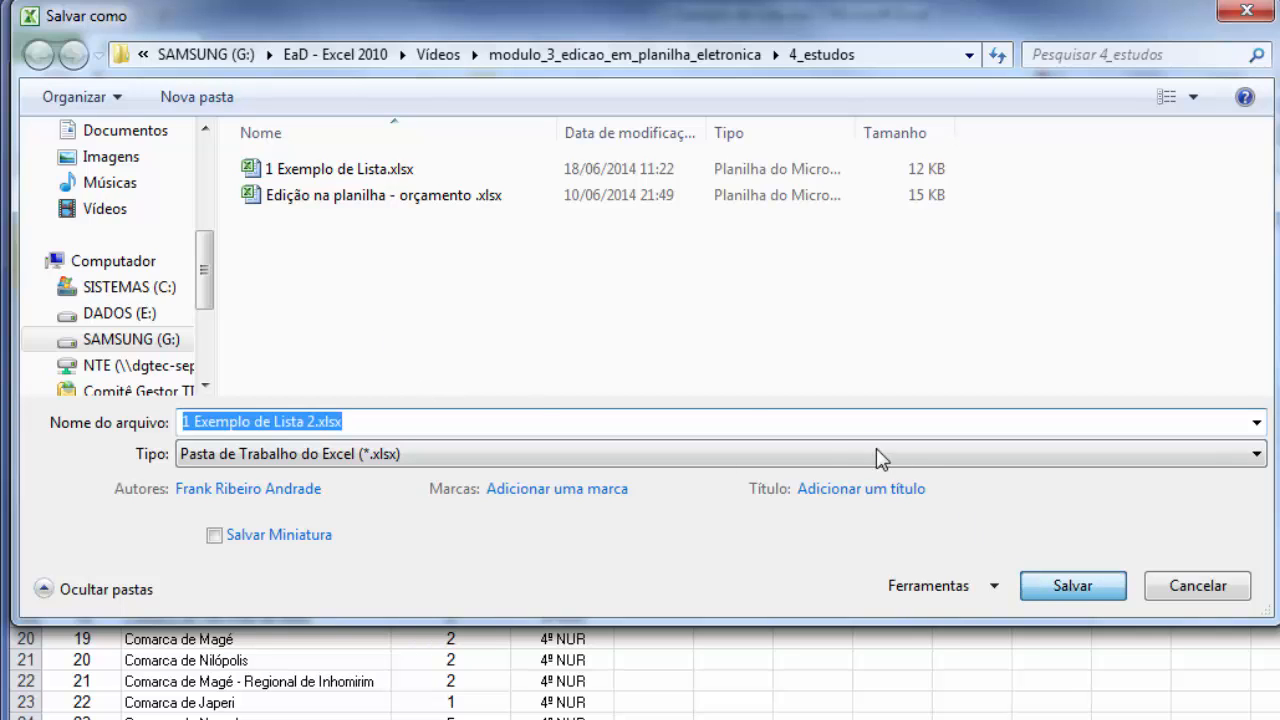